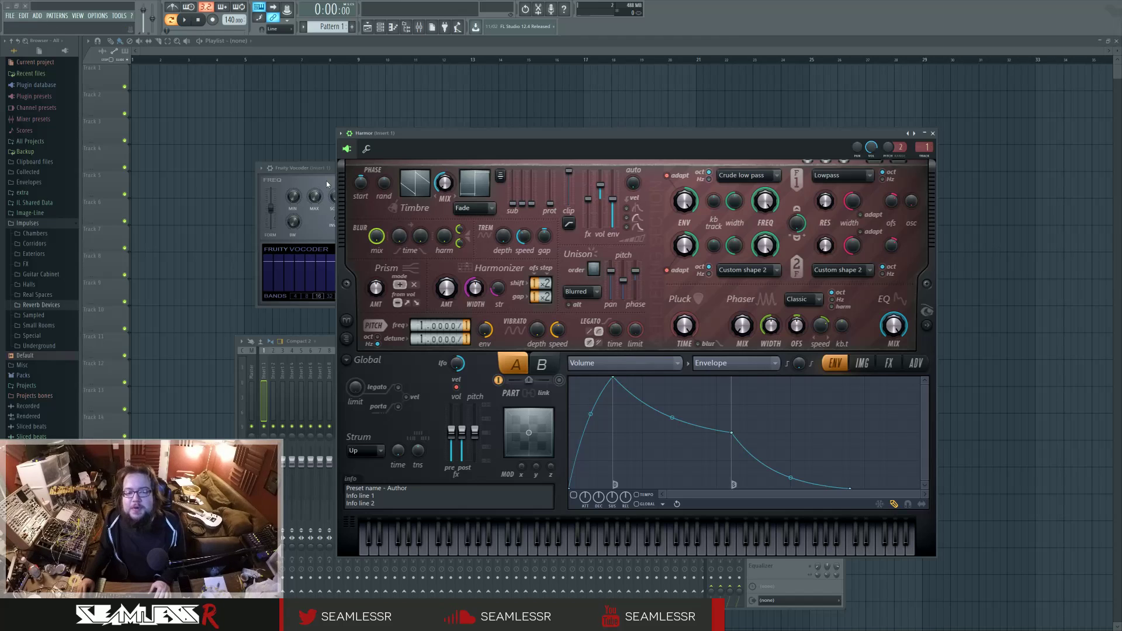
Position the Fruity Vocoder window beside Harmor and open Insert 1 in the Mixer.
drag(324, 174, 221, 196)
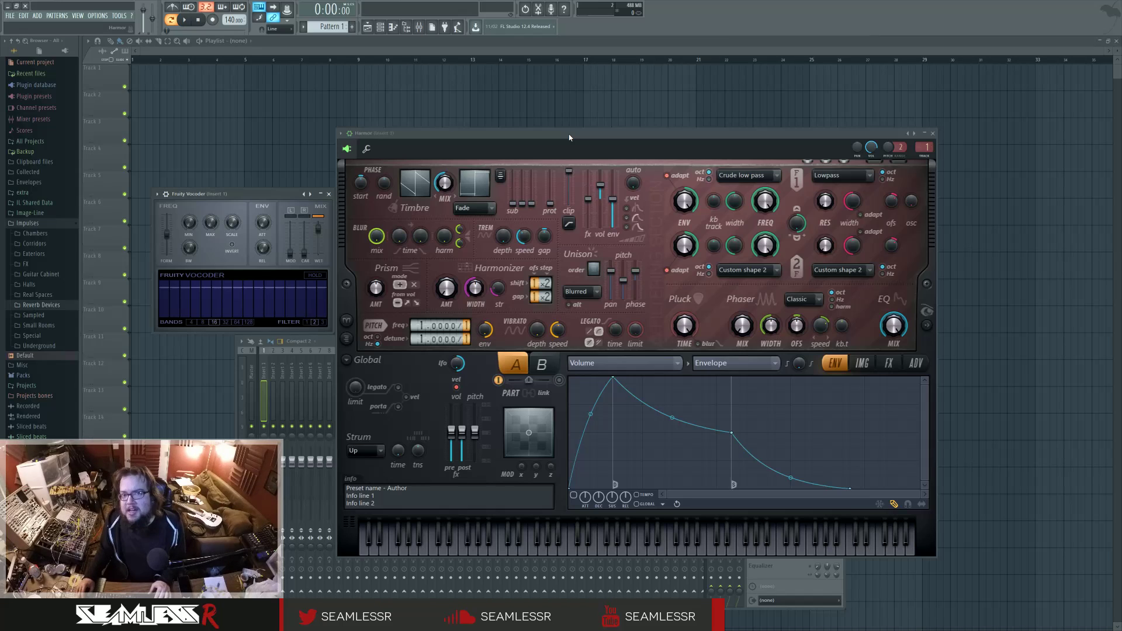
mouse_move(276, 196)
mouse_down()
mouse_move(251, 144)
mouse_move(278, 190)
mouse_move(261, 181)
mouse_up()
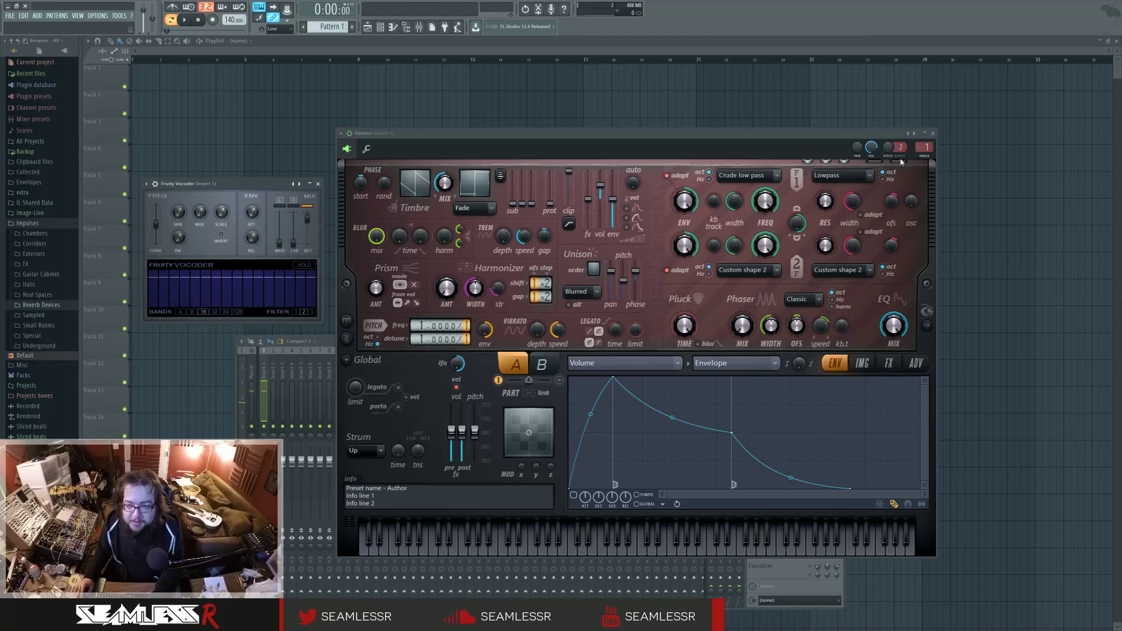
double_click(923, 146)
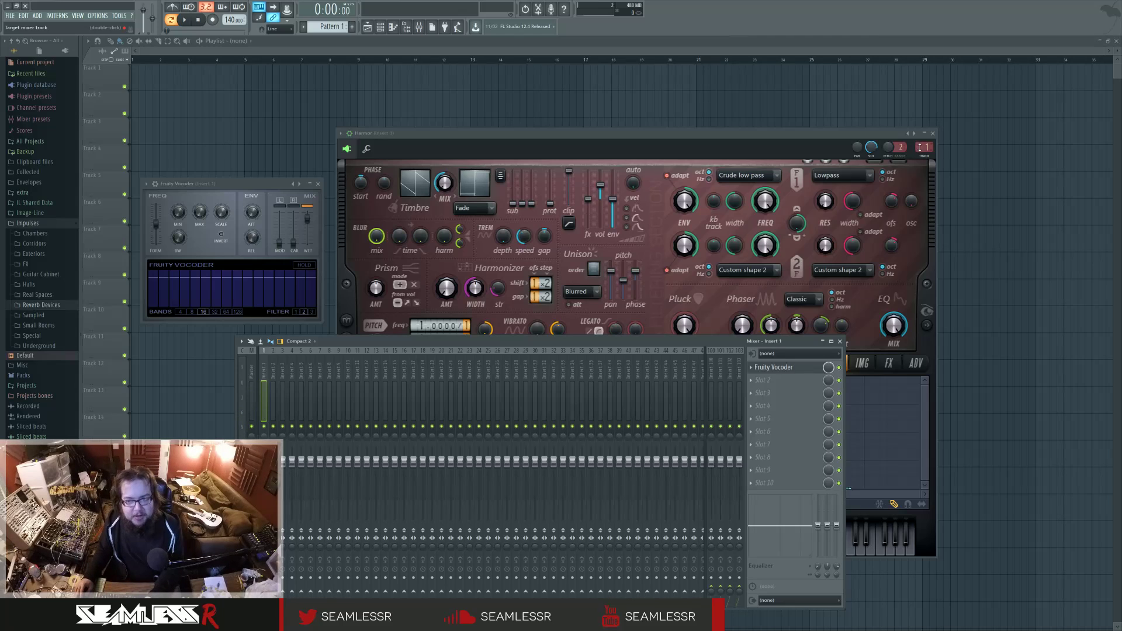
Load Fruity parametric EQ 2 into Insert 1's second effect slot.
click(764, 369)
click(764, 381)
click(881, 385)
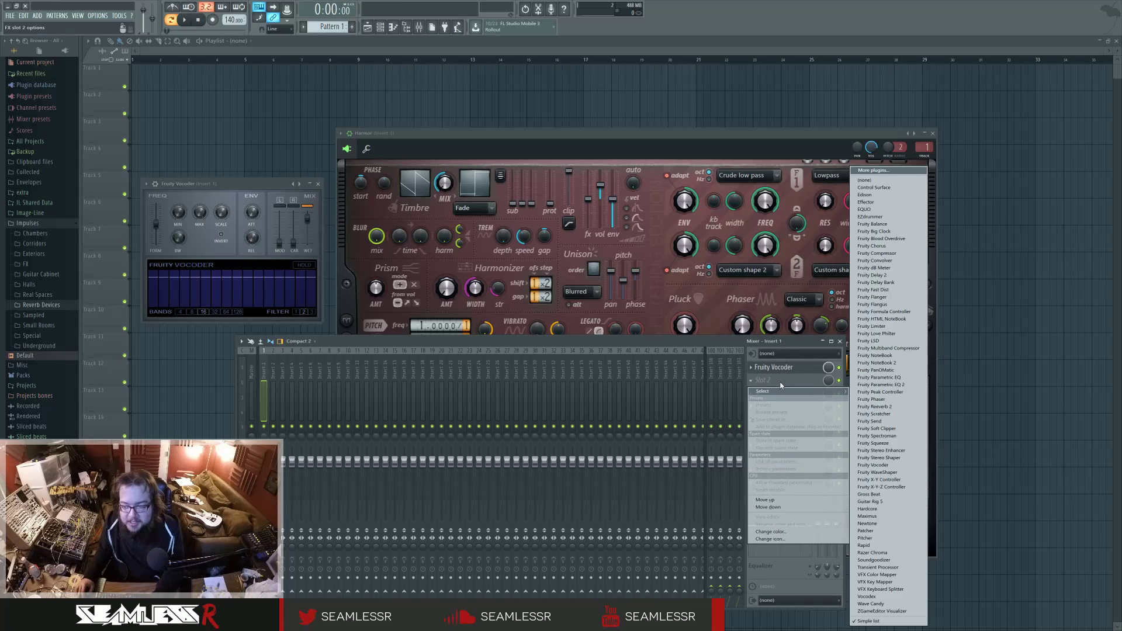
Move and enlarge the EQ window, close the Mixer, and move the vocoder window over Harmor.
drag(355, 124, 723, 232)
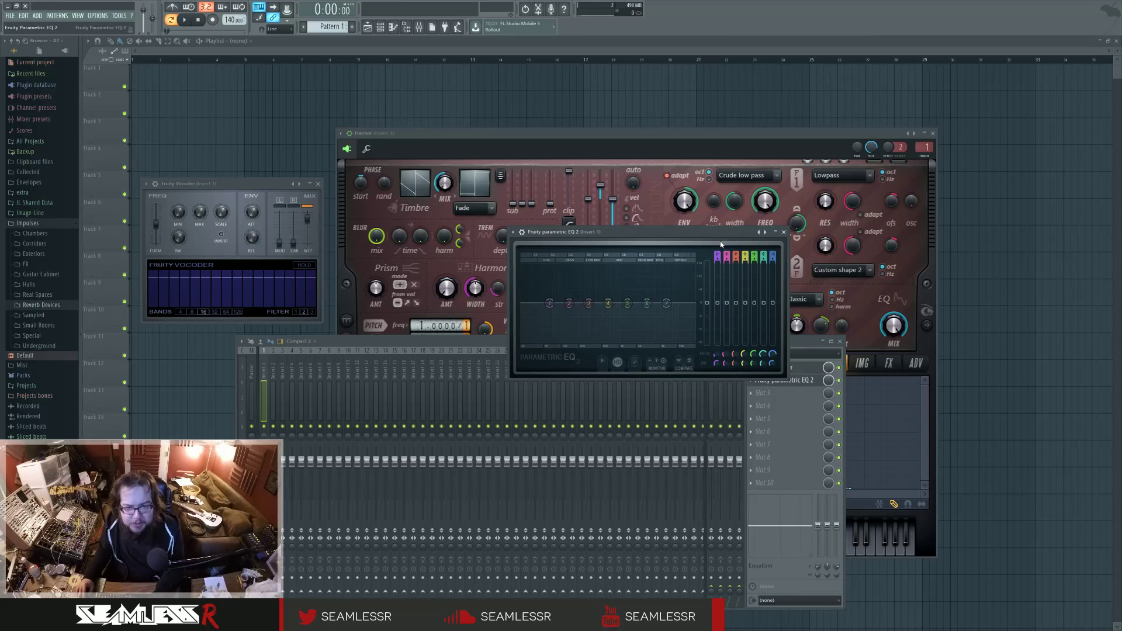
drag(790, 380, 1033, 475)
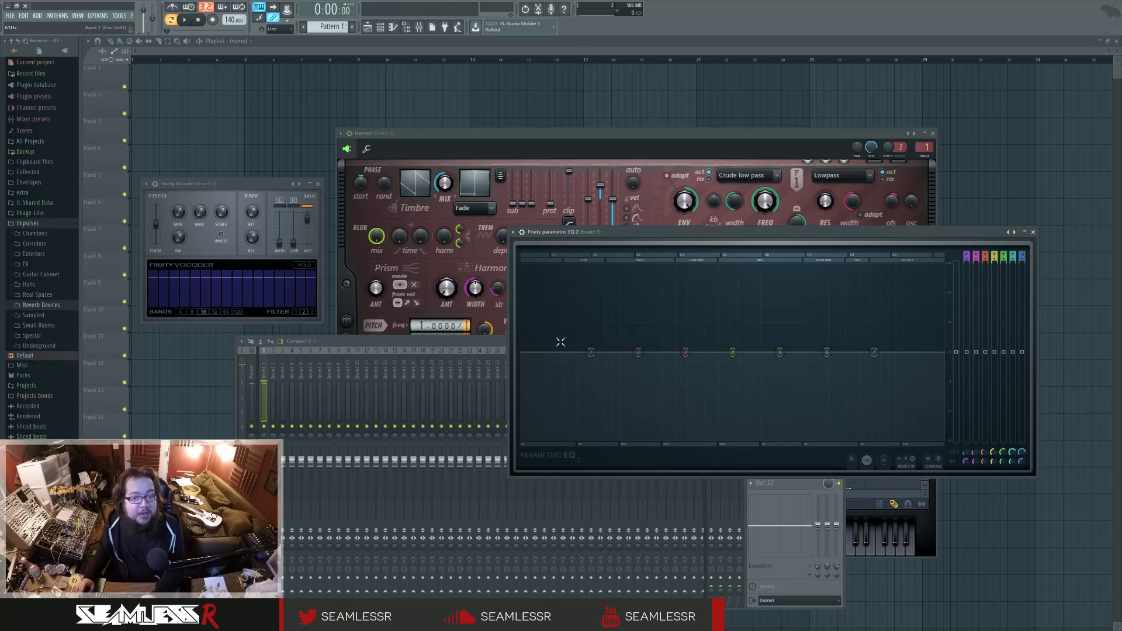
click(492, 341)
click(840, 341)
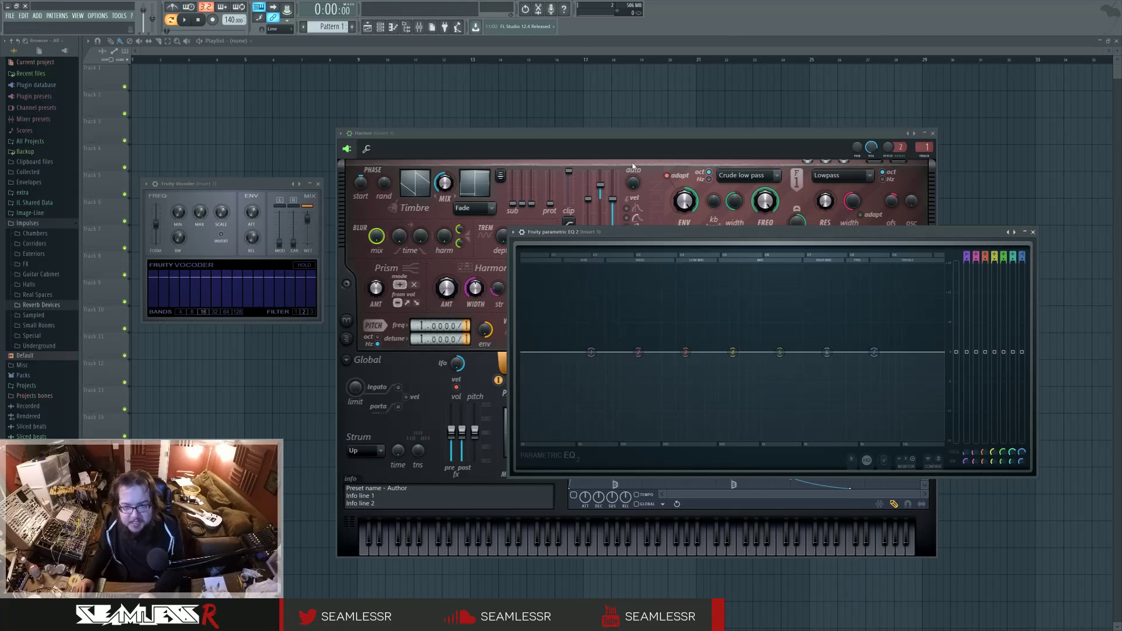
drag(271, 184, 306, 256)
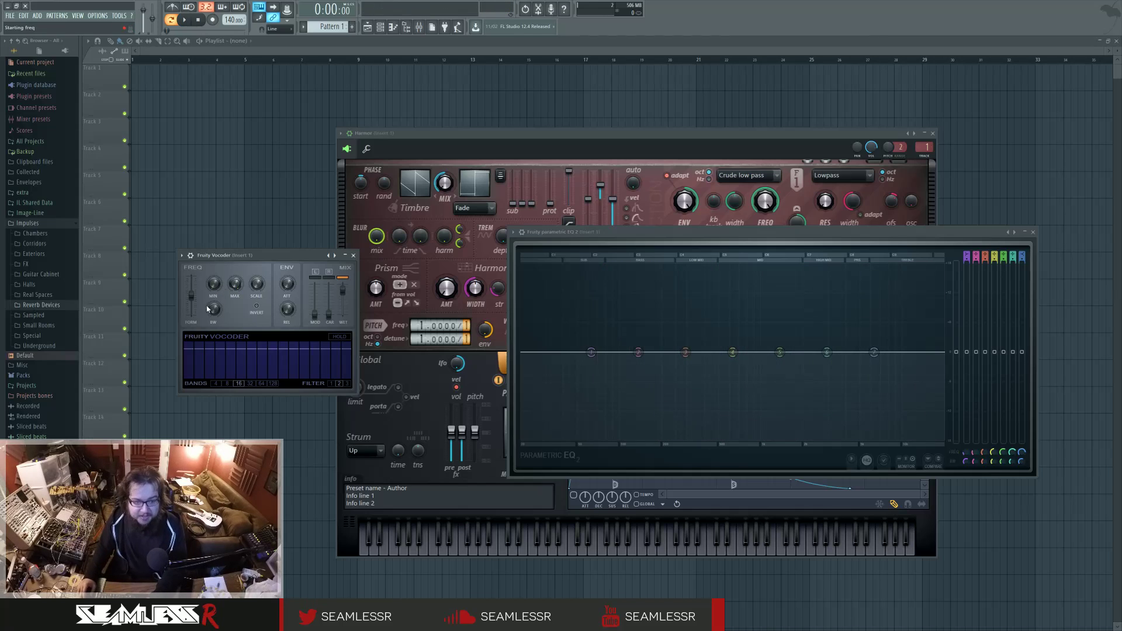
Try 4 bands, then set the vocoder to 32 bands, formant +992 cents, wet 87%, bandwidth 2%.
click(218, 384)
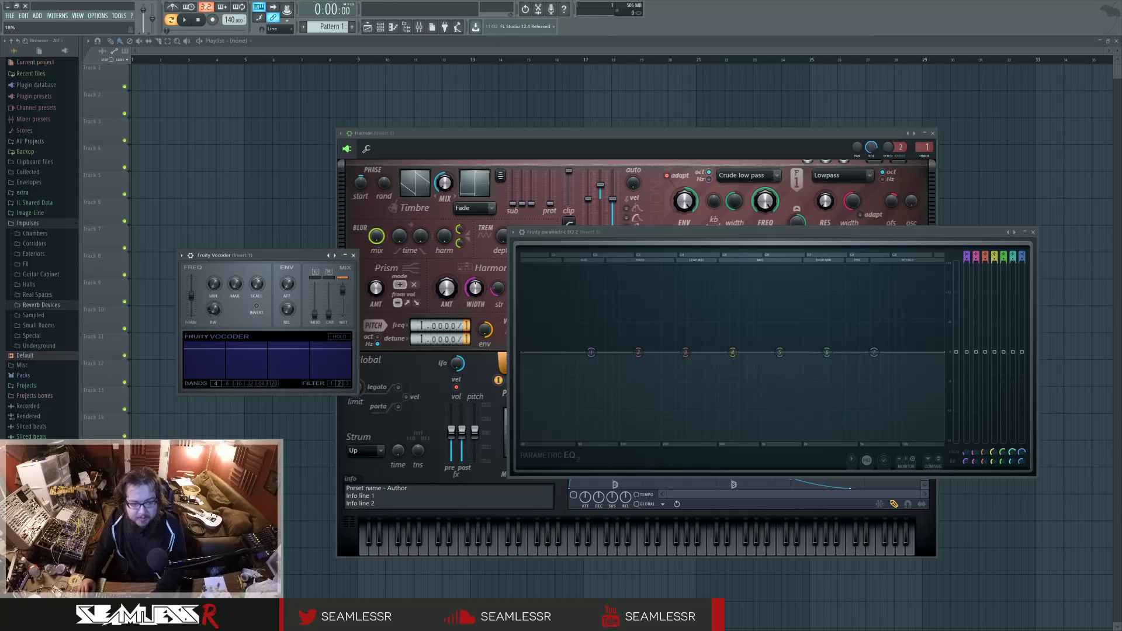
drag(191, 302, 214, 292)
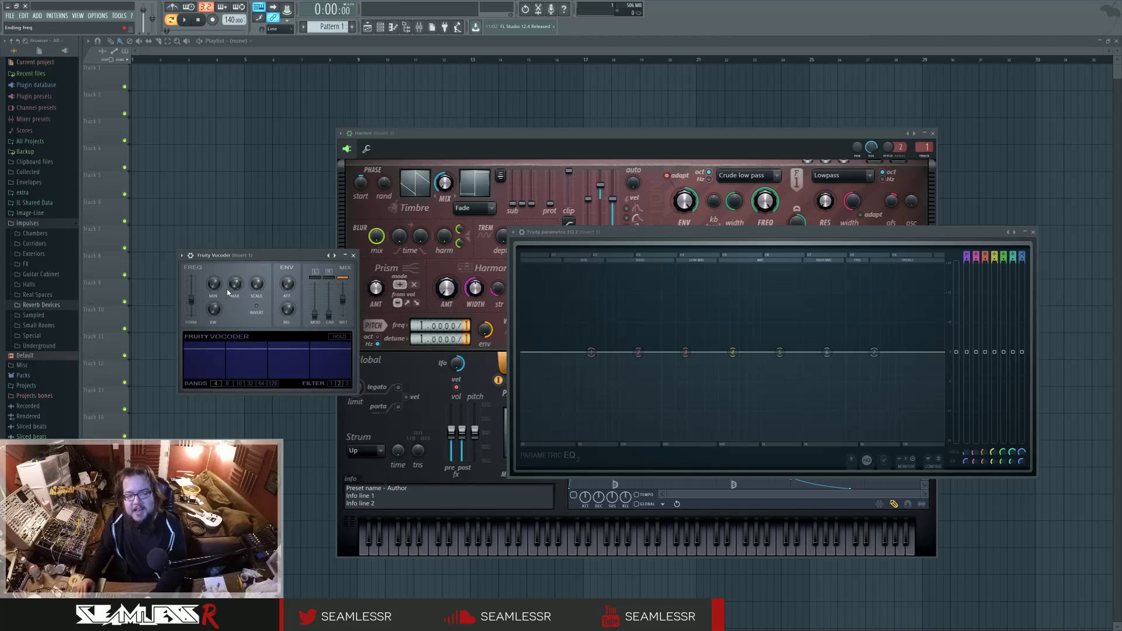
click(250, 384)
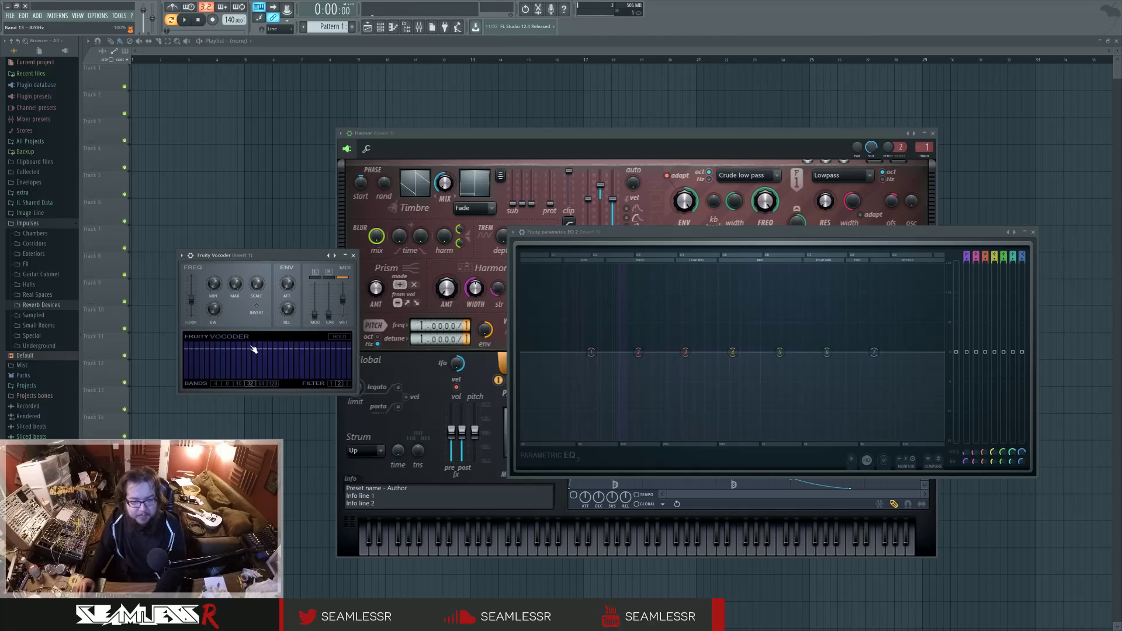
drag(191, 300, 192, 281)
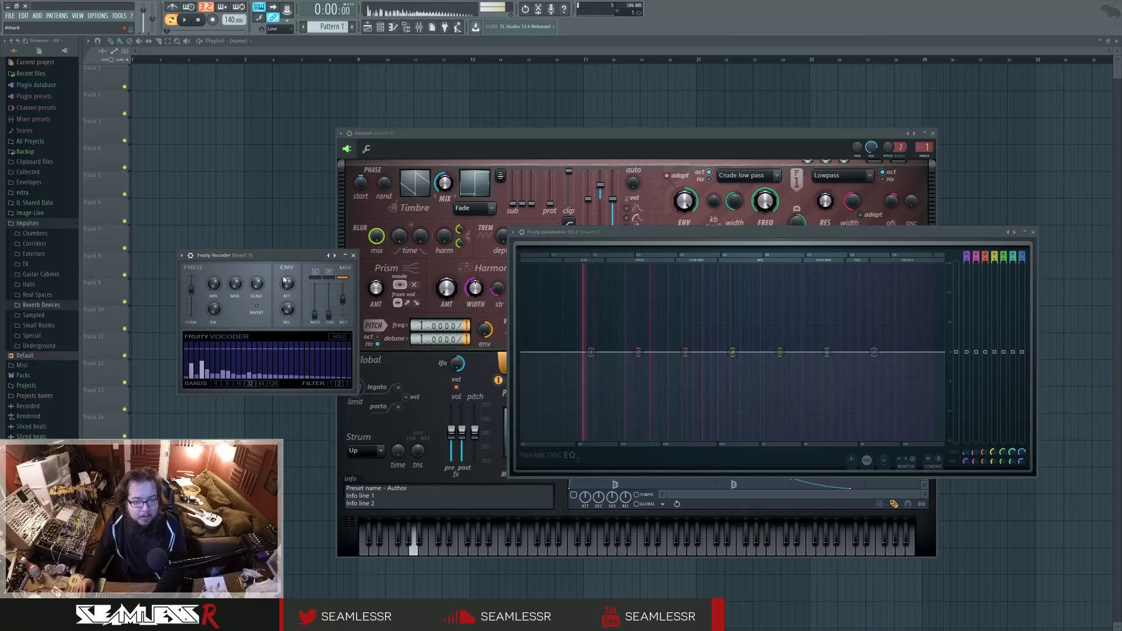
drag(343, 300, 343, 294)
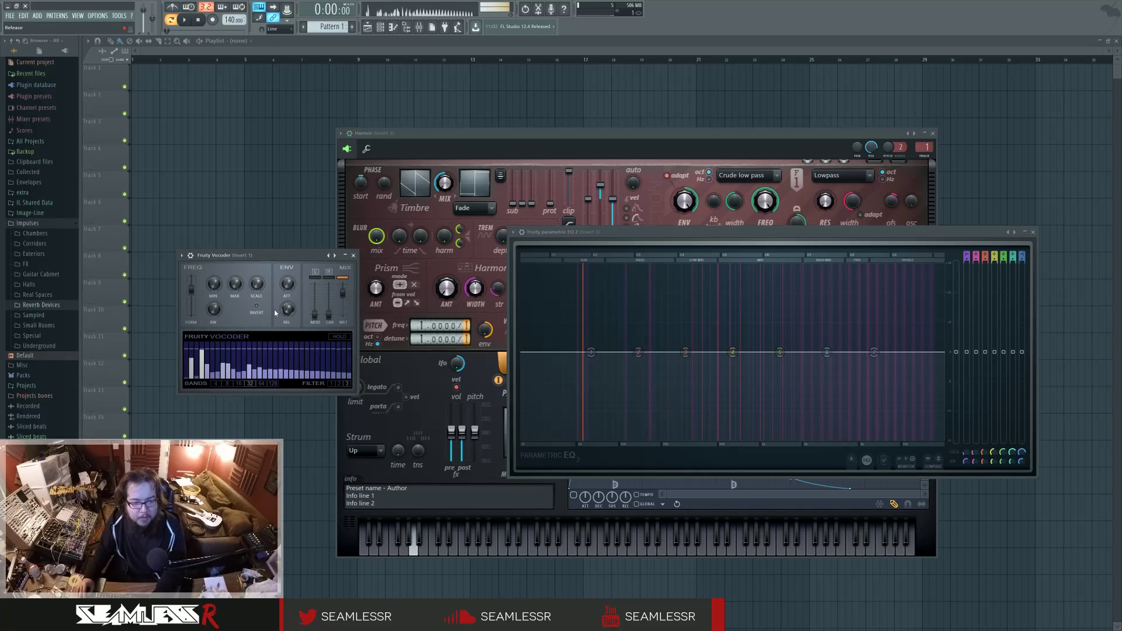
drag(213, 311, 191, 291)
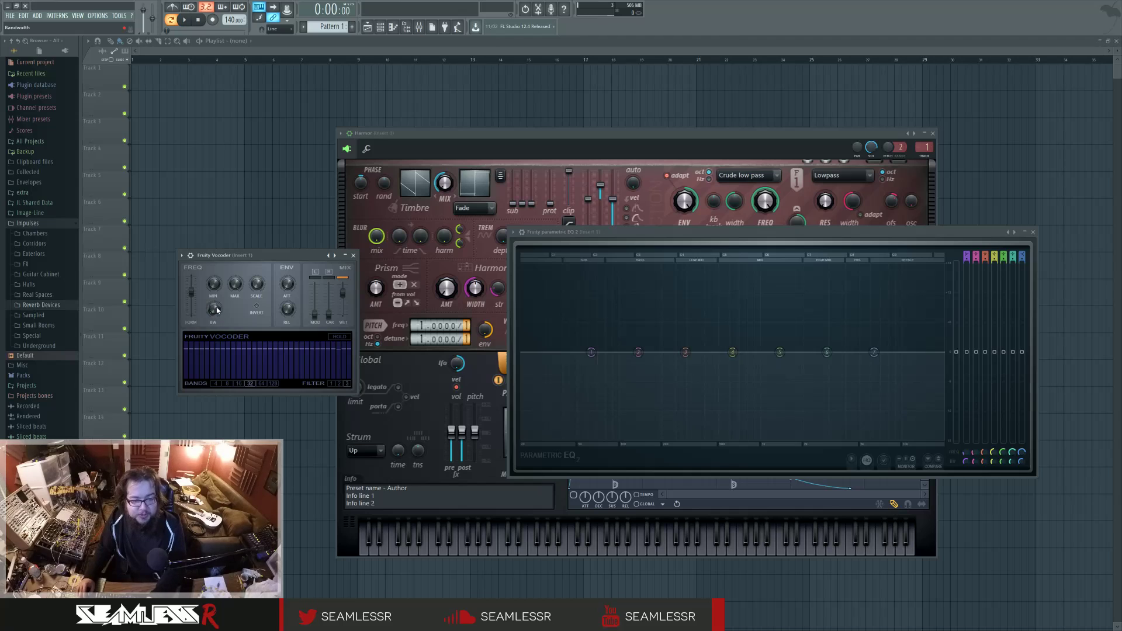
Set vocoder bandwidth to 4% and frequency scale to 57%, then switch to 128 bands.
mouse_move(214, 313)
mouse_down()
mouse_move(214, 330)
mouse_move(214, 309)
mouse_up()
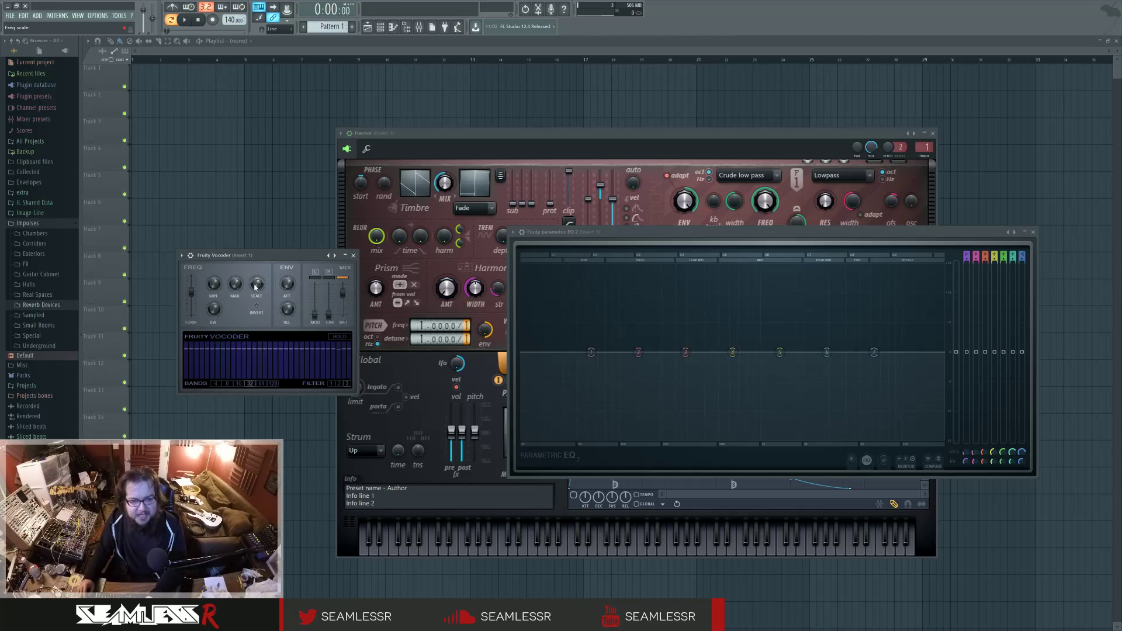
drag(257, 288, 192, 292)
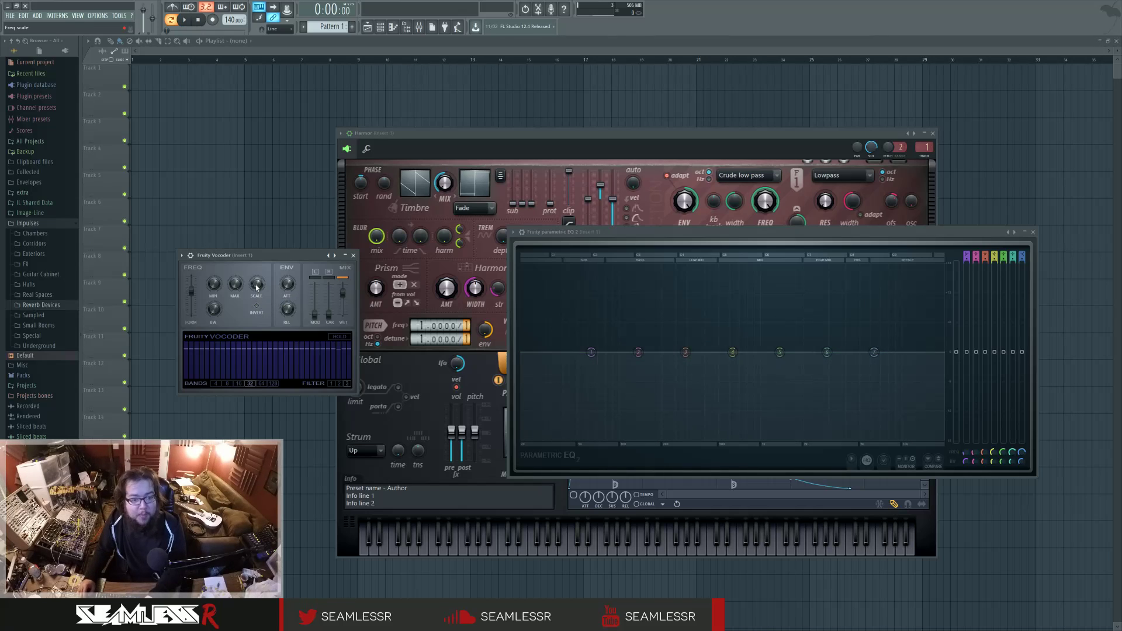
click(272, 384)
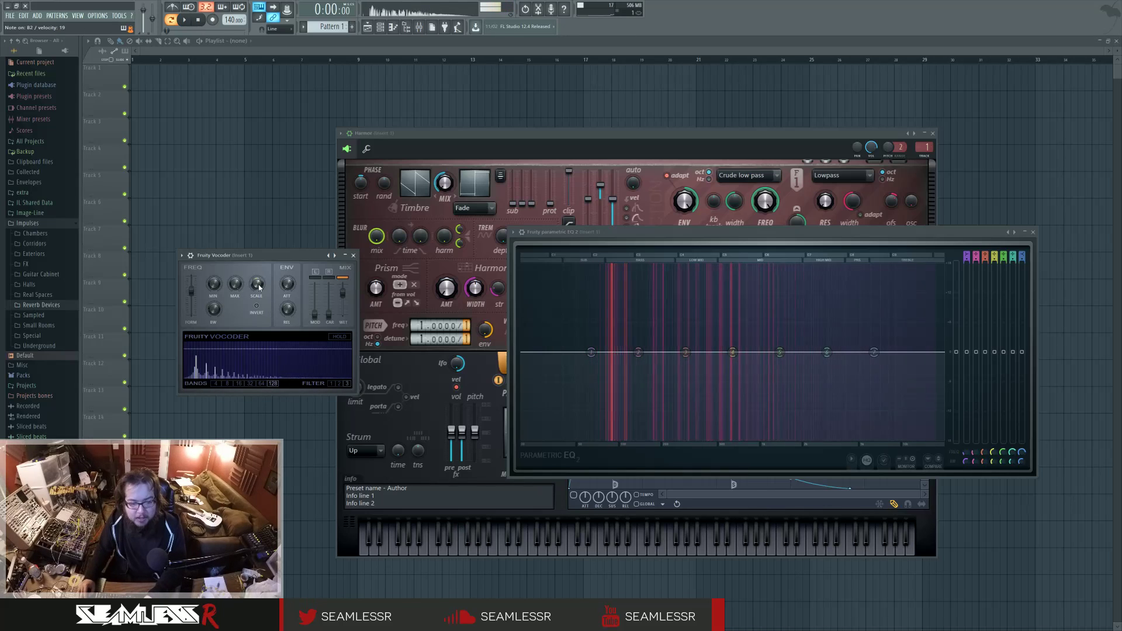
Raise scale to about 91%, return to 32 bands, set MAX to 1337 Hz and formant +500 cents.
drag(258, 287, 259, 257)
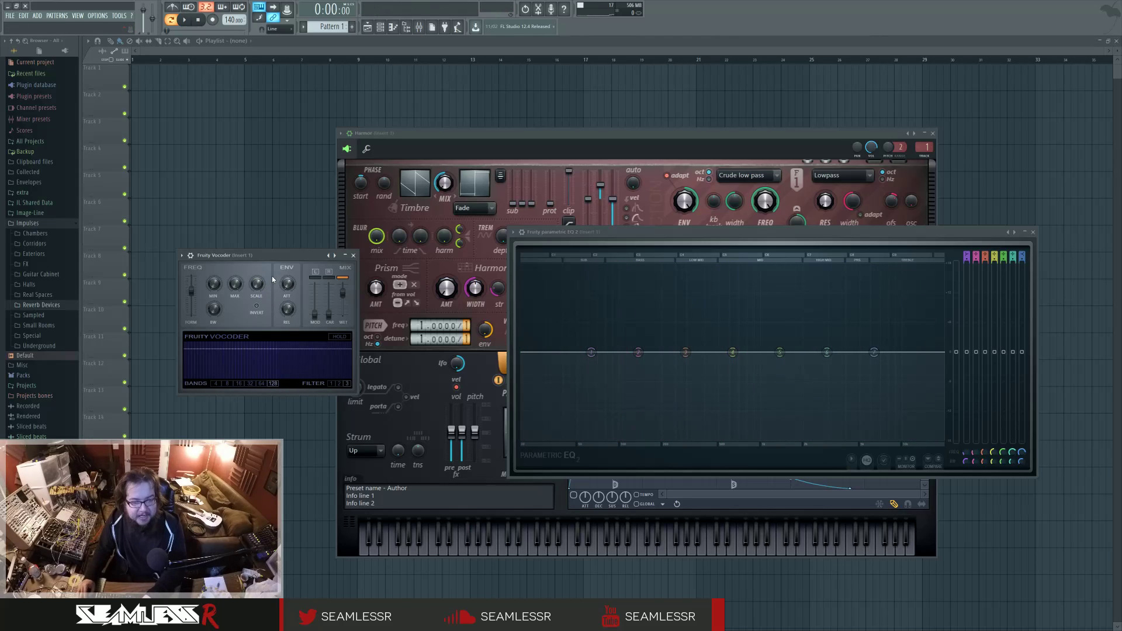
click(251, 384)
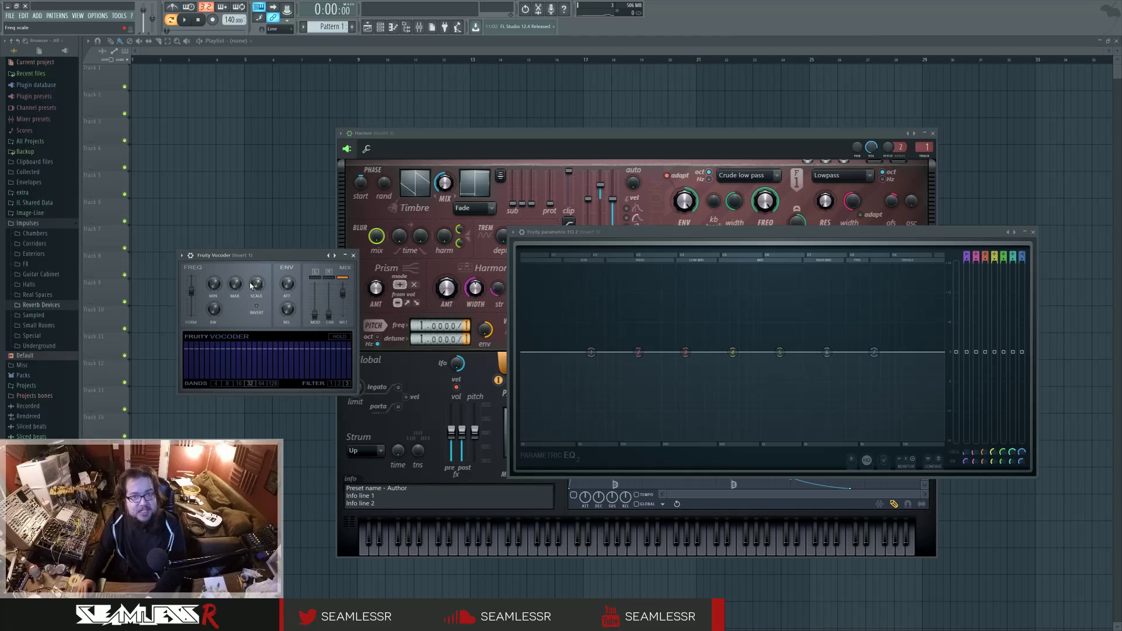
drag(236, 285, 236, 319)
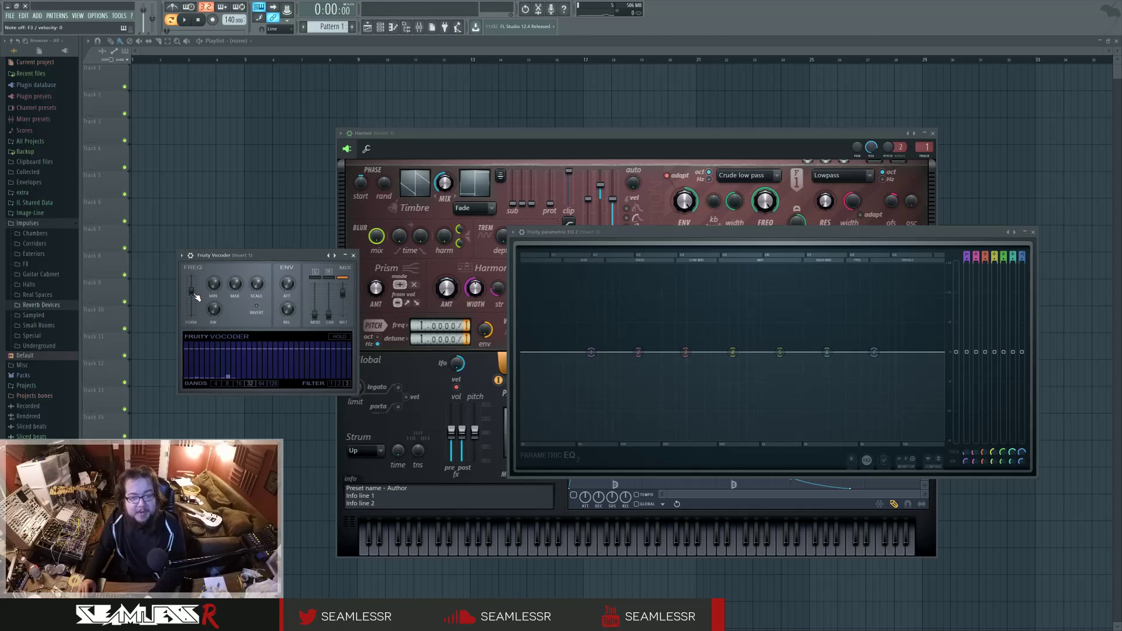
drag(199, 301, 191, 290)
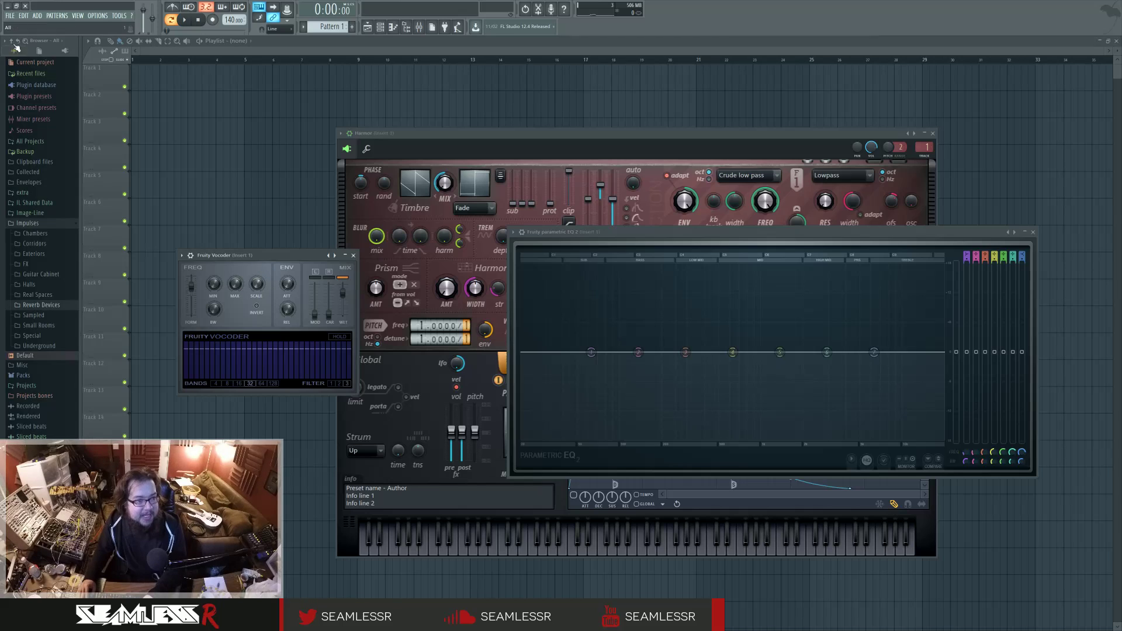
Open the demo project, discarding the untitled test project without saving.
click(10, 16)
click(47, 95)
click(573, 343)
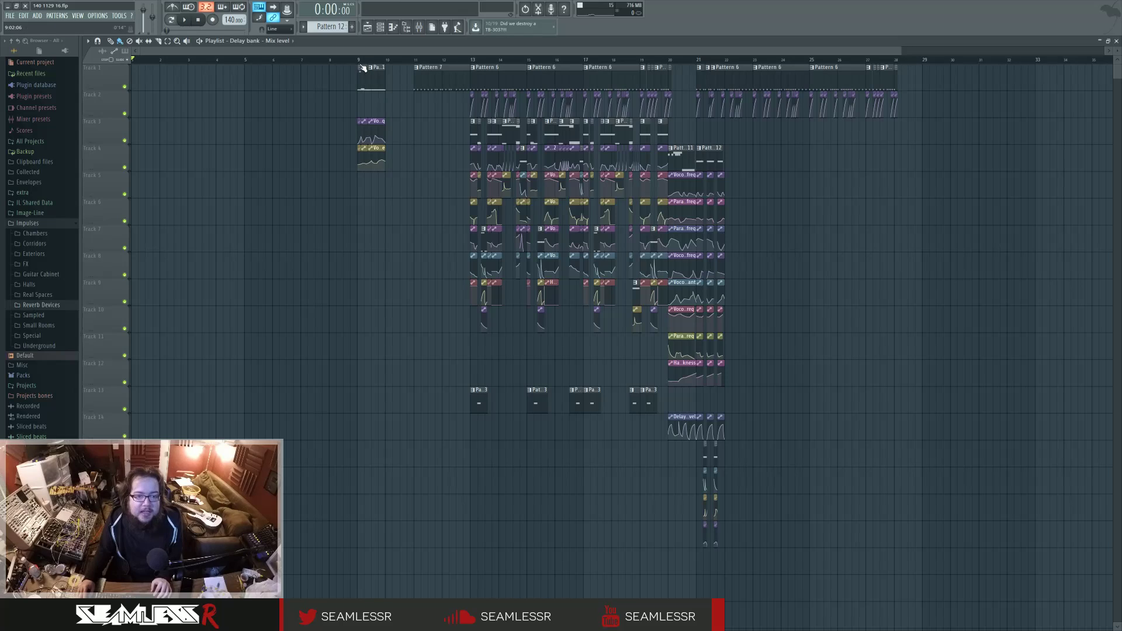
Play the arrangement from bar 13 and bring the earlier automation clips into view.
click(359, 60)
key(space)
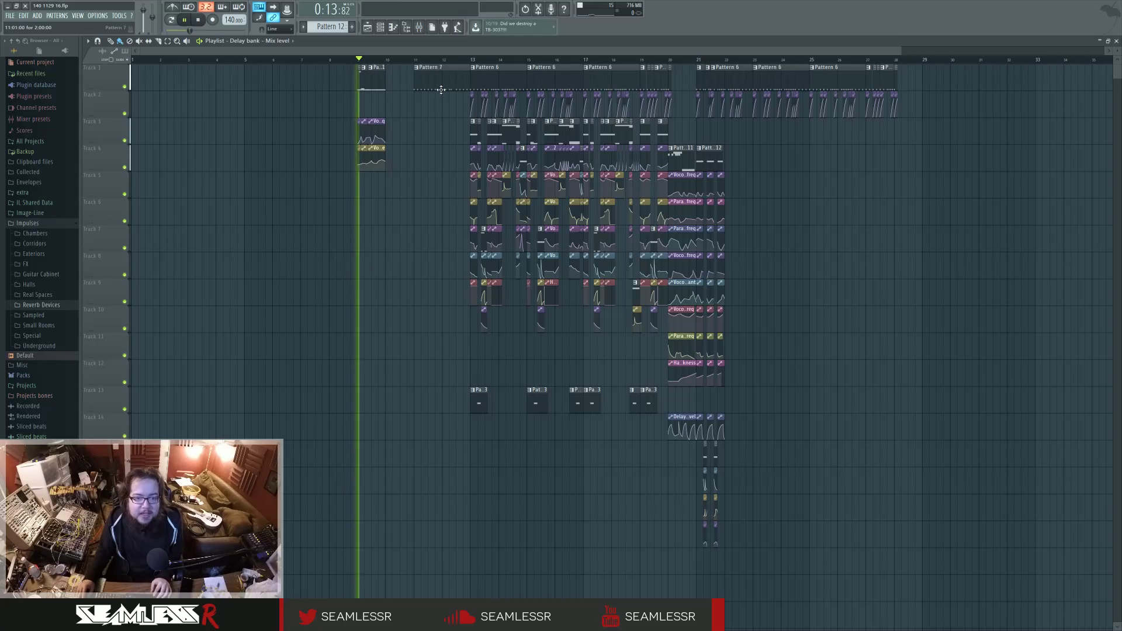
click(473, 60)
key(space)
click(419, 27)
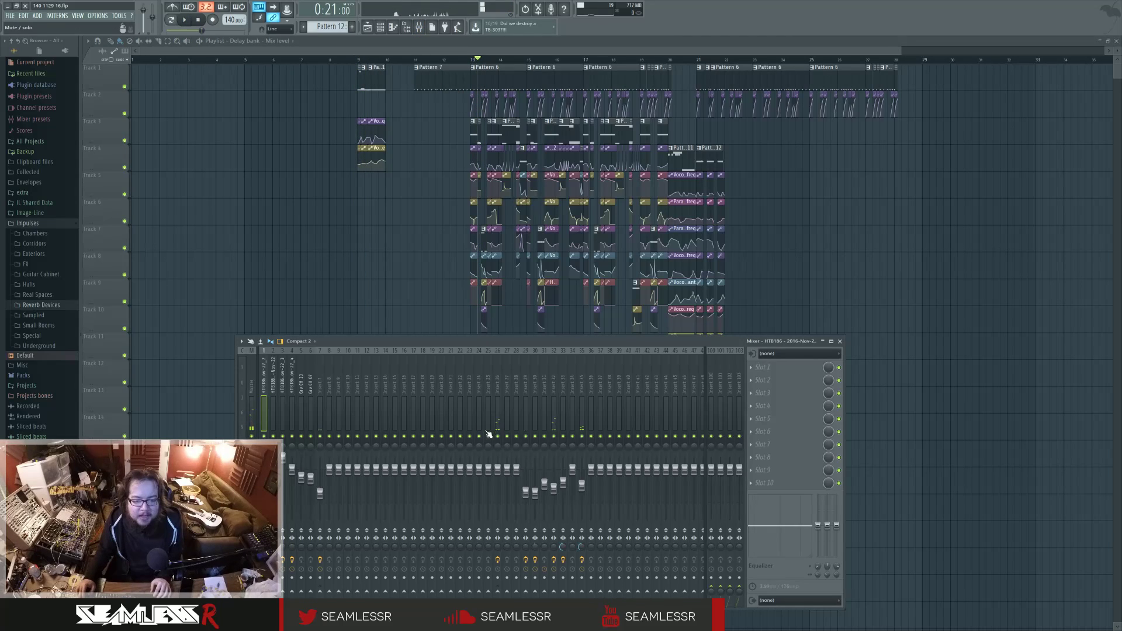
key(space)
key(space)
key(F9)
key(space)
scroll(534, 340, up, 5)
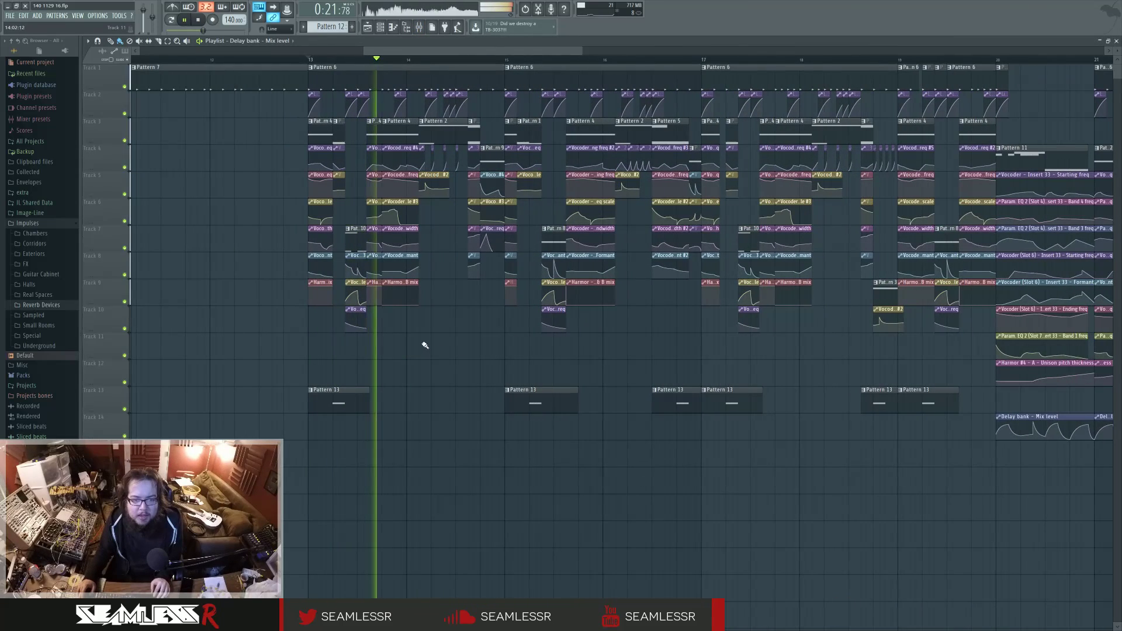
drag(447, 347, 500, 356)
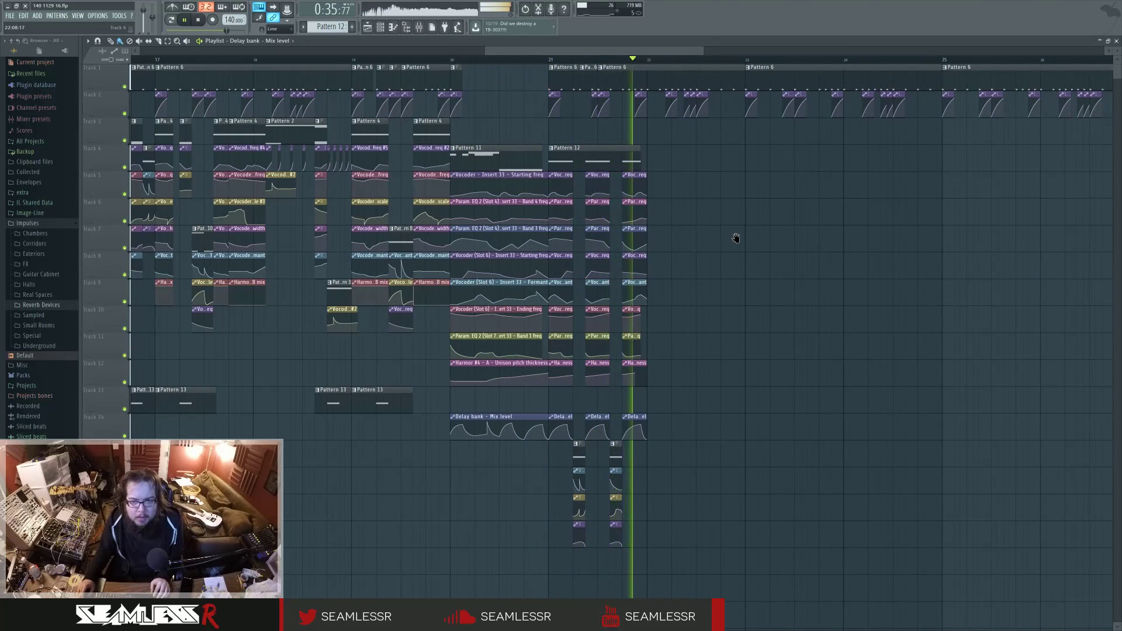
Play from bar 20 and open Insert 33's Parametric EQ 2 and Vocoder windows.
key(space)
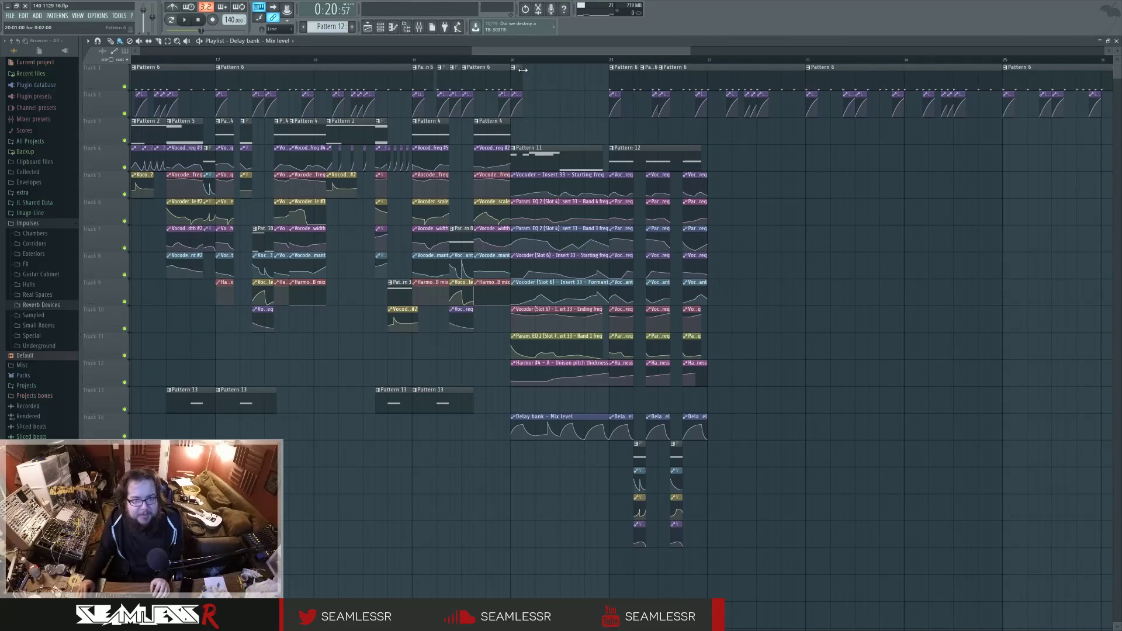
click(515, 68)
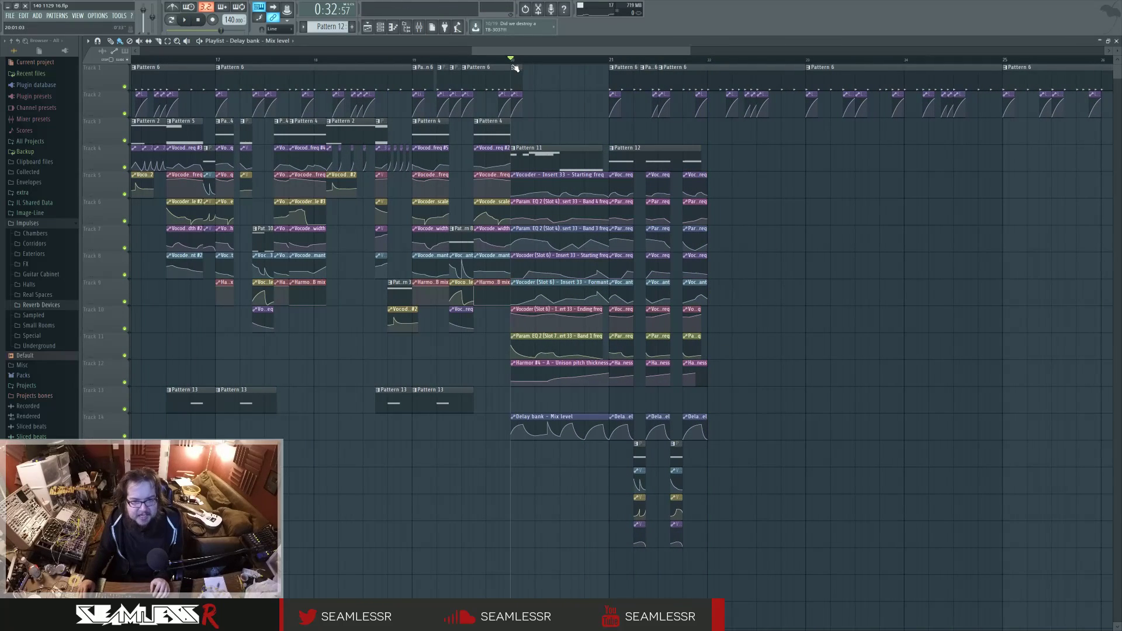
click(418, 29)
key(space)
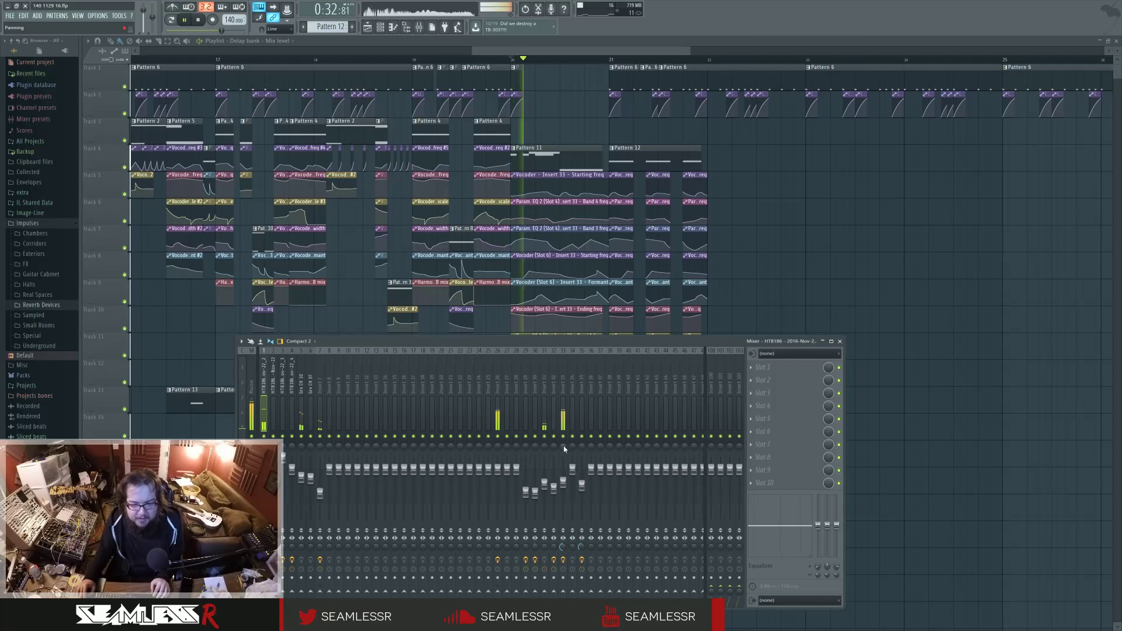
click(562, 415)
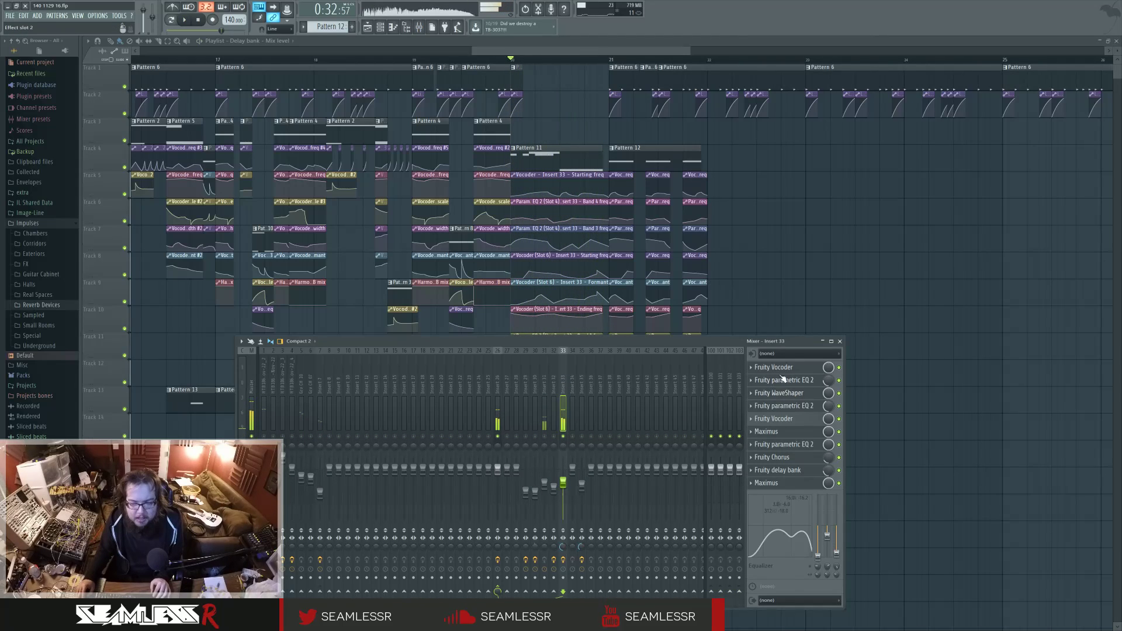
click(780, 380)
click(789, 368)
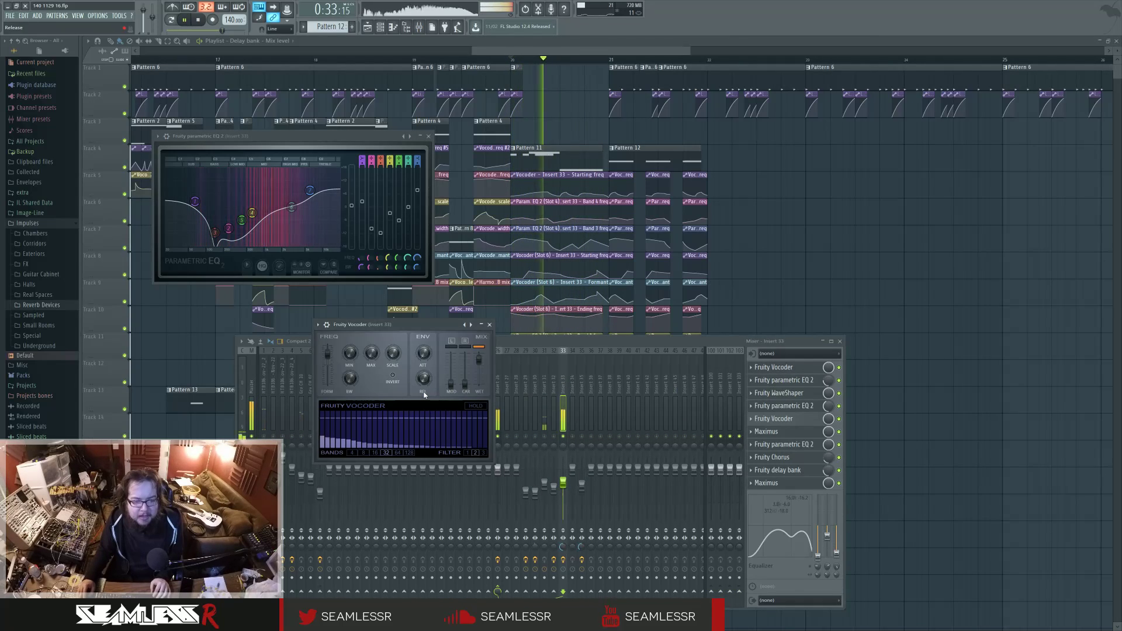
Audition Insert 33's parametric EQ, then its Vocoder, during playback.
key(space)
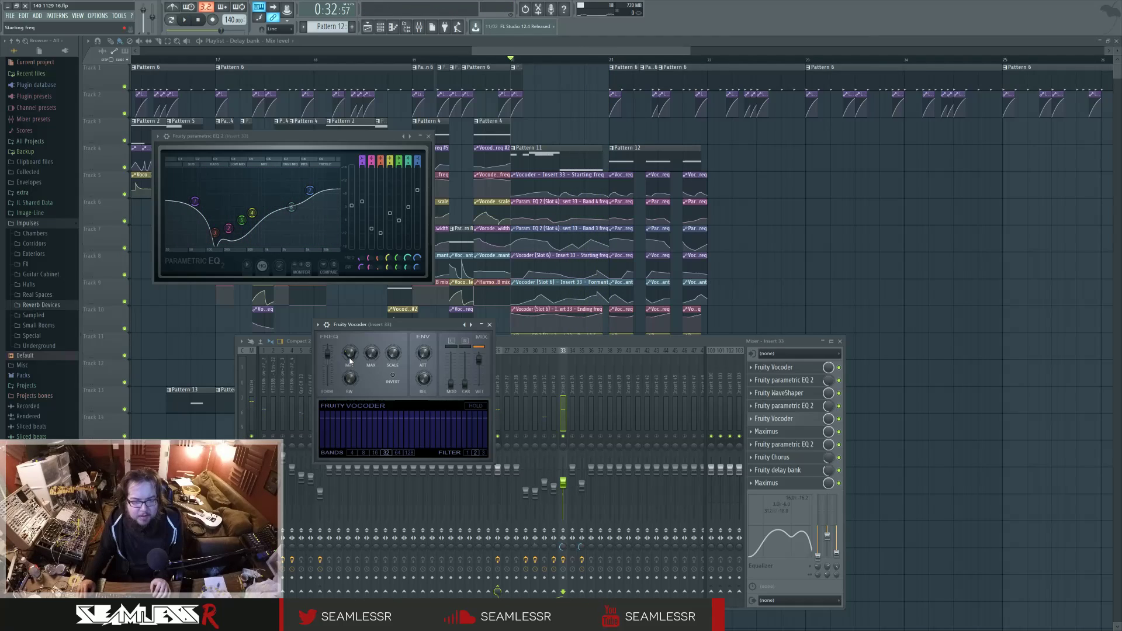
click(789, 381)
click(796, 383)
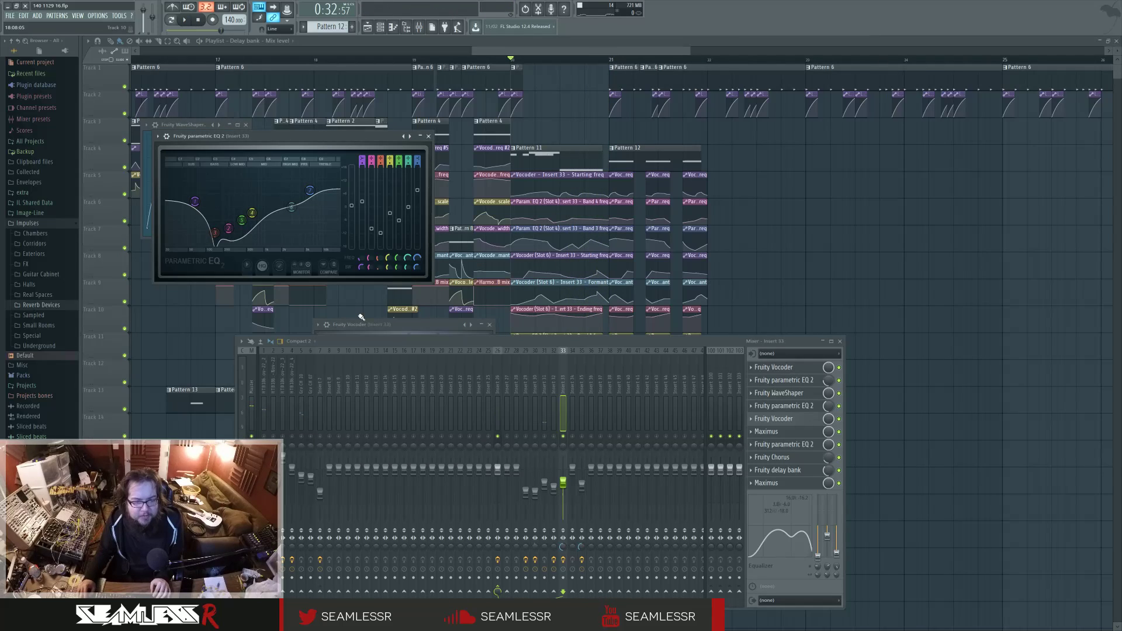
key(space)
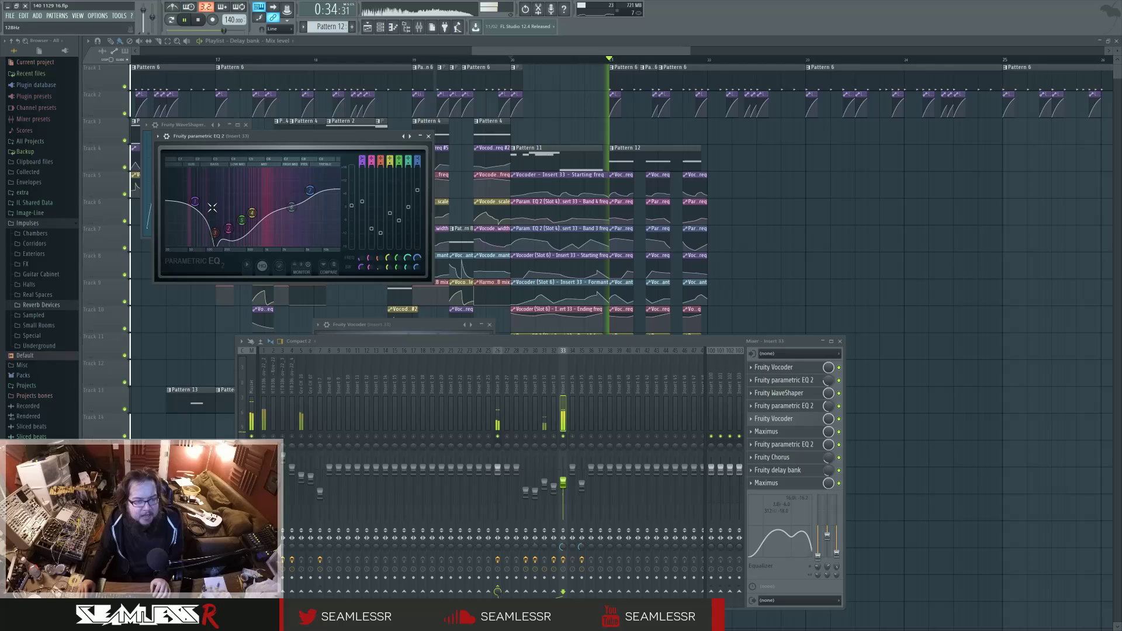
key(space)
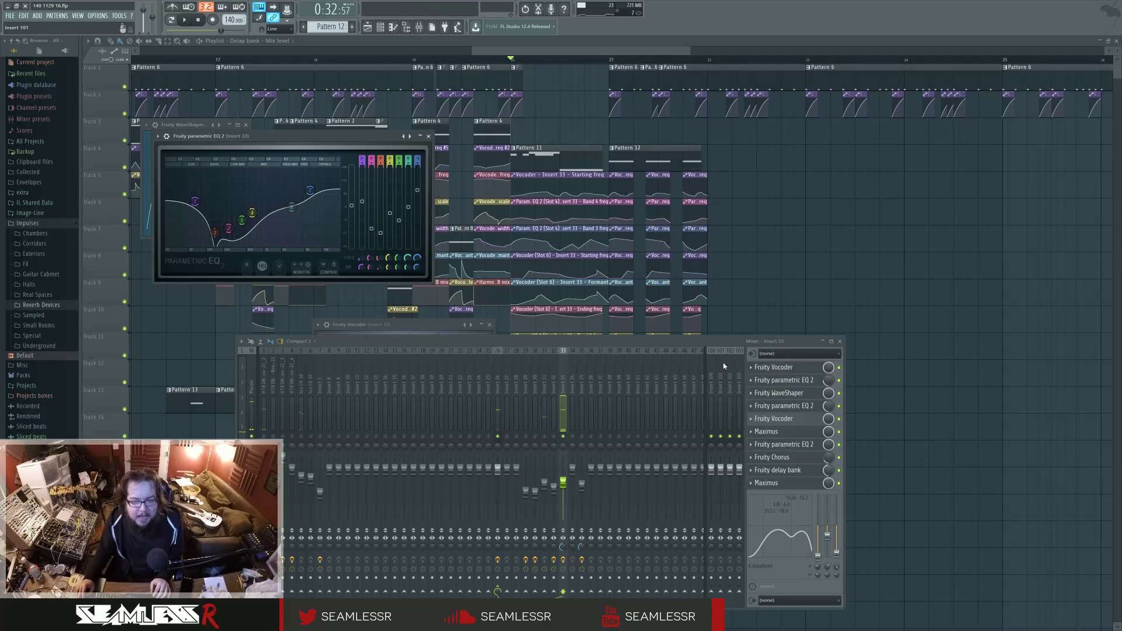
click(798, 420)
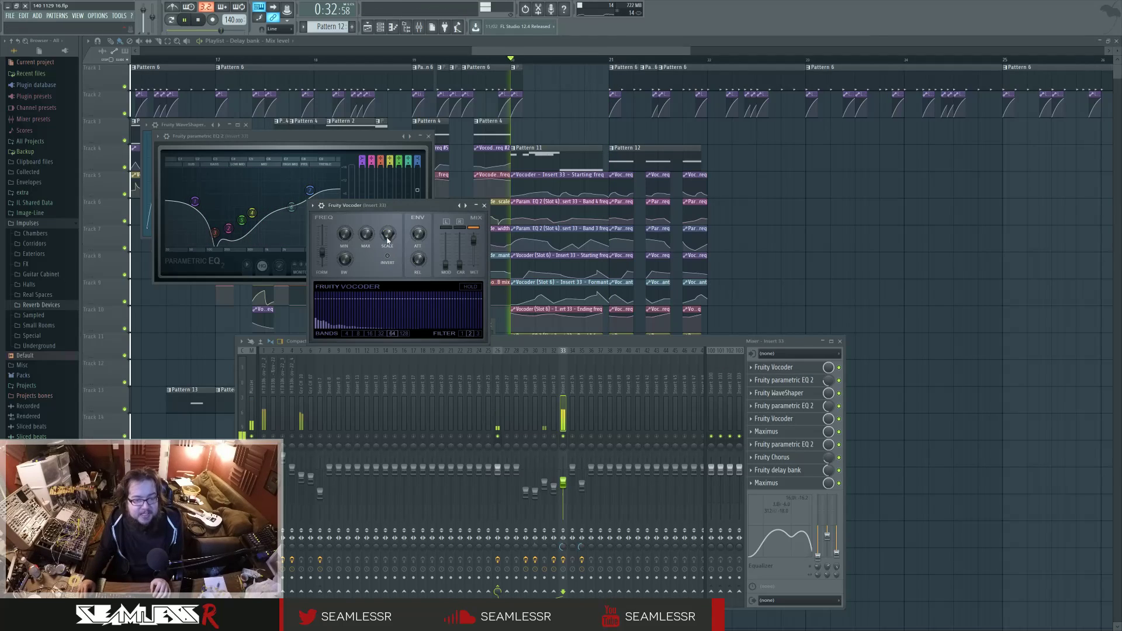
key(space)
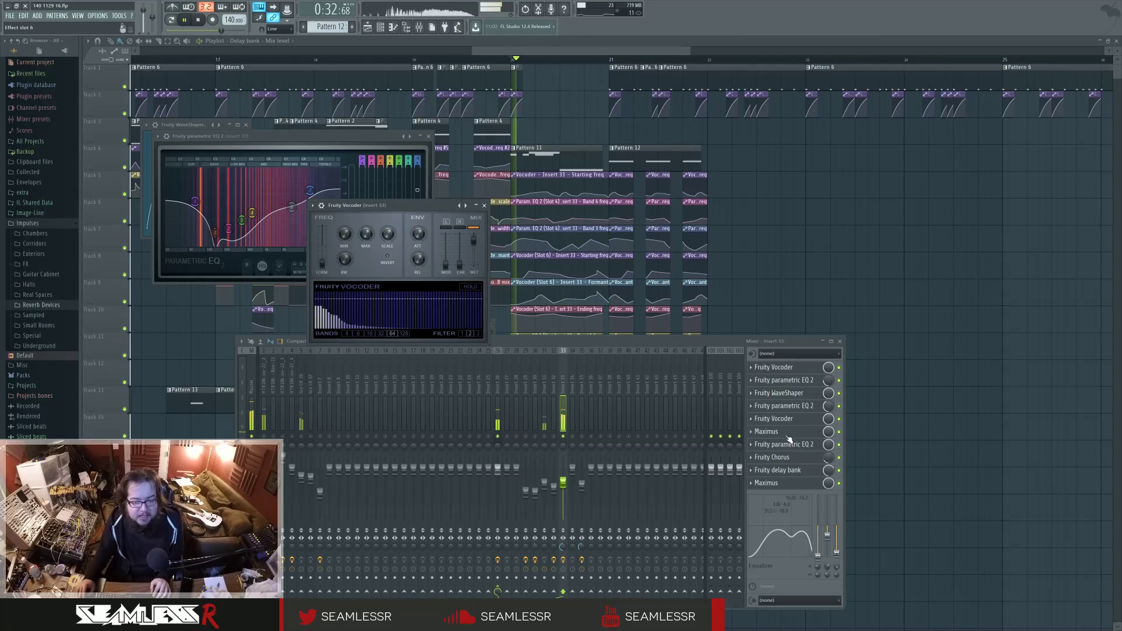
key(space)
Listen to Insert 33's second parametric EQ, then close all plugin windows and the Mixer.
click(801, 447)
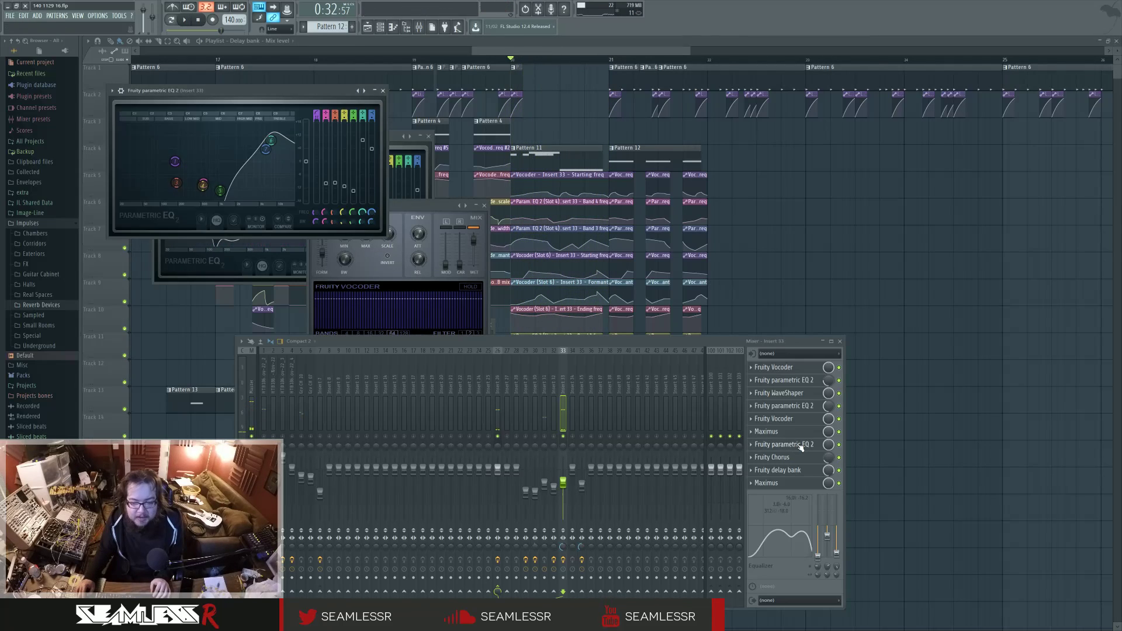
key(space)
key(space)
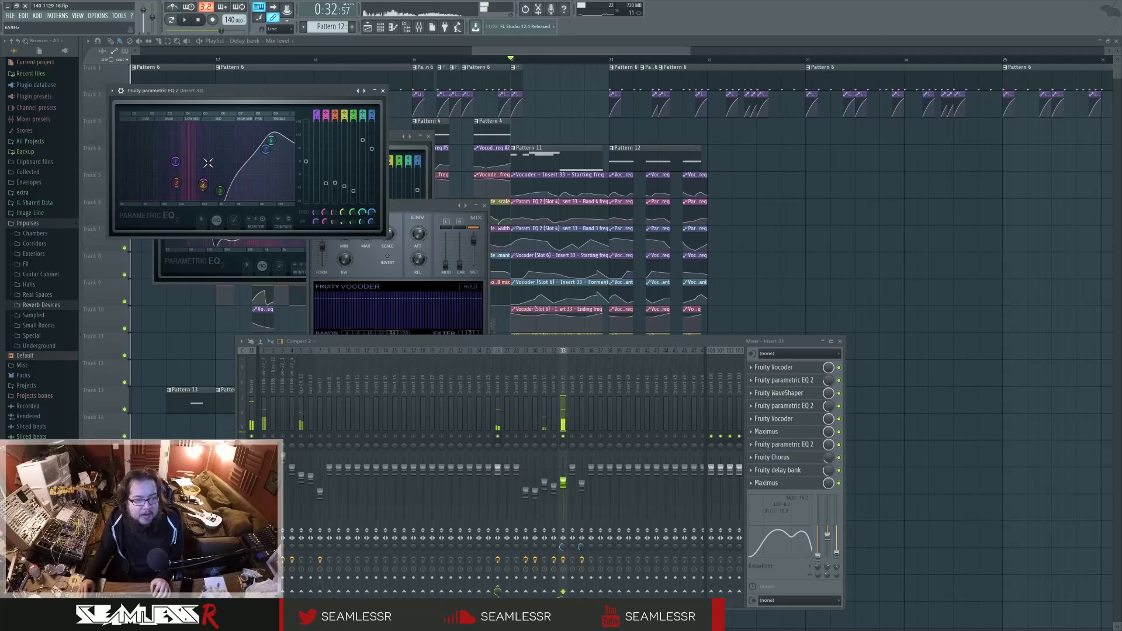
click(383, 92)
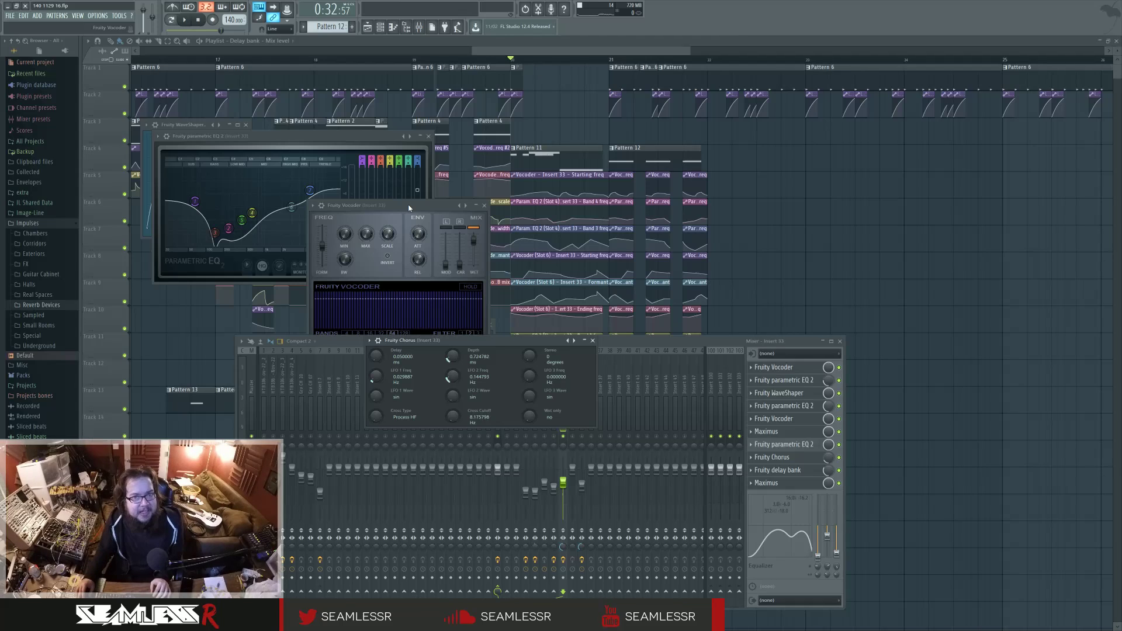
key(F12)
drag(456, 348, 538, 357)
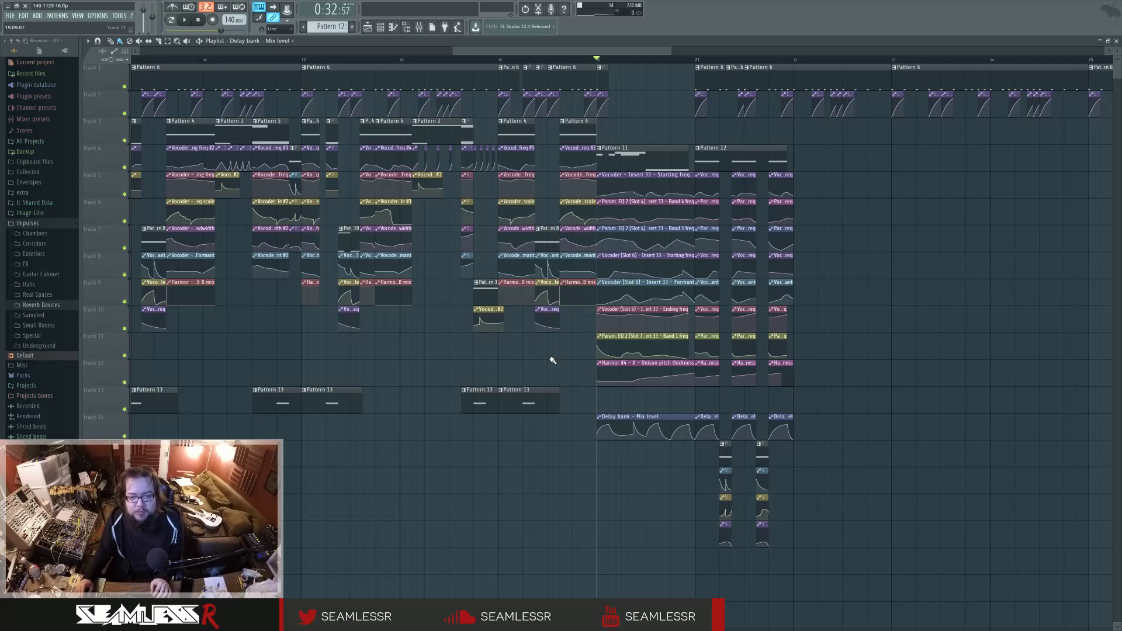
Zoom the Playlist around bar 21, play from there, and move to the second Pattern 8 clip.
scroll(789, 176, up, 2)
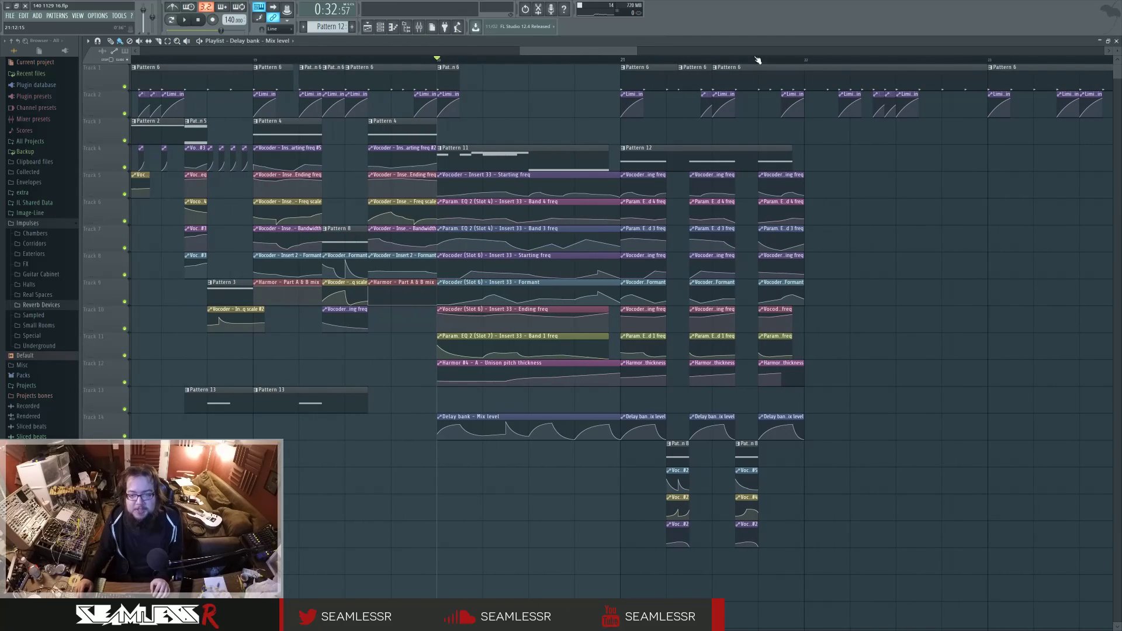
click(738, 61)
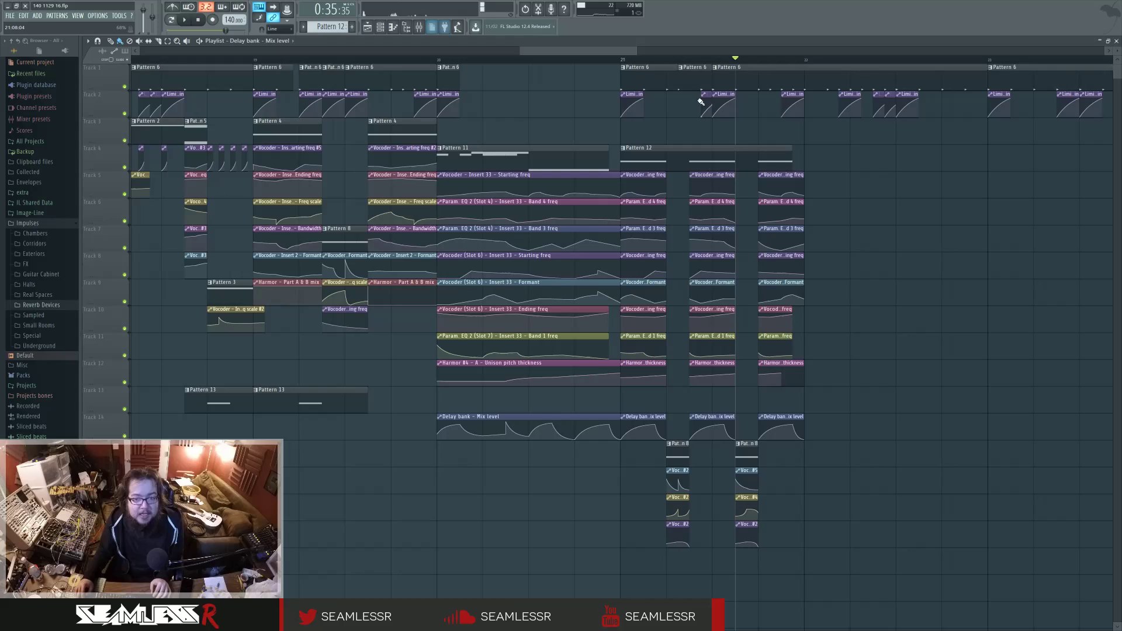
click(665, 60)
key(F9)
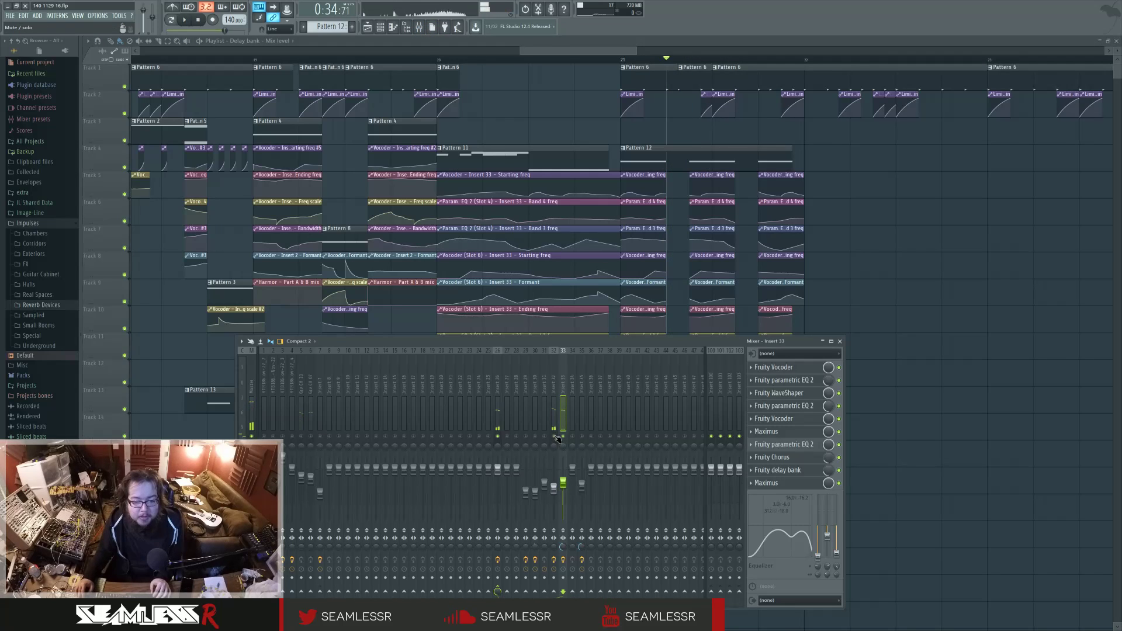
key(space)
key(space)
key(F9)
scroll(792, 357, up, 3)
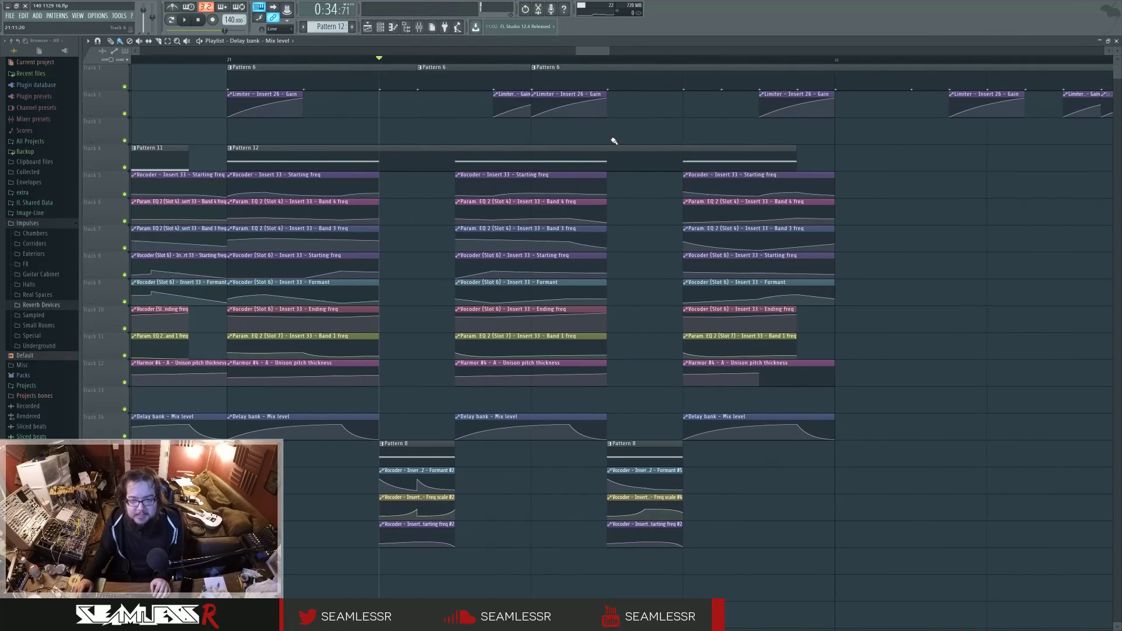
click(599, 60)
key(space)
key(space)
key(space)
key(space)
key(space)
key(space)
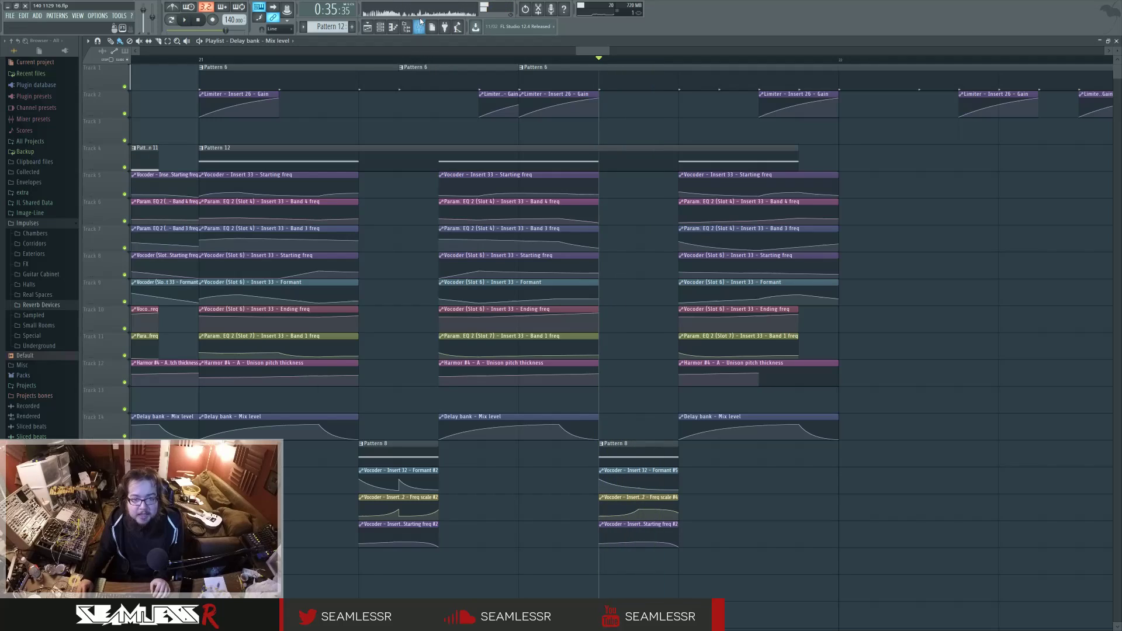
Open Insert 32's Fruity Vocoder and play the Pattern 8 section.
key(F9)
click(552, 380)
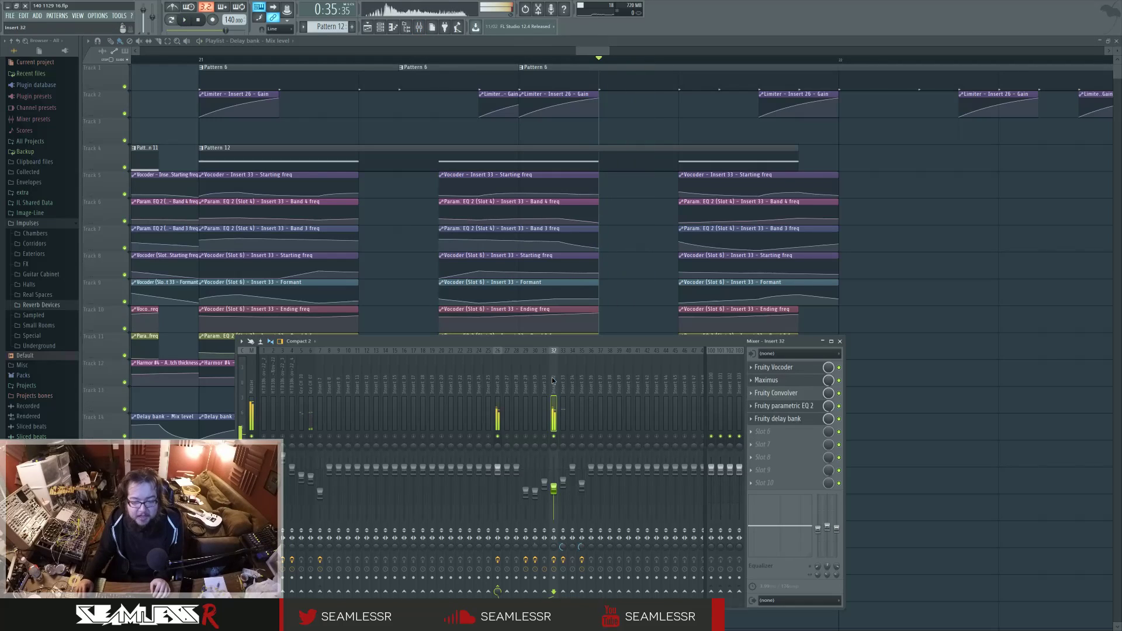
click(773, 367)
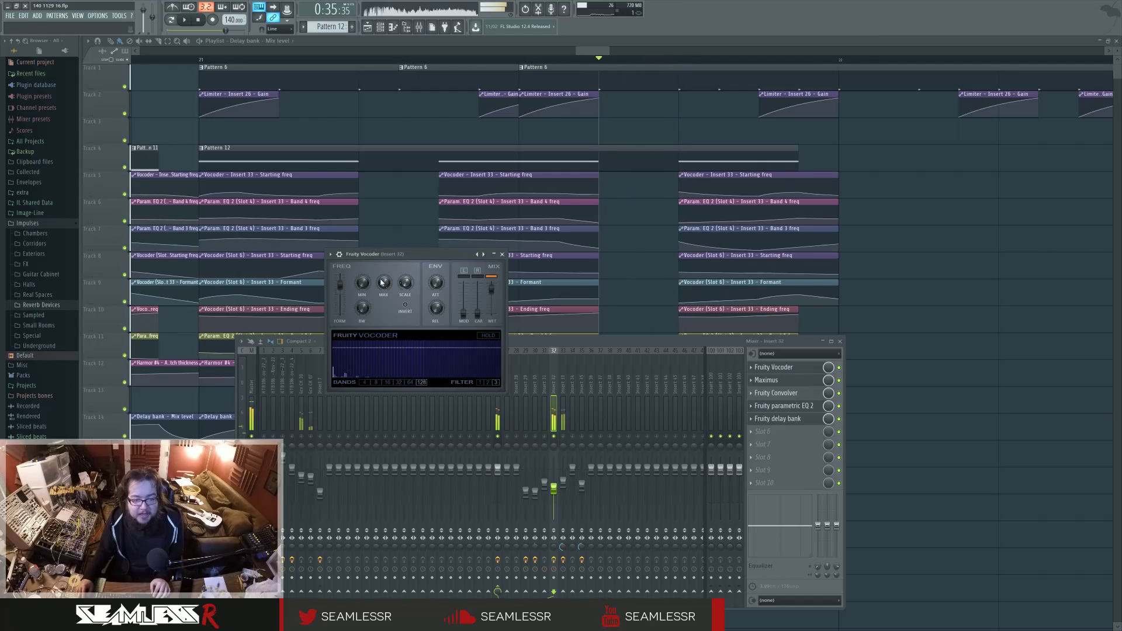
click(658, 283)
key(space)
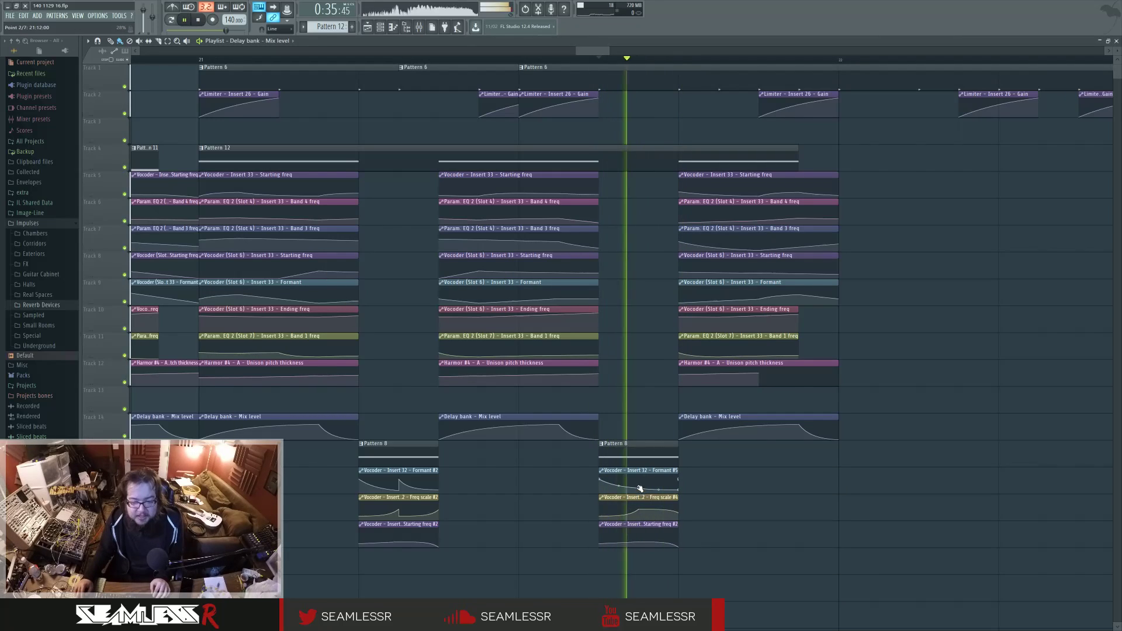
key(space)
key(space)
key(space)
key(space)
key(space)
key(space)
key(space)
key(space)
key(space)
Bend the Formant #5 curve lower between points 2 and 3 and listen to the result.
drag(640, 481, 659, 490)
key(space)
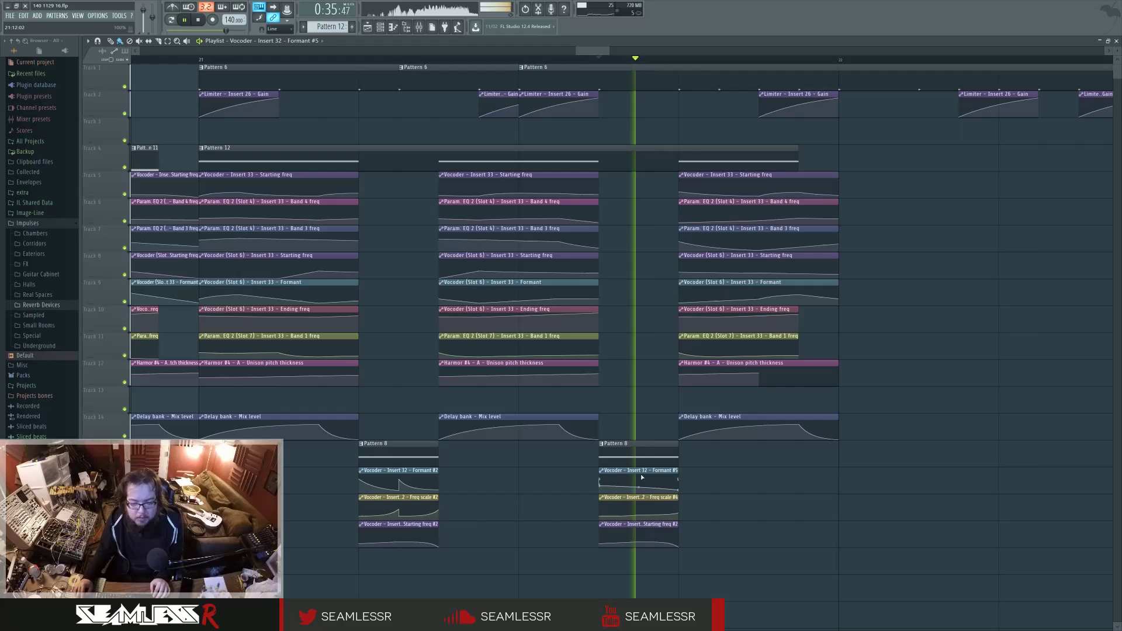
key(space)
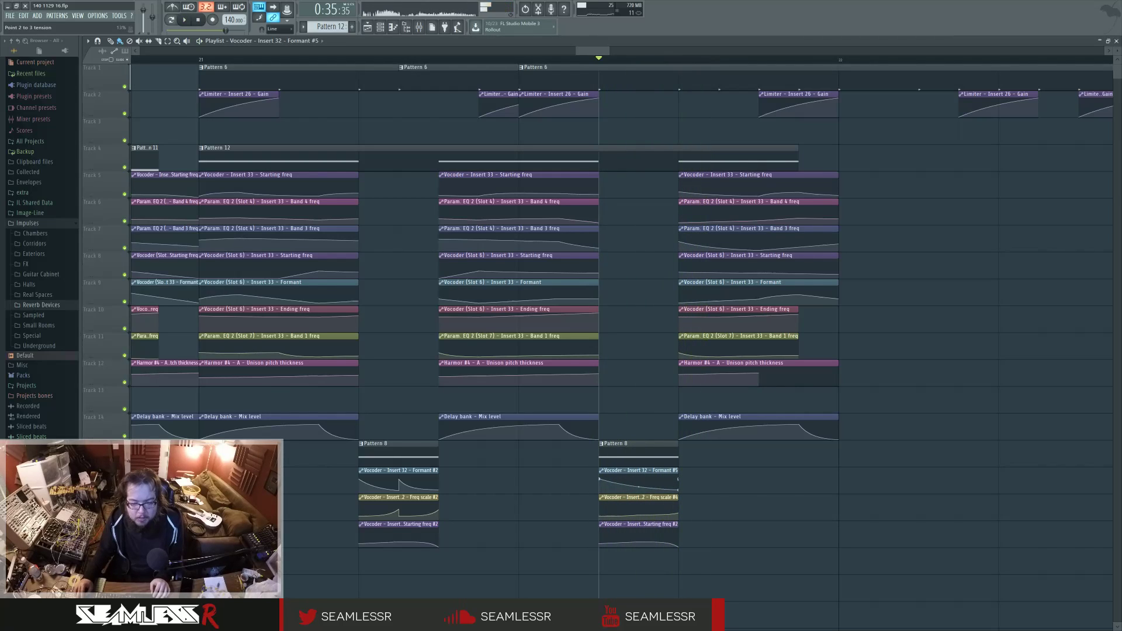
key(space)
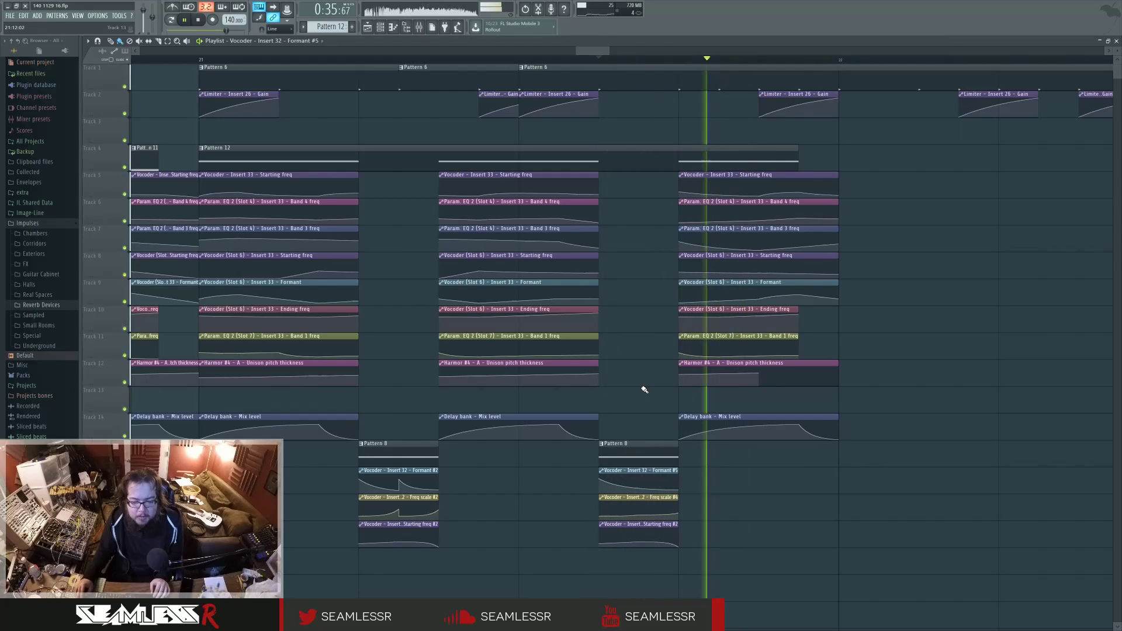
key(space)
Open the mixer and bring up Insert 32's Convolver and Fruity Vocoder windows.
scroll(633, 363, down, 2)
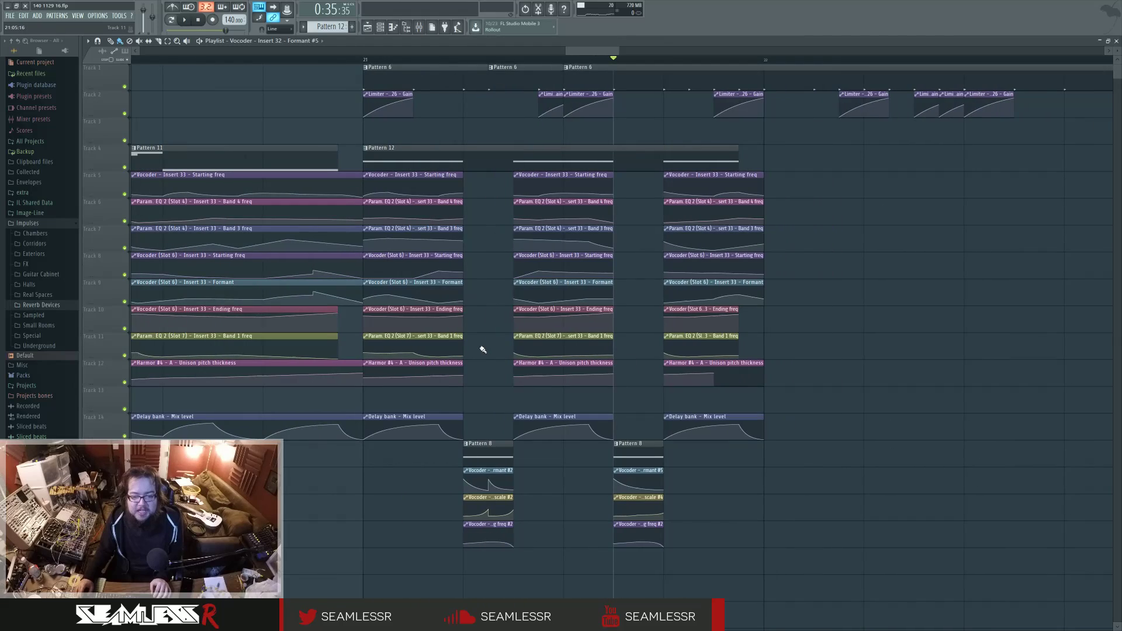
scroll(485, 348, left, 2)
click(419, 28)
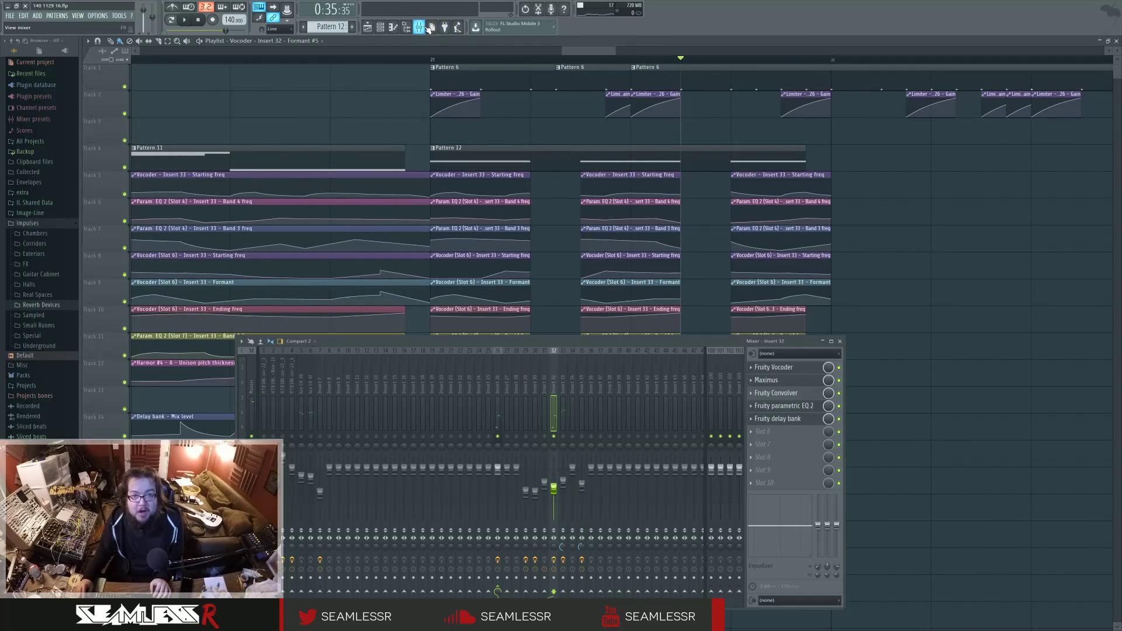
click(798, 391)
click(798, 368)
drag(433, 257, 526, 310)
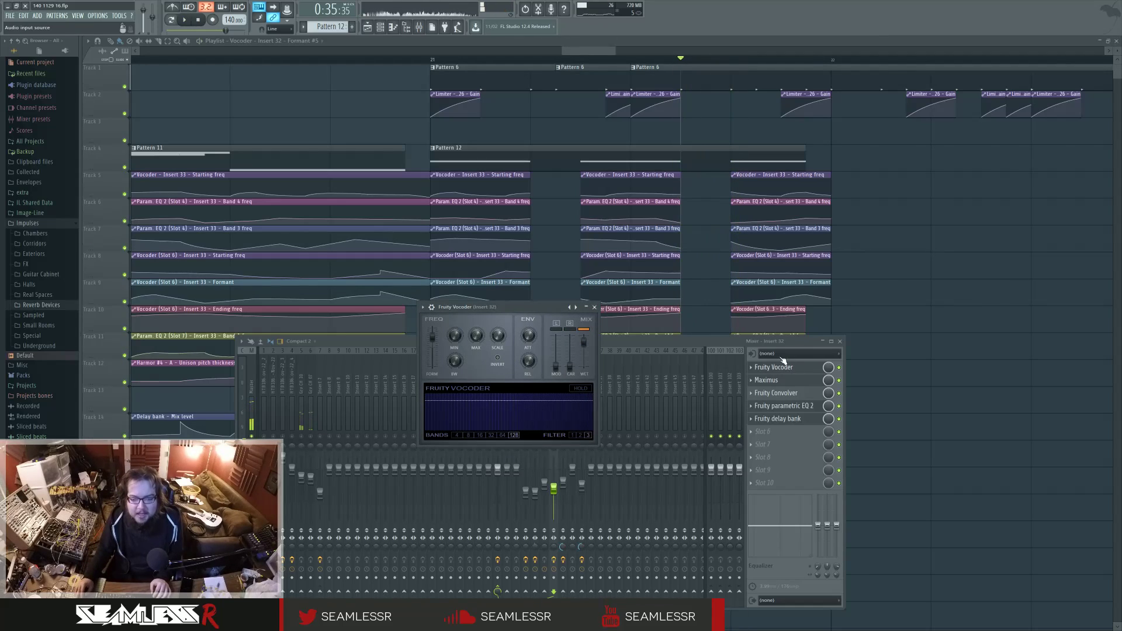
Load Fruity parametric EQ 2 into the slot after the vocoder, audition it, and return to the Playlist.
scroll(786, 422, up, 4)
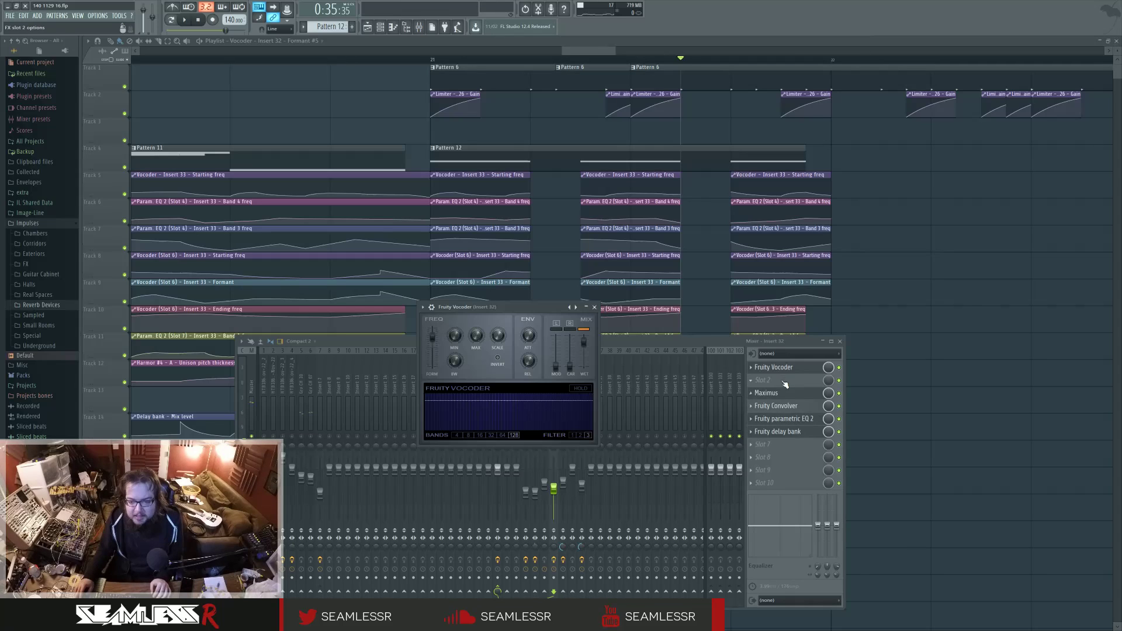
click(784, 381)
click(895, 386)
key(space)
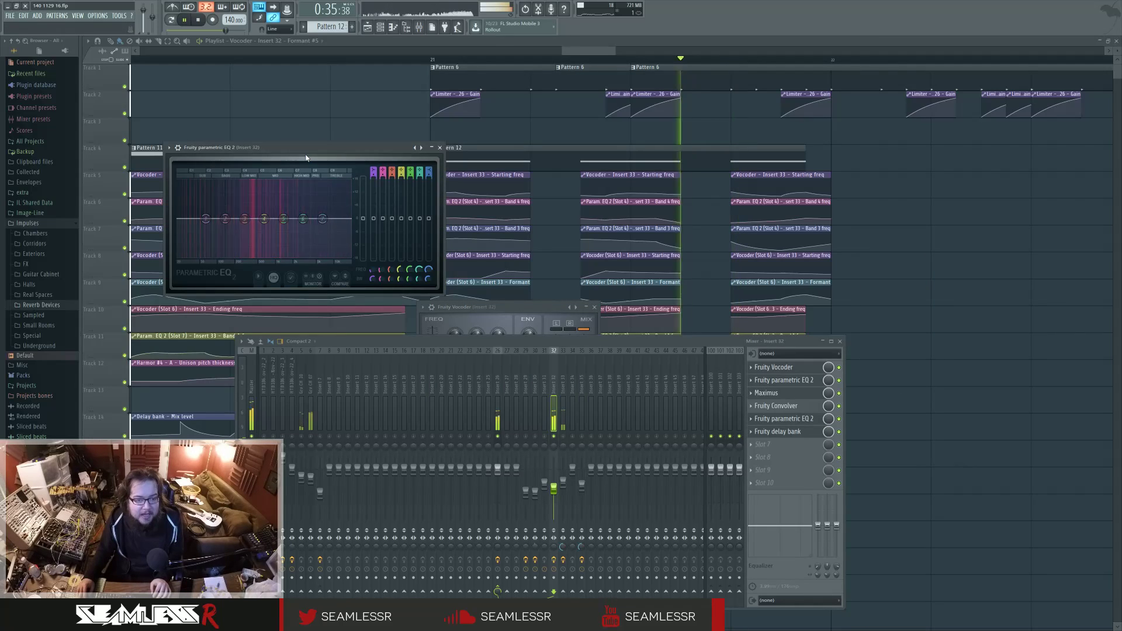
key(space)
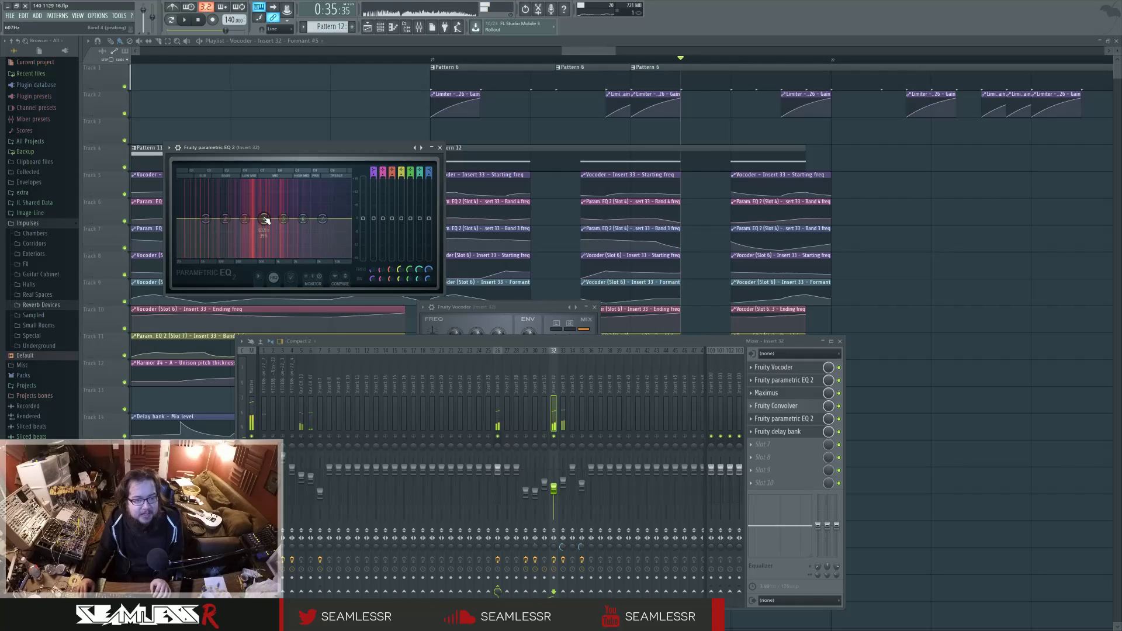
click(530, 59)
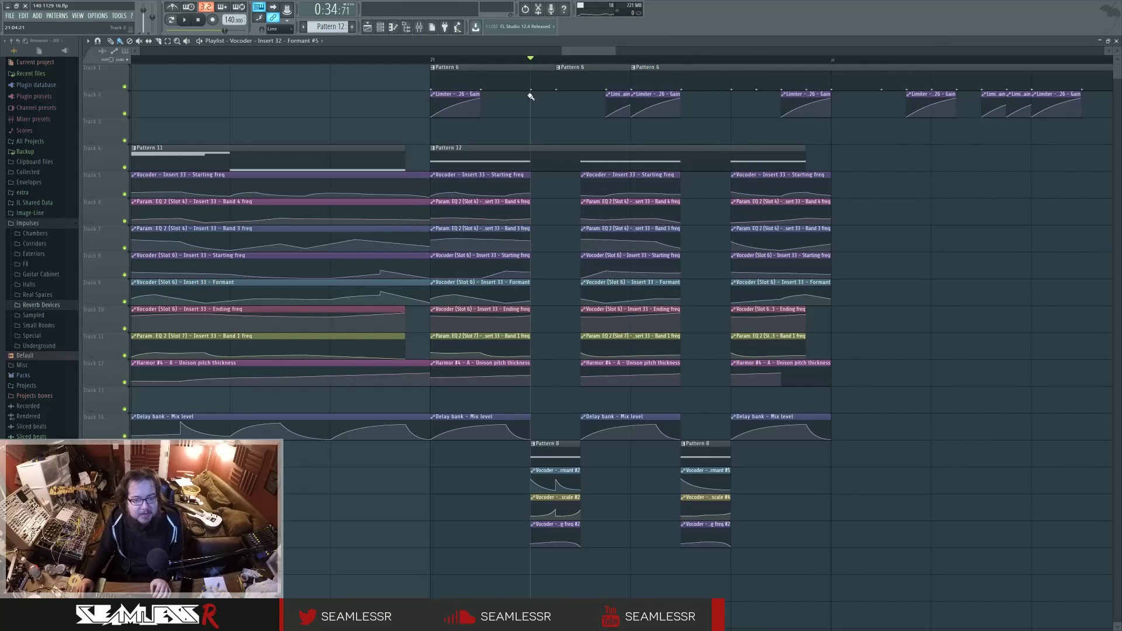
key(space)
key(space)
scroll(308, 119, down, 4)
scroll(362, 140, left, 5)
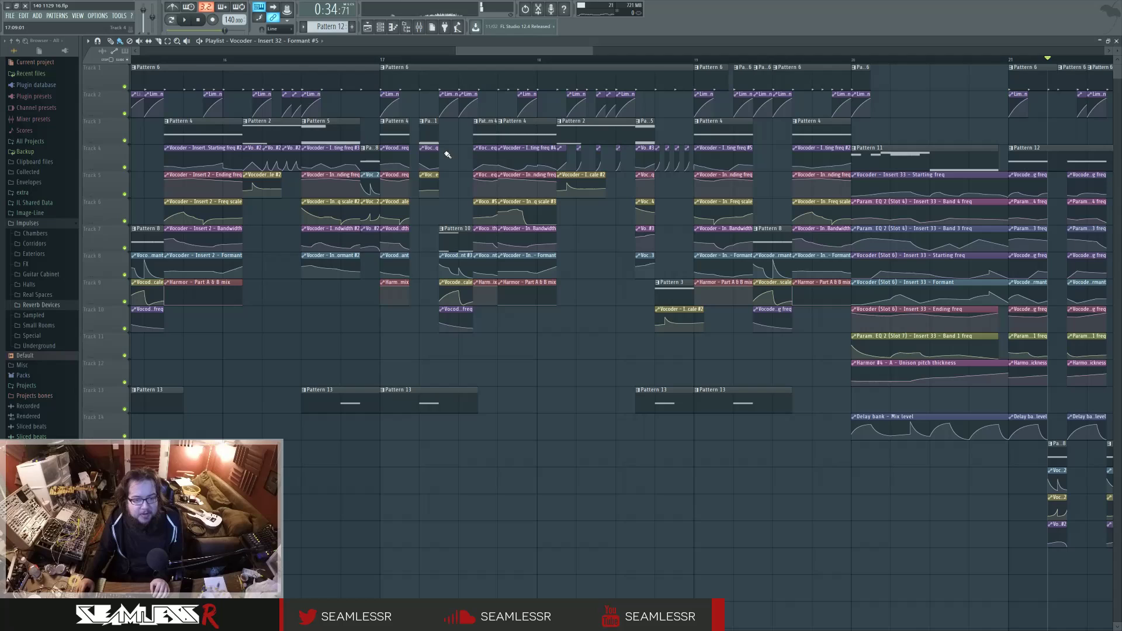
click(364, 59)
key(space)
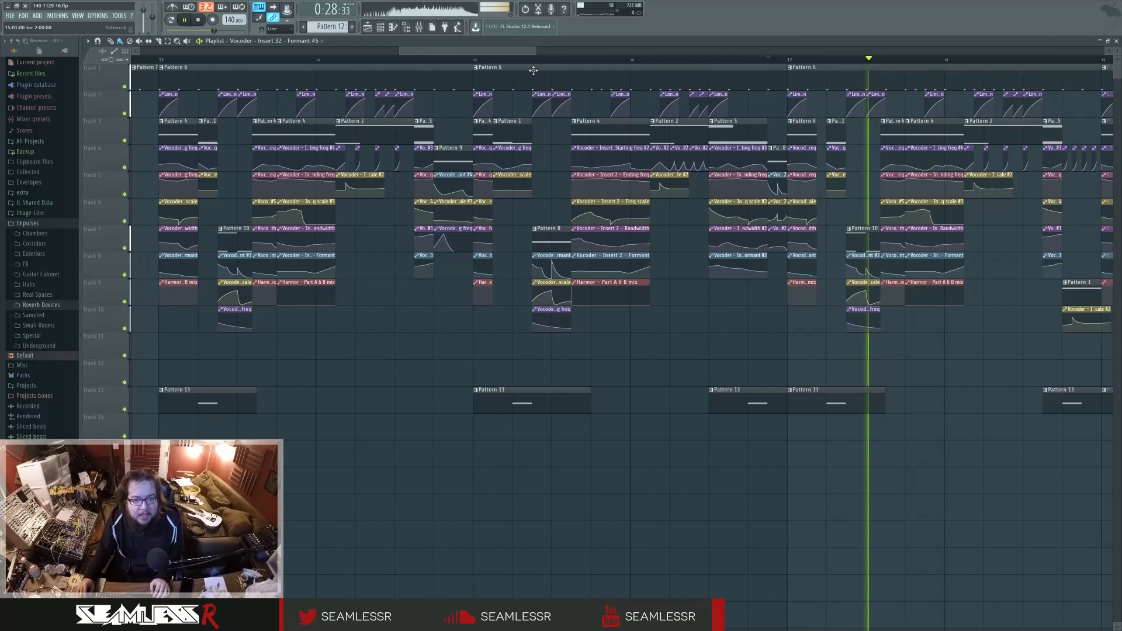
click(533, 60)
key(space)
key(space)
click(419, 27)
key(space)
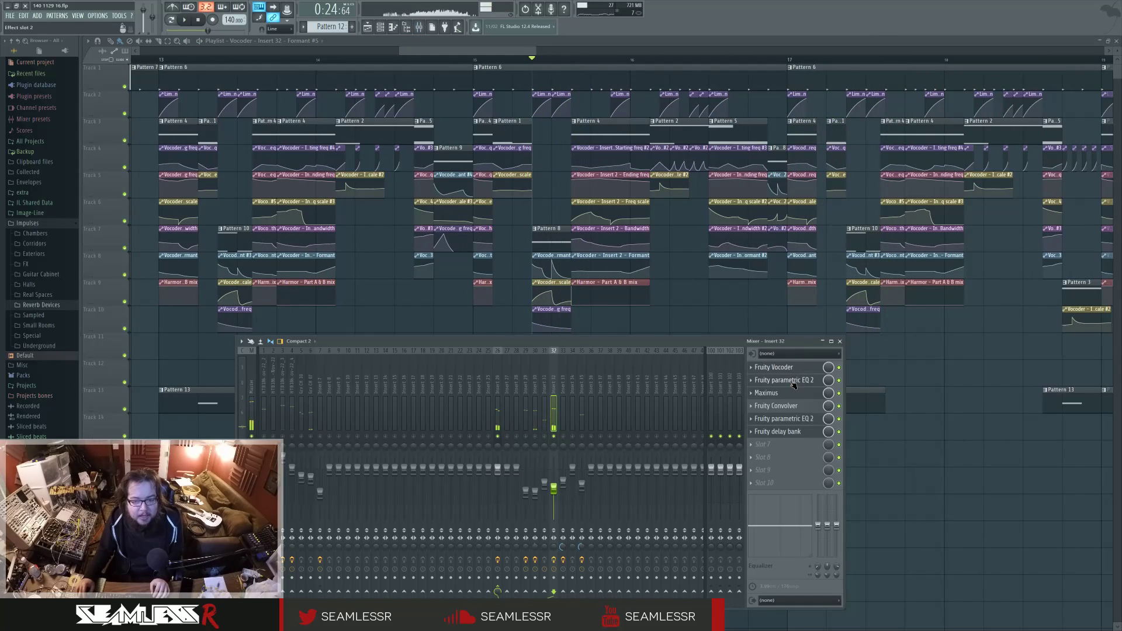
click(794, 380)
key(space)
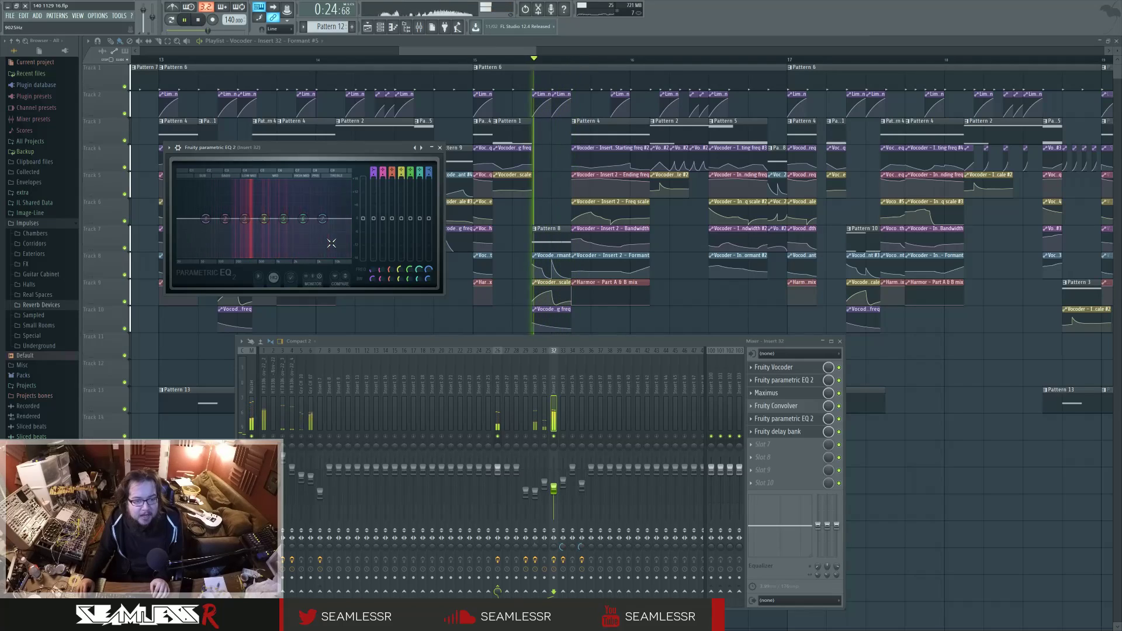
key(space)
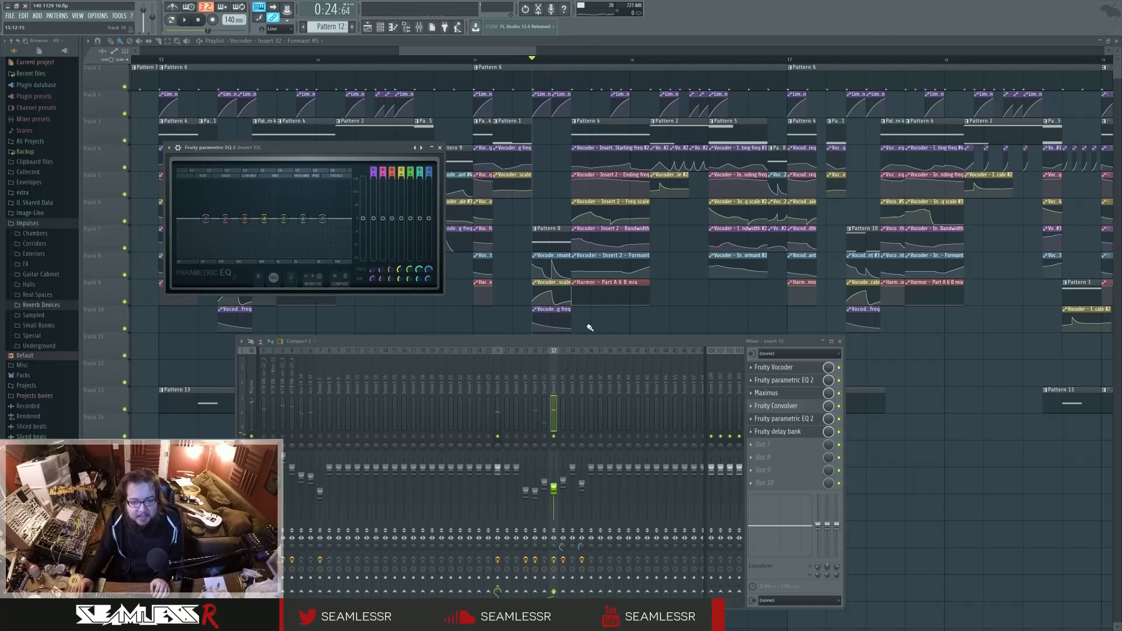
click(781, 391)
click(795, 431)
click(795, 420)
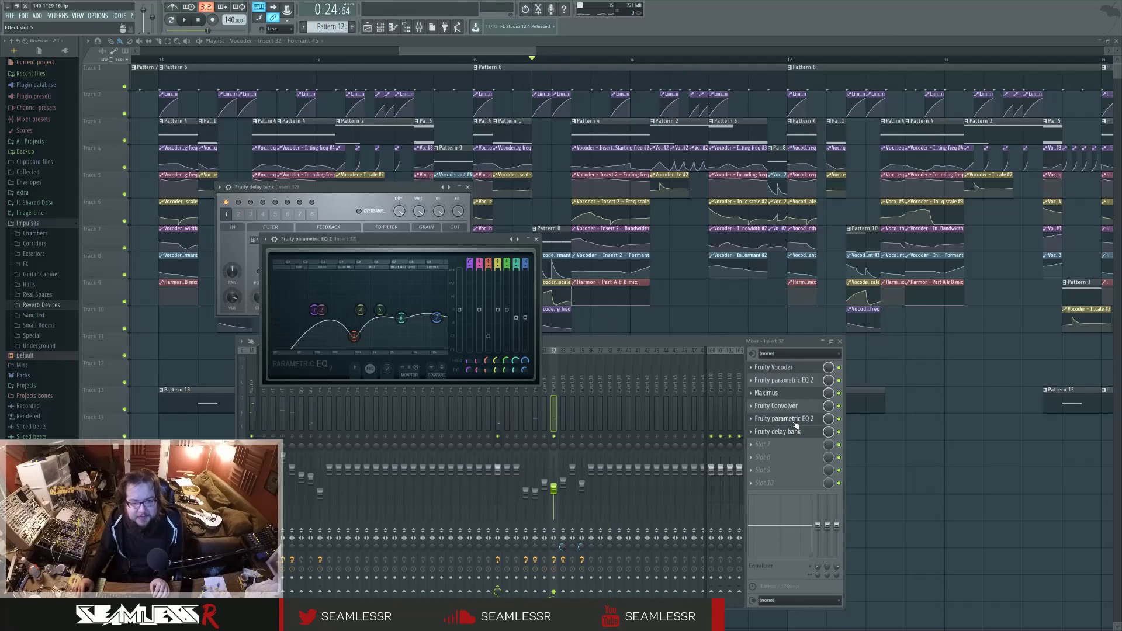
click(786, 395)
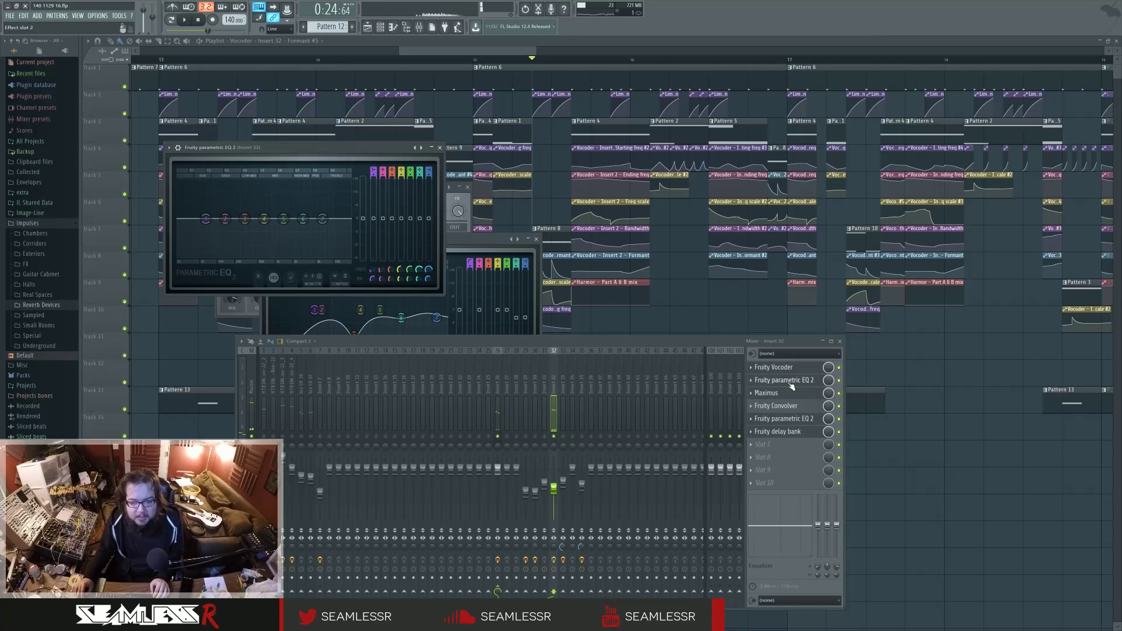
click(792, 384)
key(space)
key(space)
key(space)
key(space)
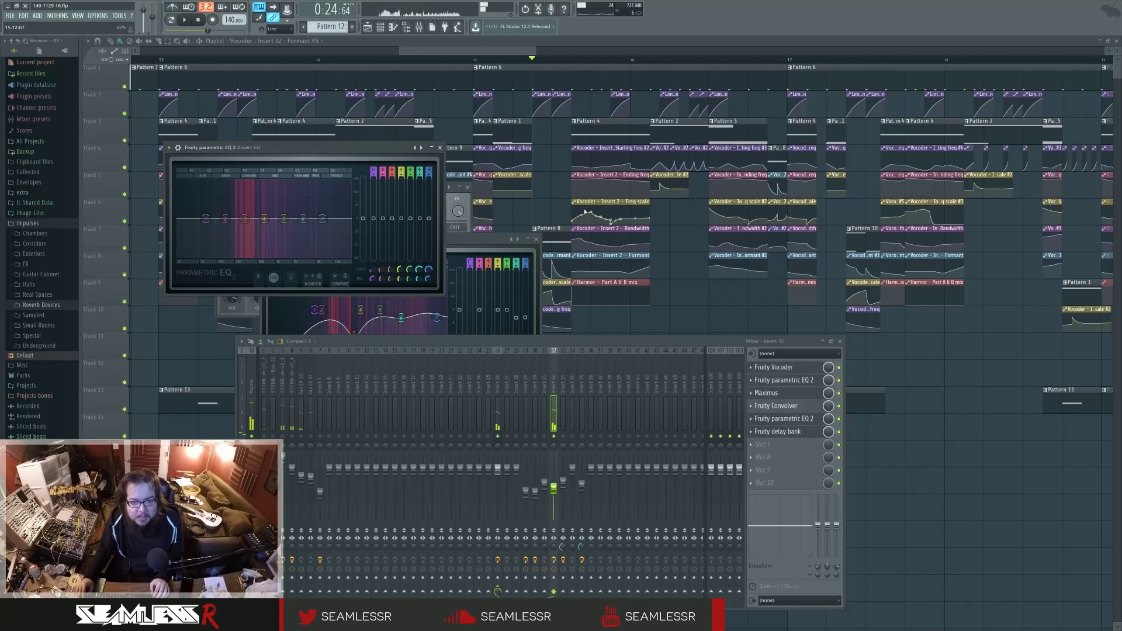
click(557, 244)
double_click(558, 244)
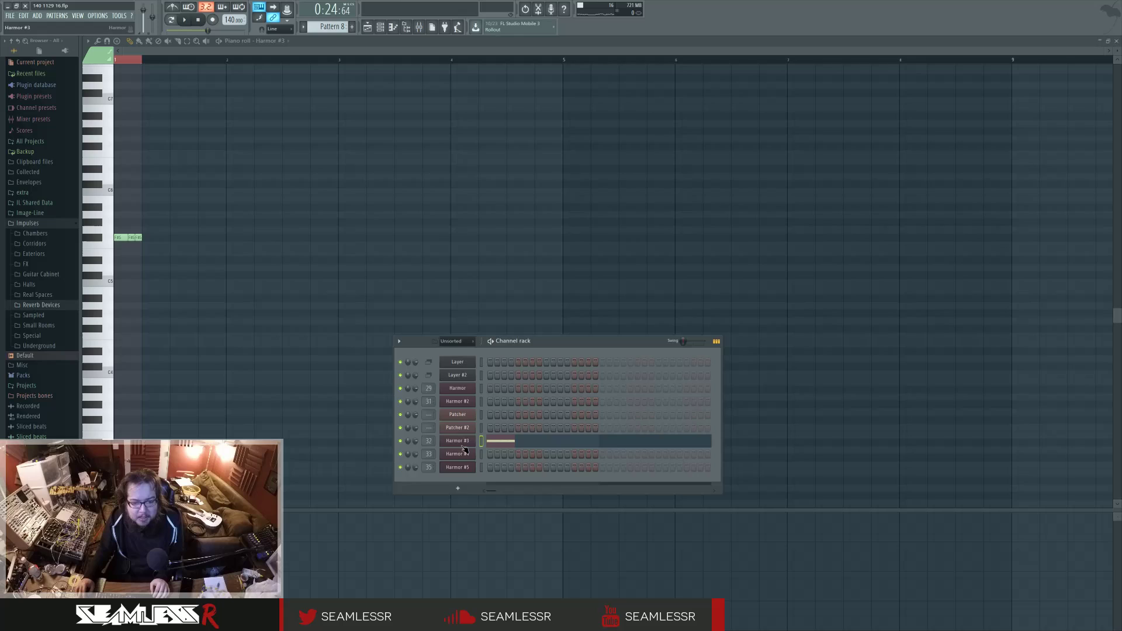
click(458, 442)
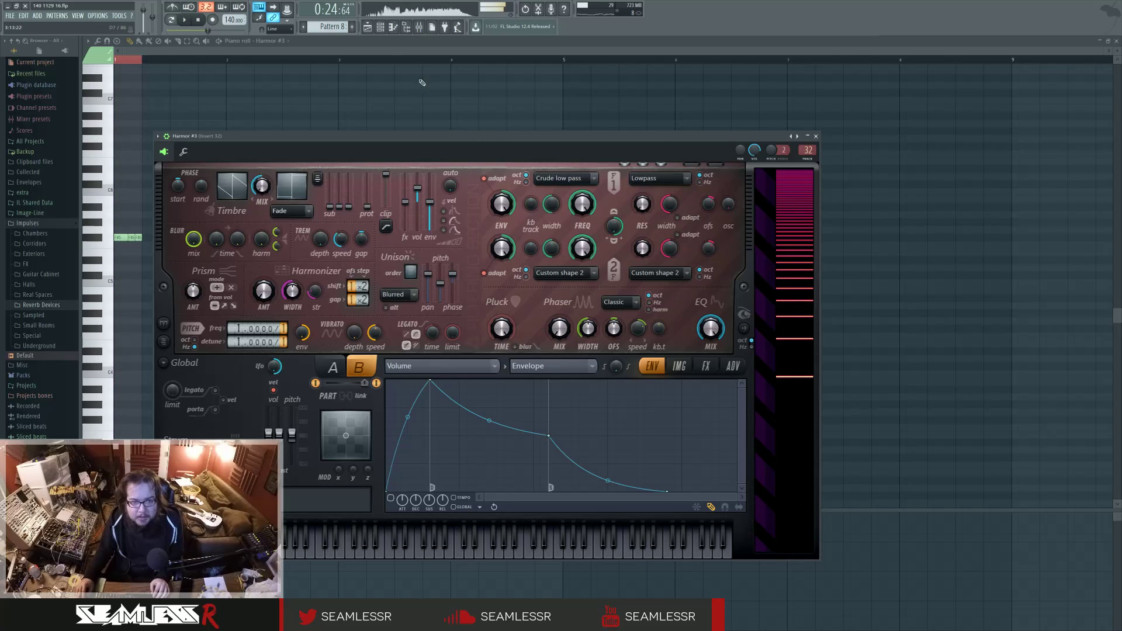
key(F12)
key(F9)
key(F9)
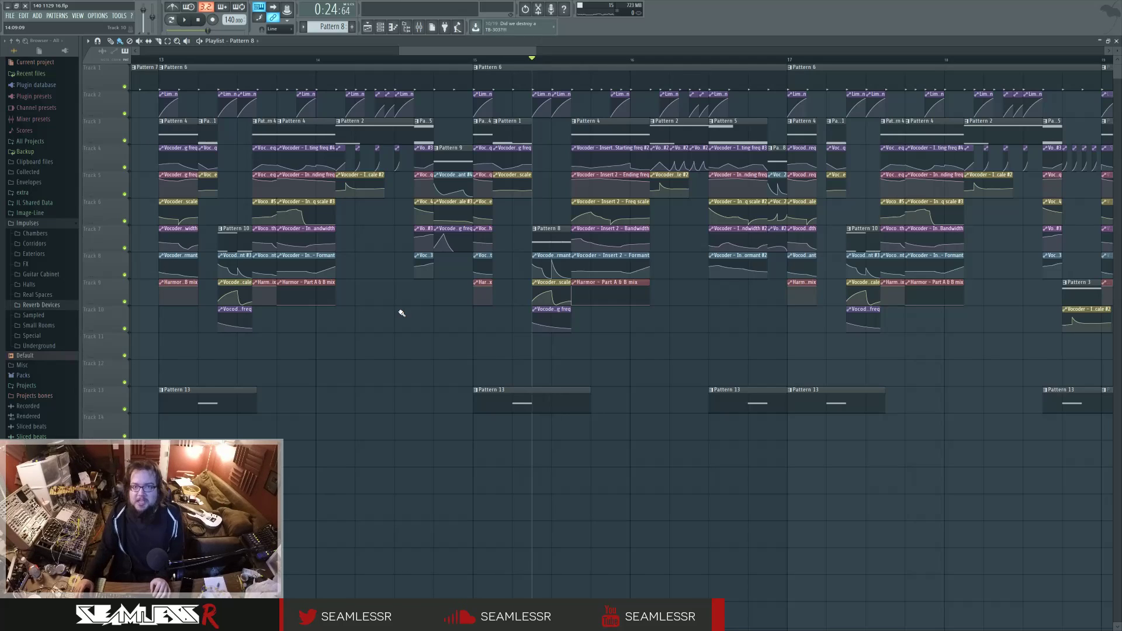
scroll(409, 330, down, 2)
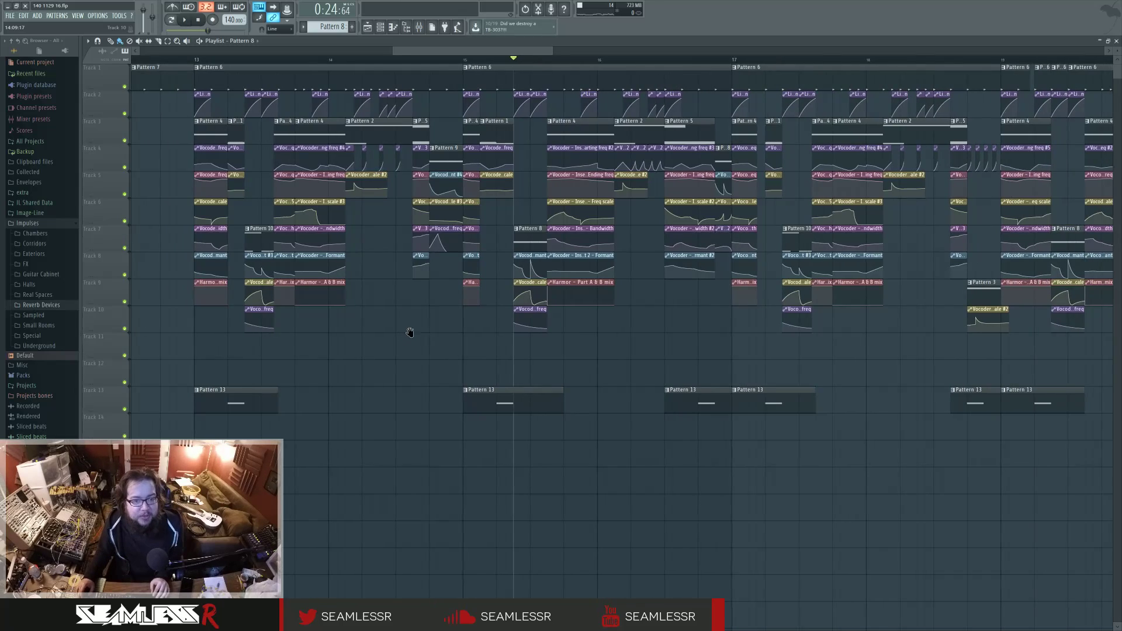
scroll(409, 330, left, 2)
click(360, 59)
click(368, 61)
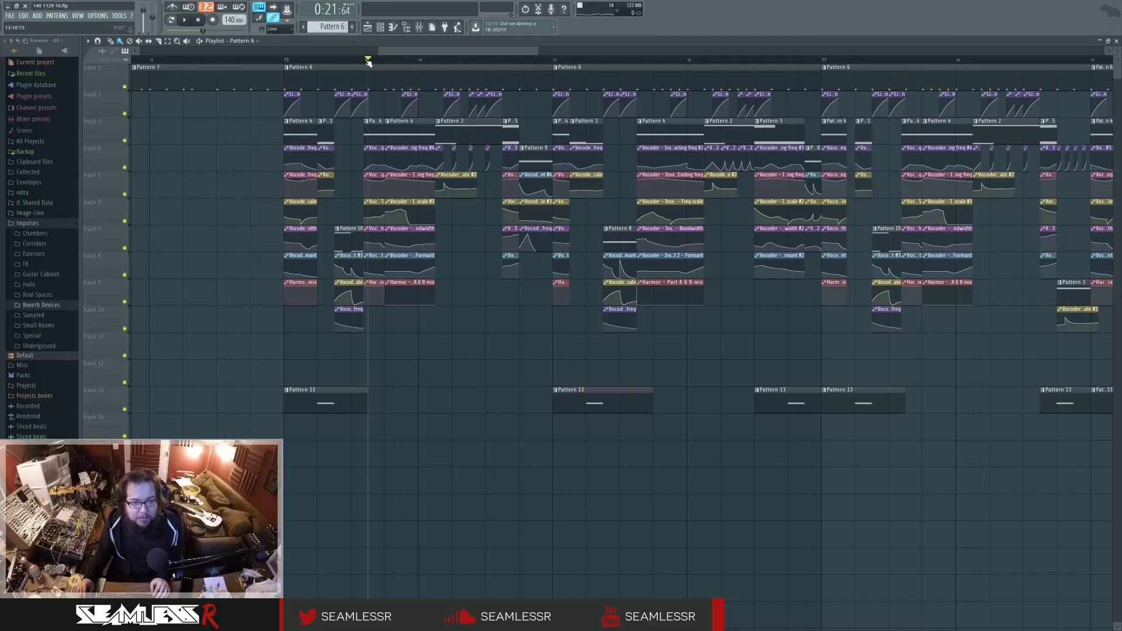
key(space)
key(F9)
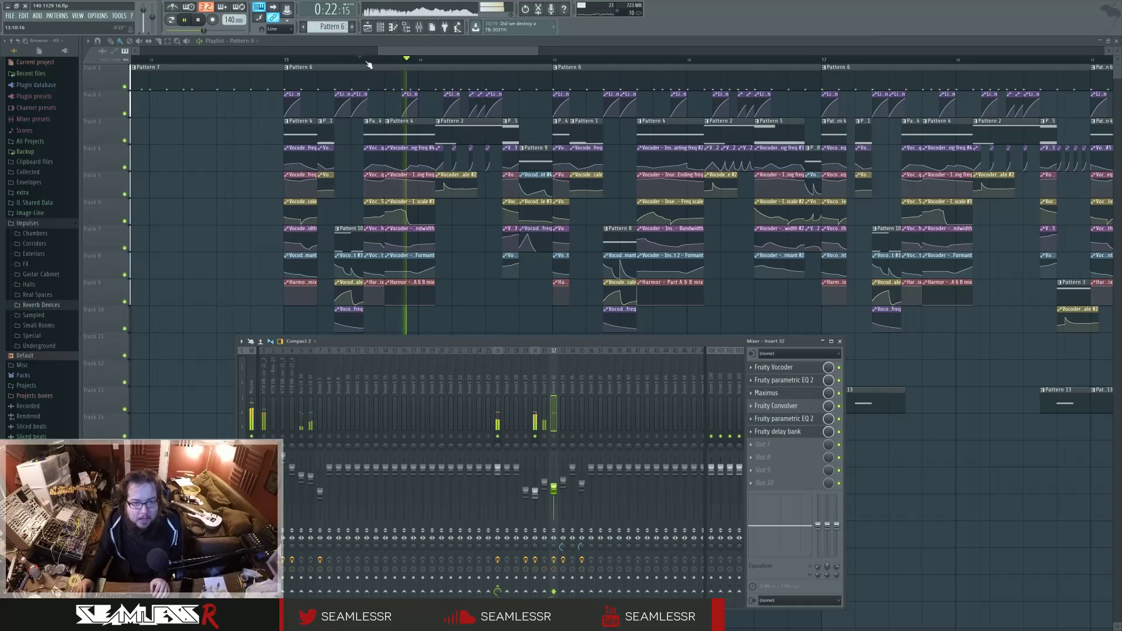
key(F9)
scroll(377, 65, up, 3)
key(space)
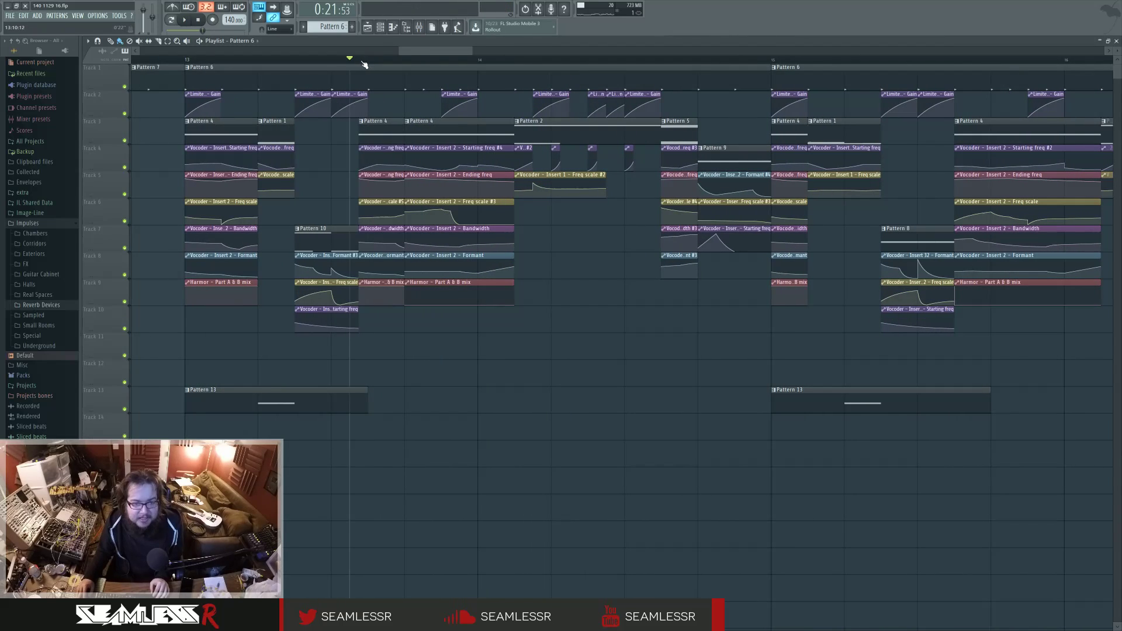
key(space)
key(F9)
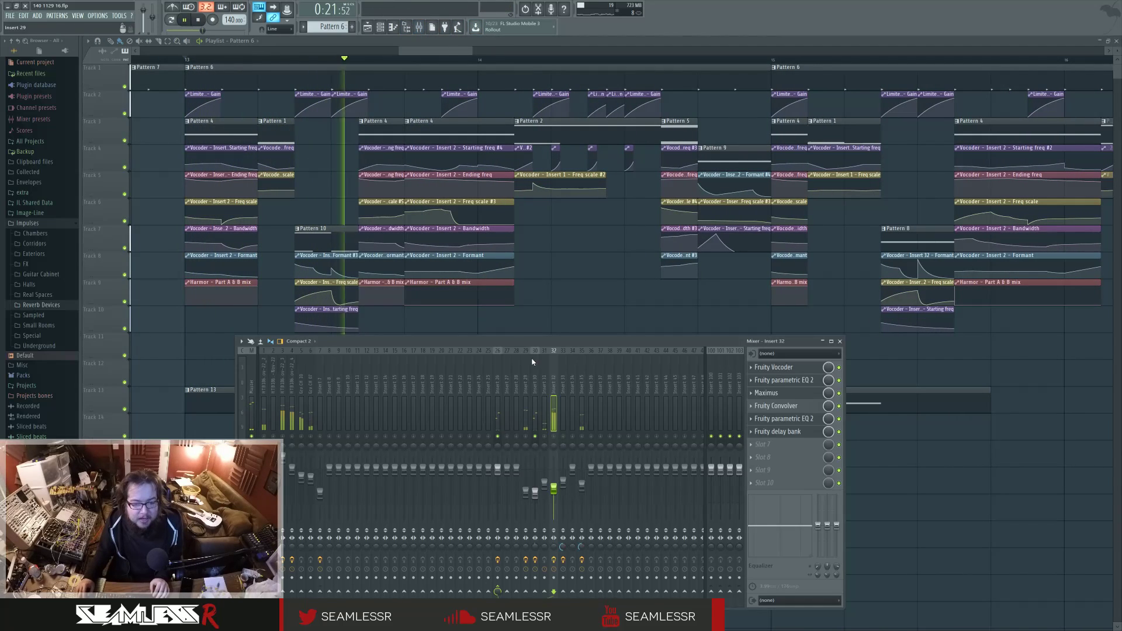
click(384, 30)
drag(620, 340, 488, 400)
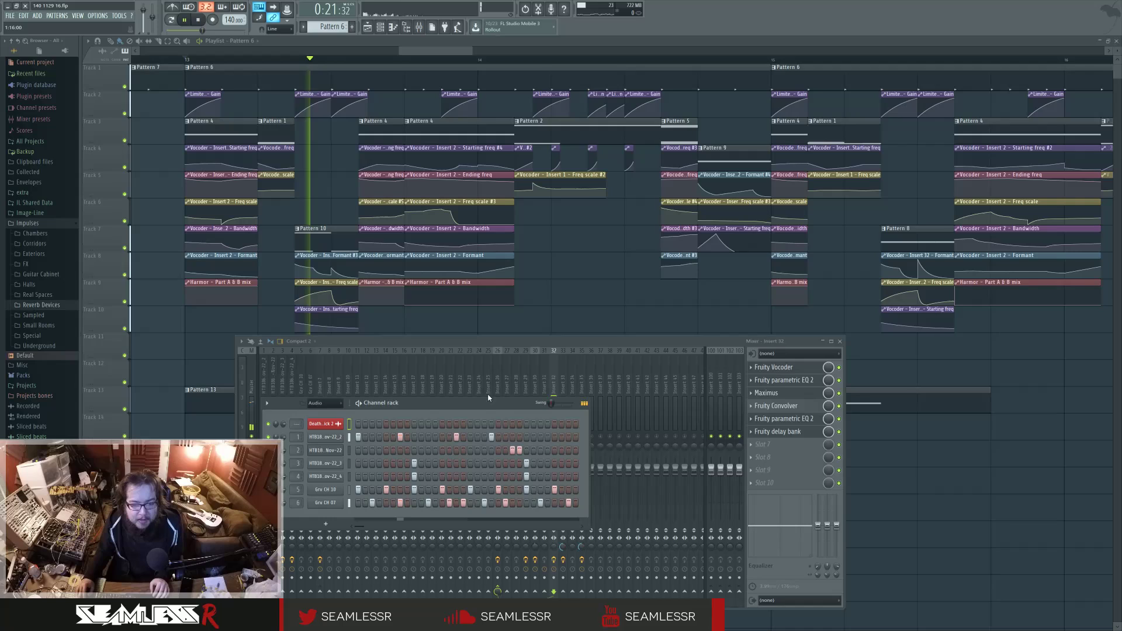
click(558, 343)
click(535, 374)
click(774, 367)
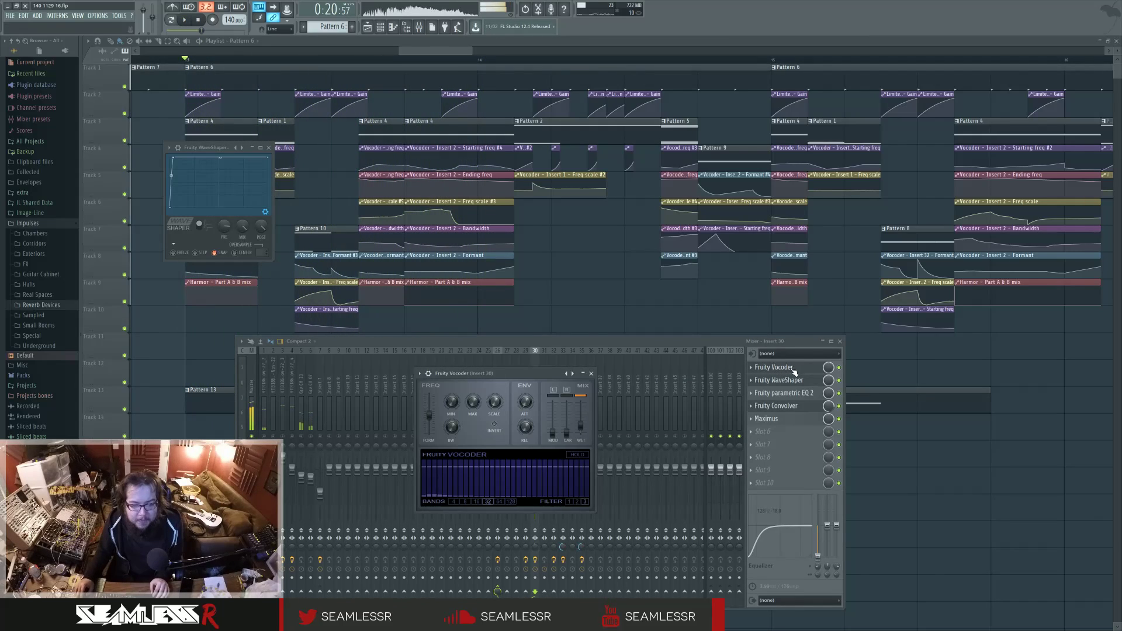
key(space)
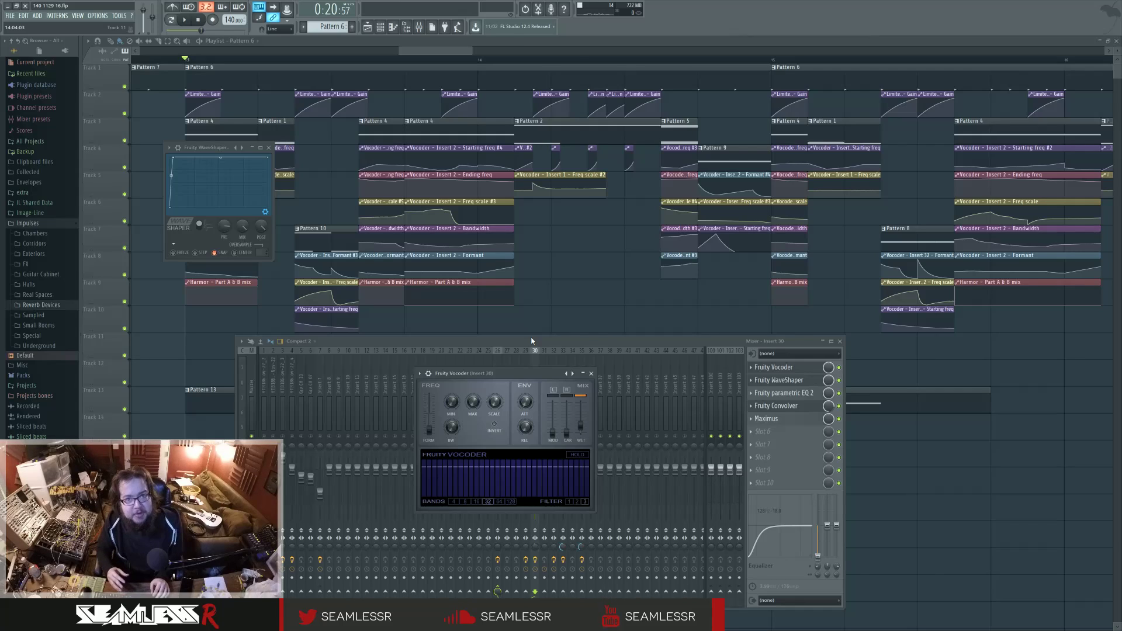
right_click(552, 285)
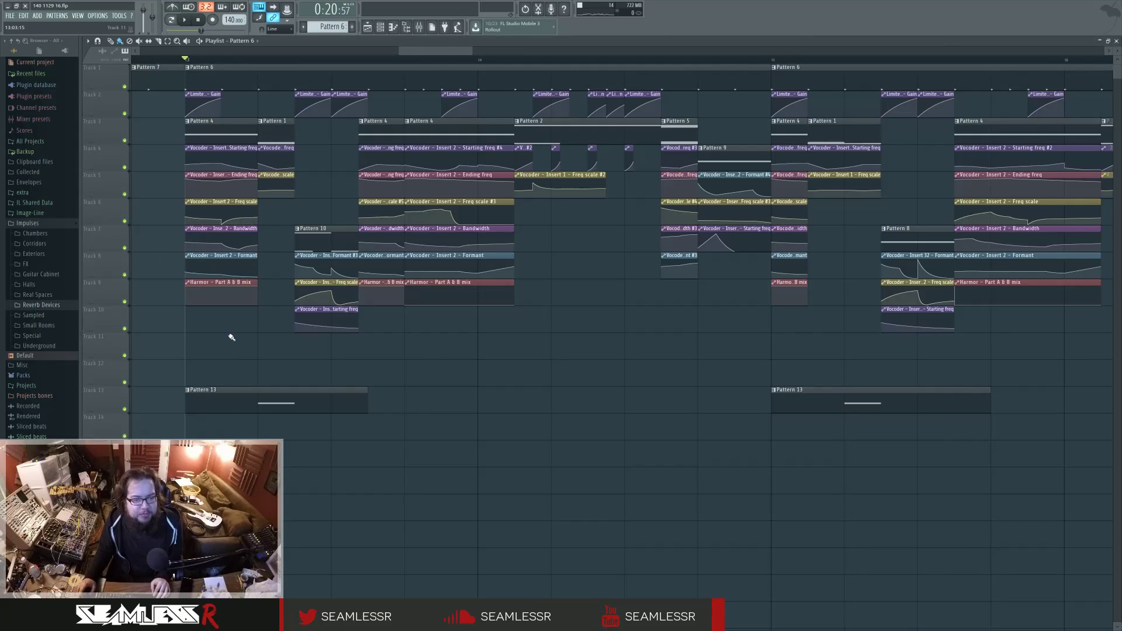
Audition the Harmor section from several song positions to find its start.
scroll(231, 336, up, 3)
scroll(335, 348, left, 2)
key(space)
key(space)
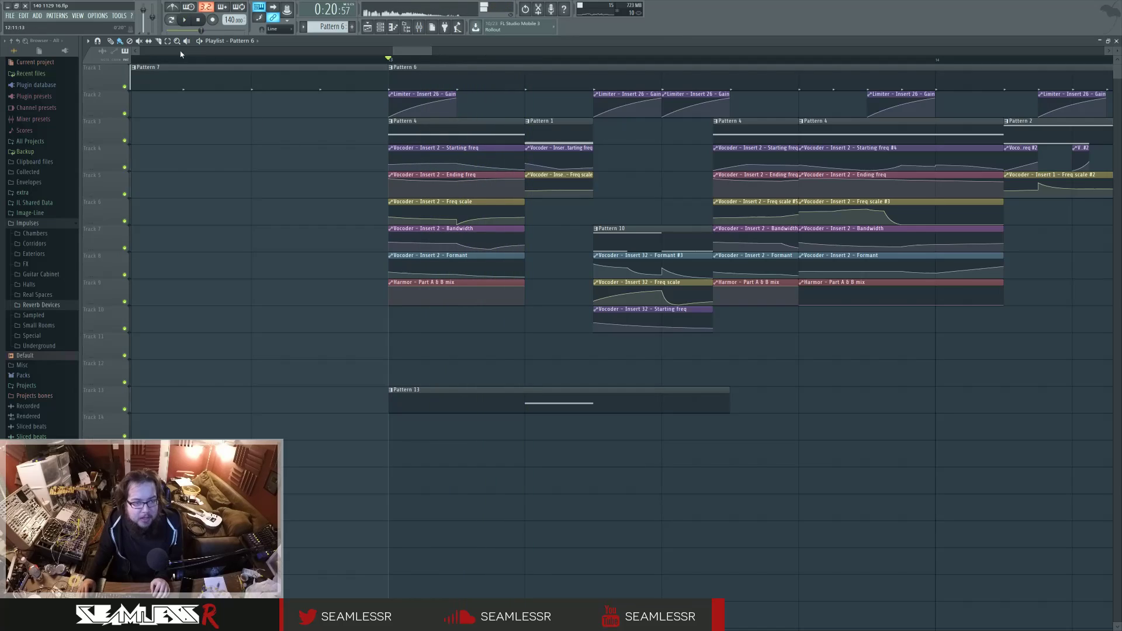
click(695, 60)
key(space)
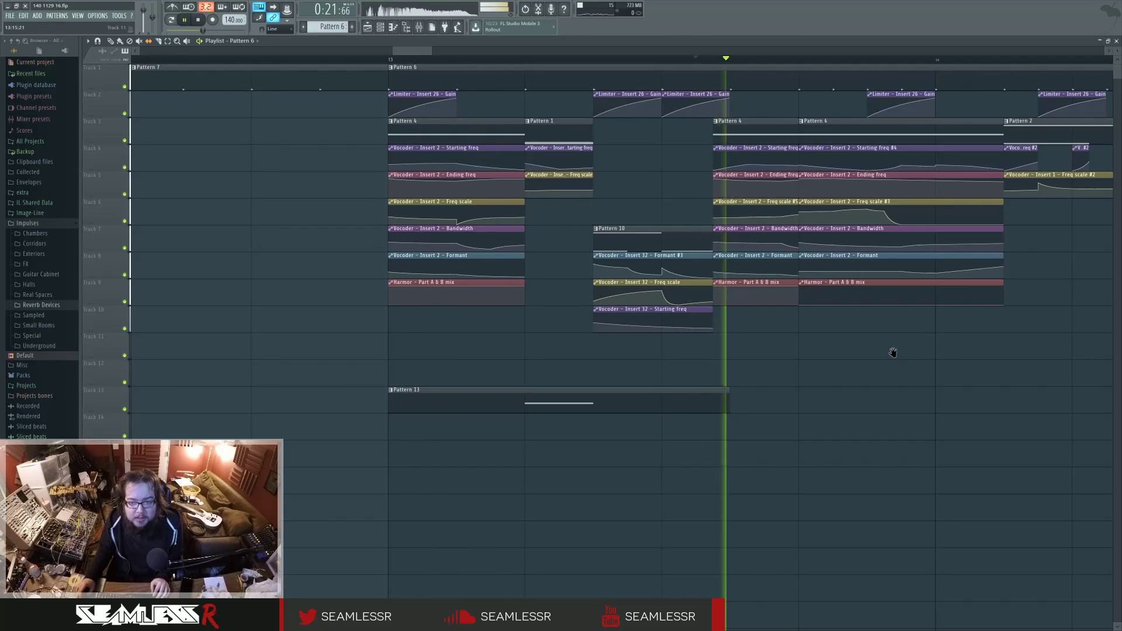
scroll(894, 351, right, 3)
key(space)
click(501, 60)
key(space)
key(space)
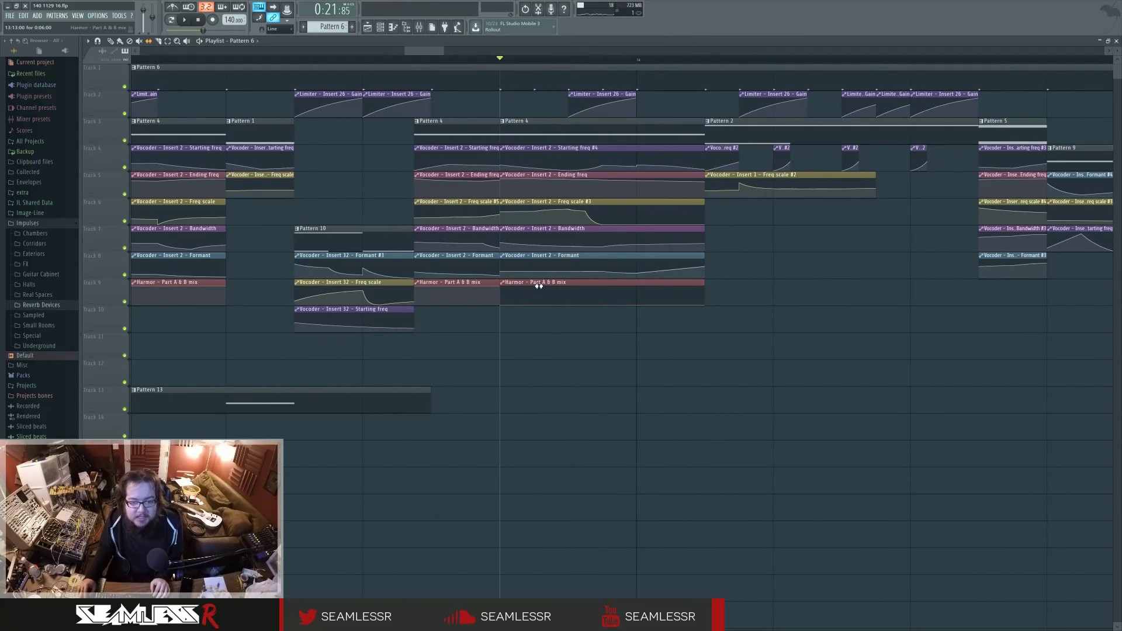
click(540, 283)
click(430, 67)
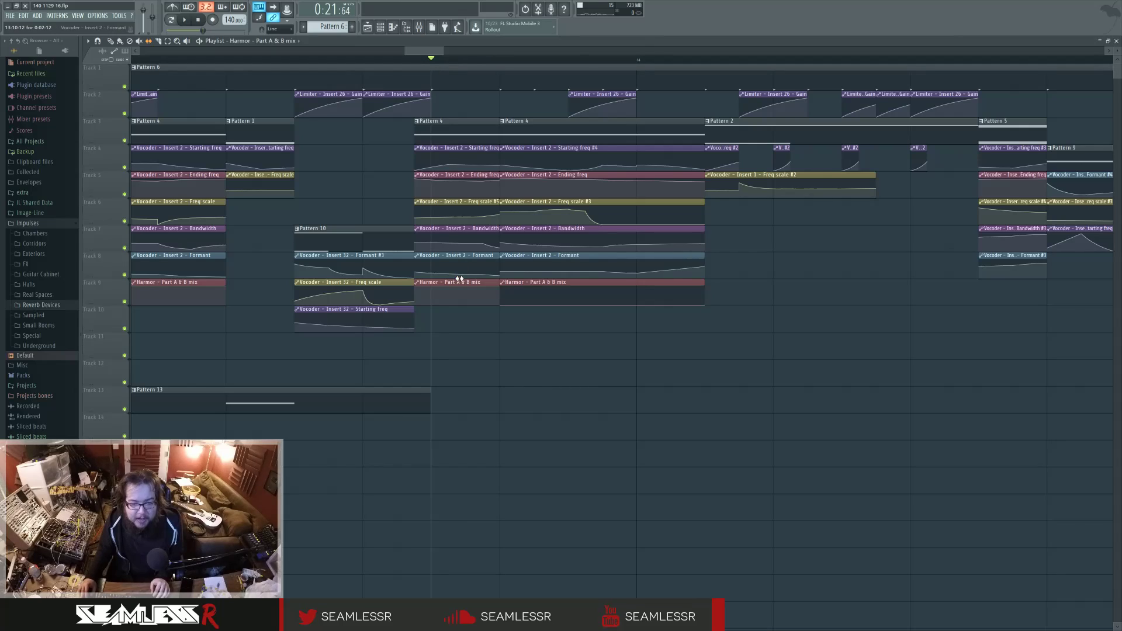
key(space)
key(space)
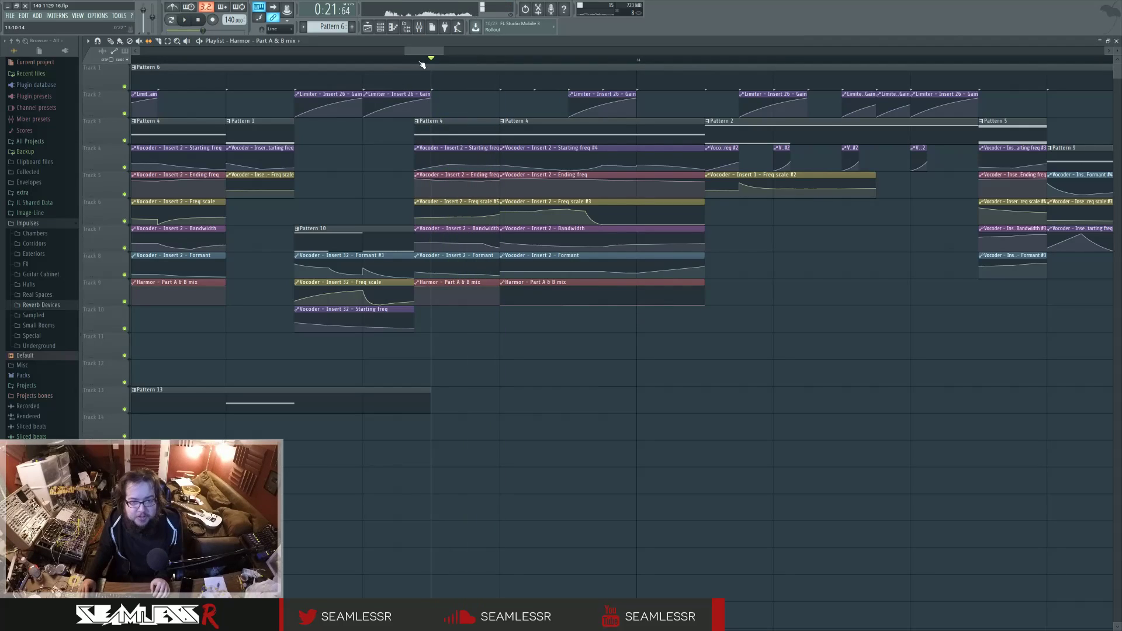
click(398, 60)
key(space)
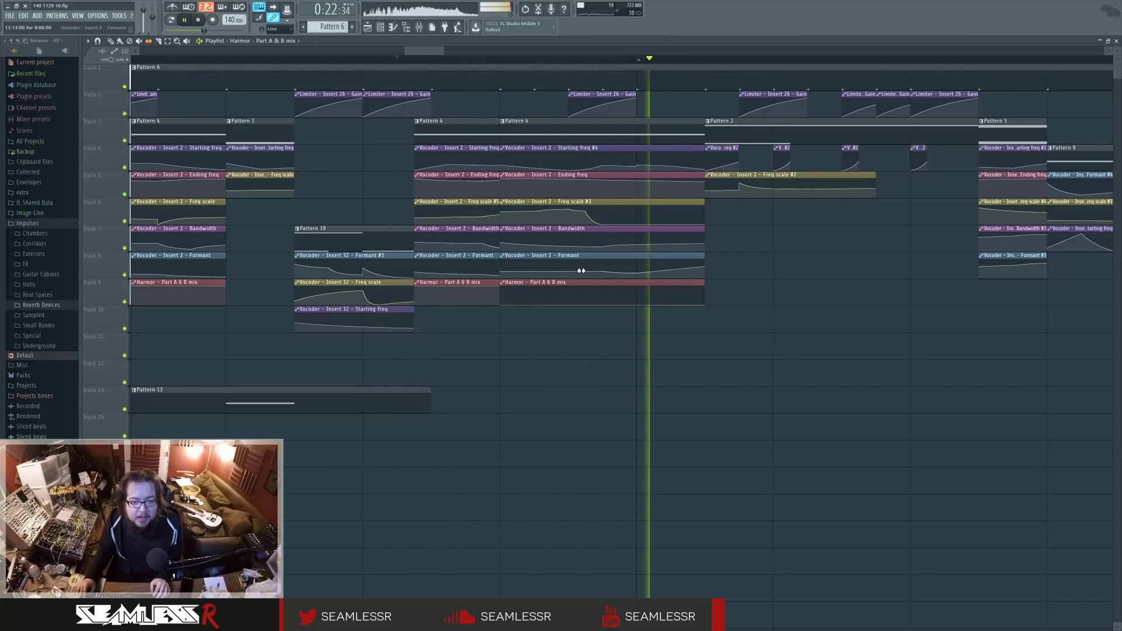
Flatten the Starting freq curve, shift Bandwidth earlier and Freq scale #3 later, replaying the result.
key(space)
key(space)
key(space)
key(space)
key(space)
key(space)
mouse_move(457, 165)
mouse_down()
mouse_move(450, 188)
mouse_move(468, 189)
mouse_up()
key(space)
key(space)
key(space)
key(space)
key(space)
key(space)
key(space)
key(space)
key(space)
key(space)
key(space)
key(space)
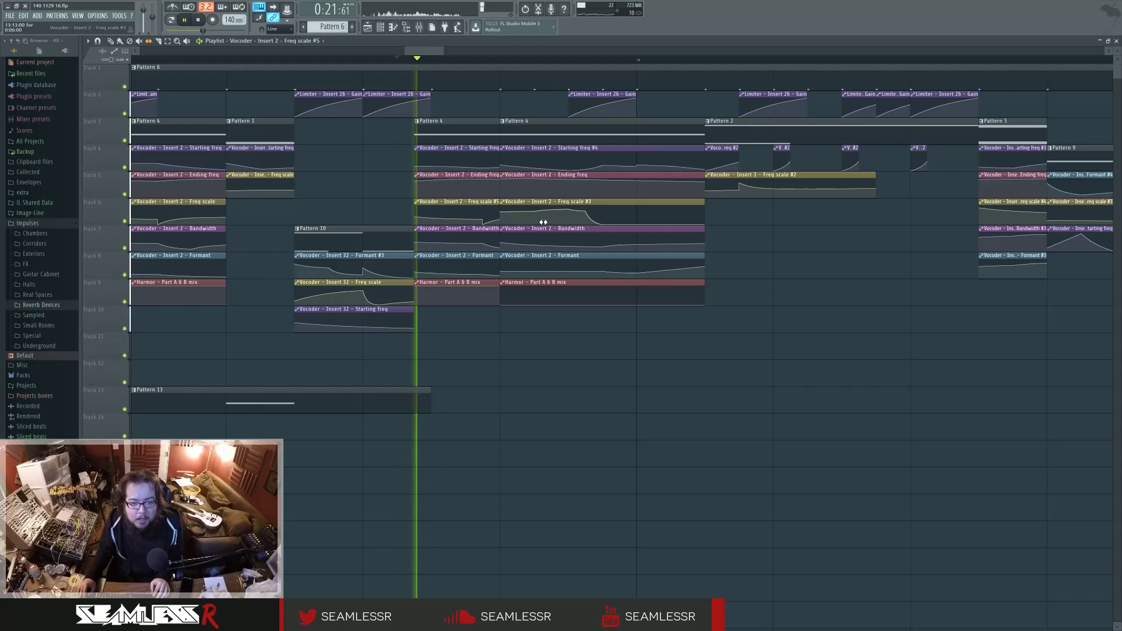
drag(485, 241, 383, 241)
key(space)
key(space)
drag(519, 220, 618, 216)
key(space)
key(space)
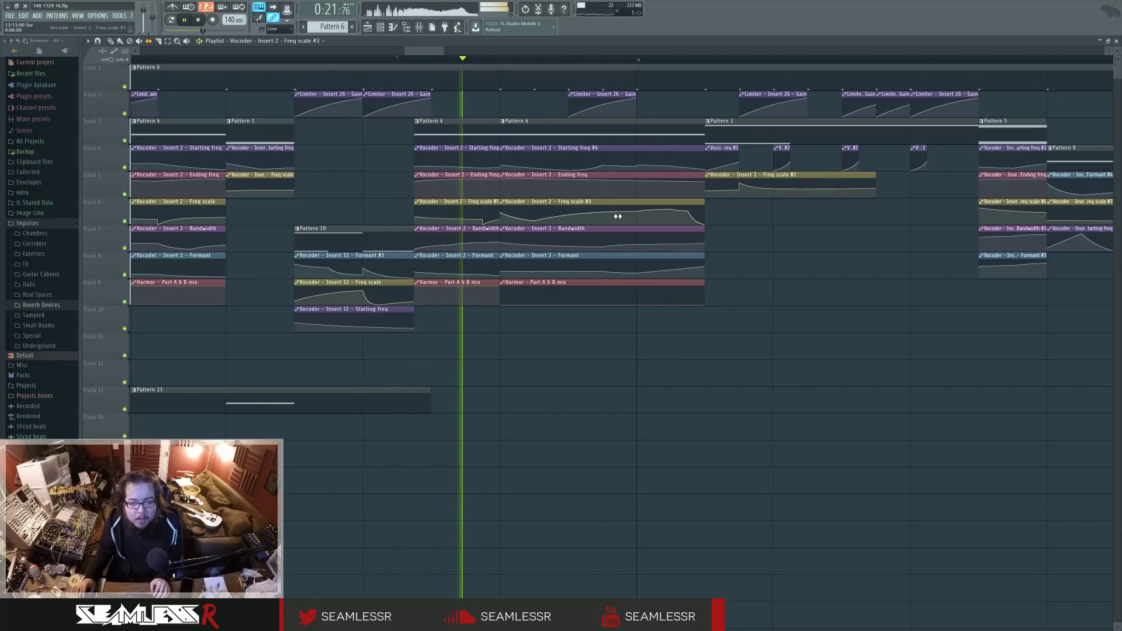
key(space)
key(space)
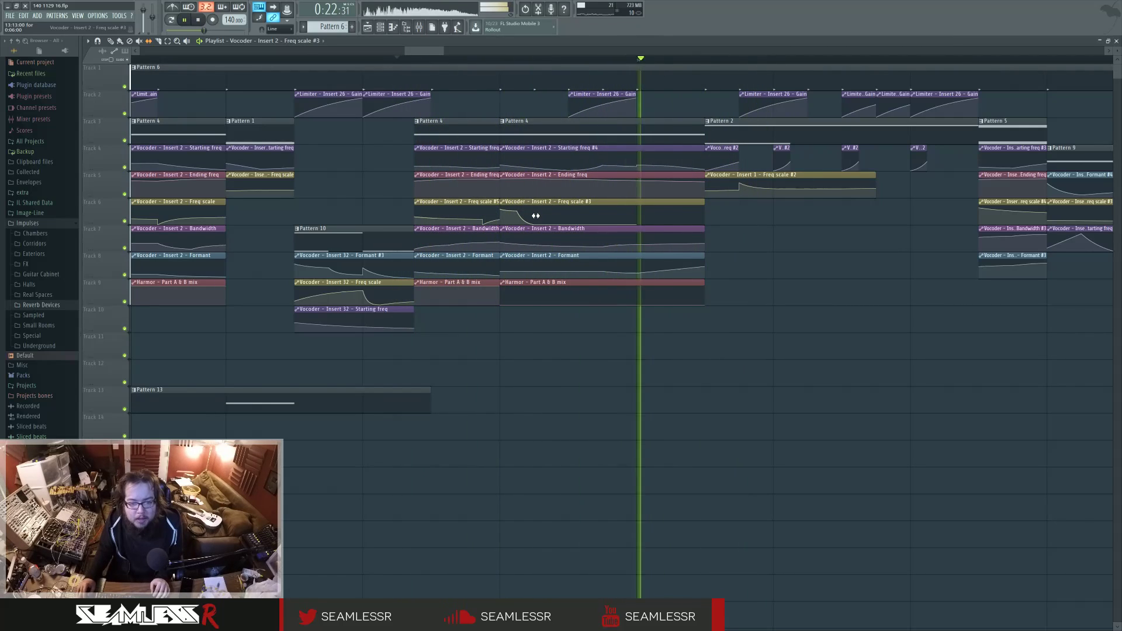
key(space)
key(space)
key(space)
key(space)
key(space)
key(space)
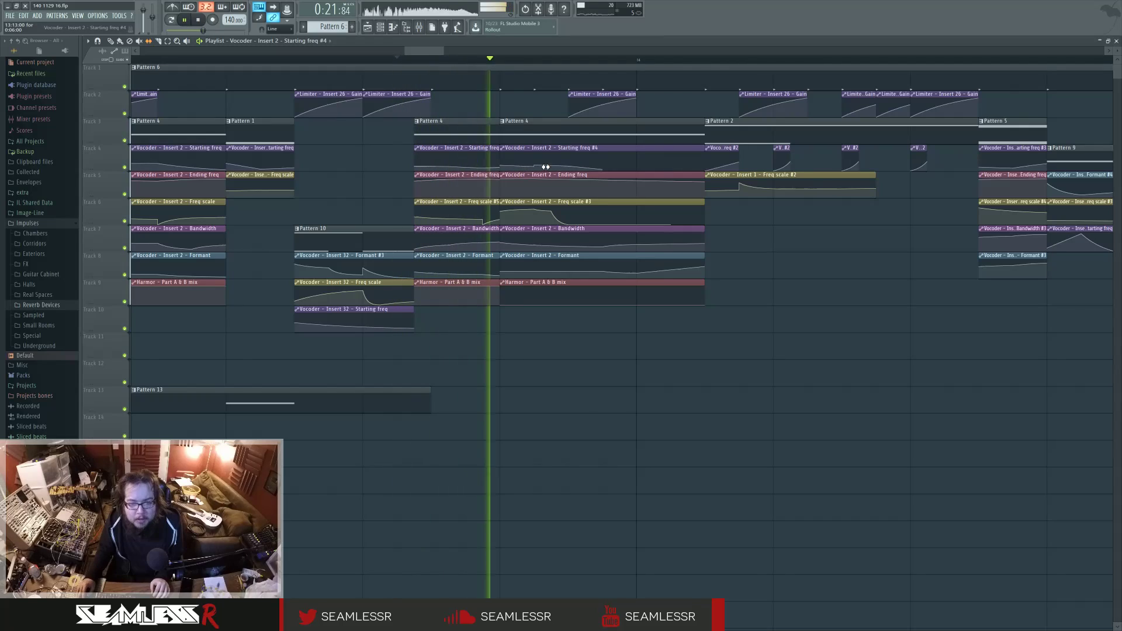
key(space)
key(space)
key(space)
key(space)
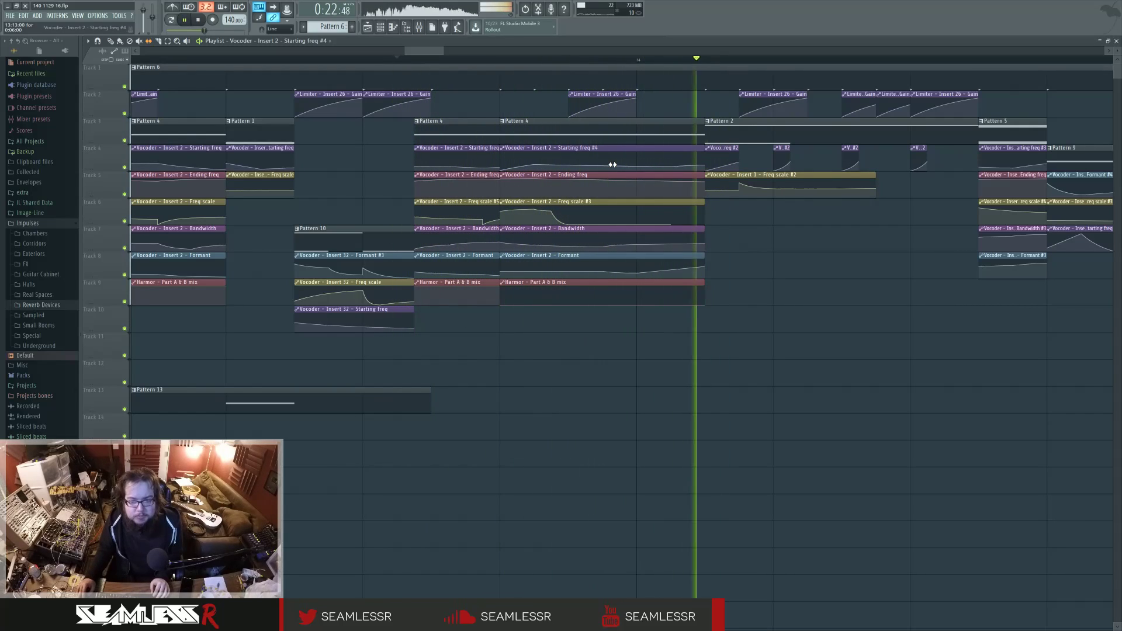
key(space)
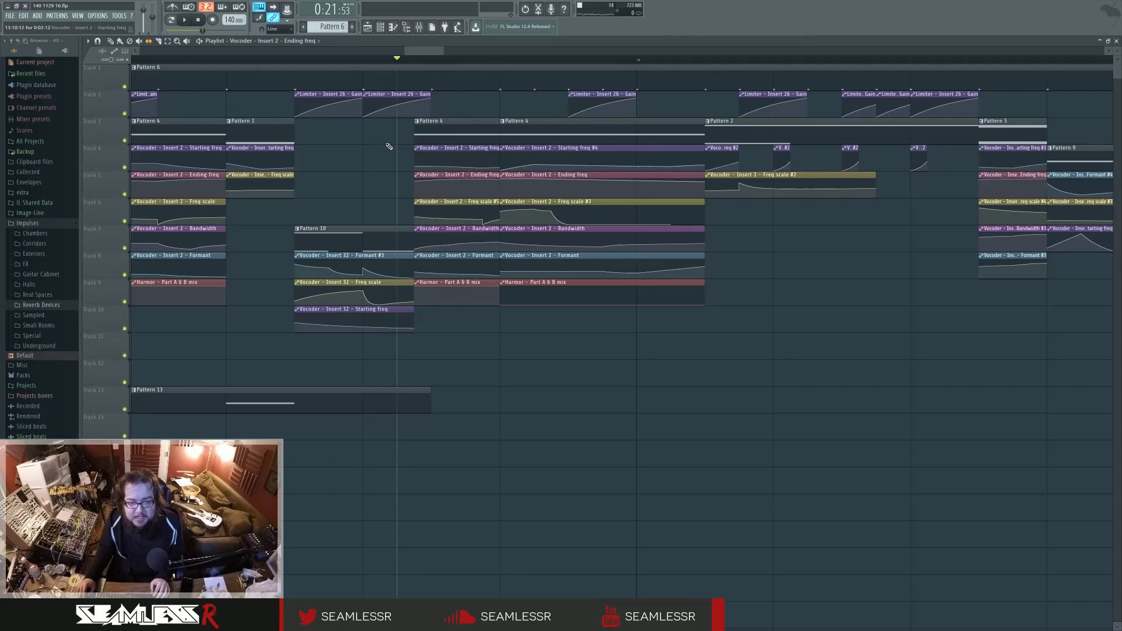
Add a point to the Ending freq curve and raise it to flatten the curve.
right_click(568, 183)
drag(568, 183, 570, 191)
key(space)
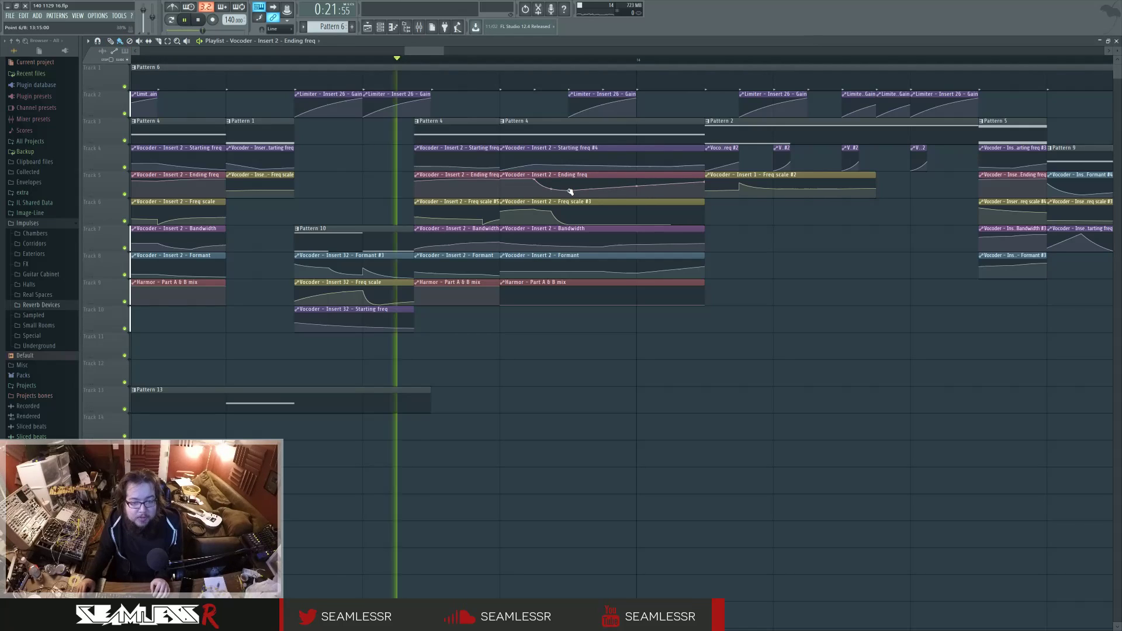
key(space)
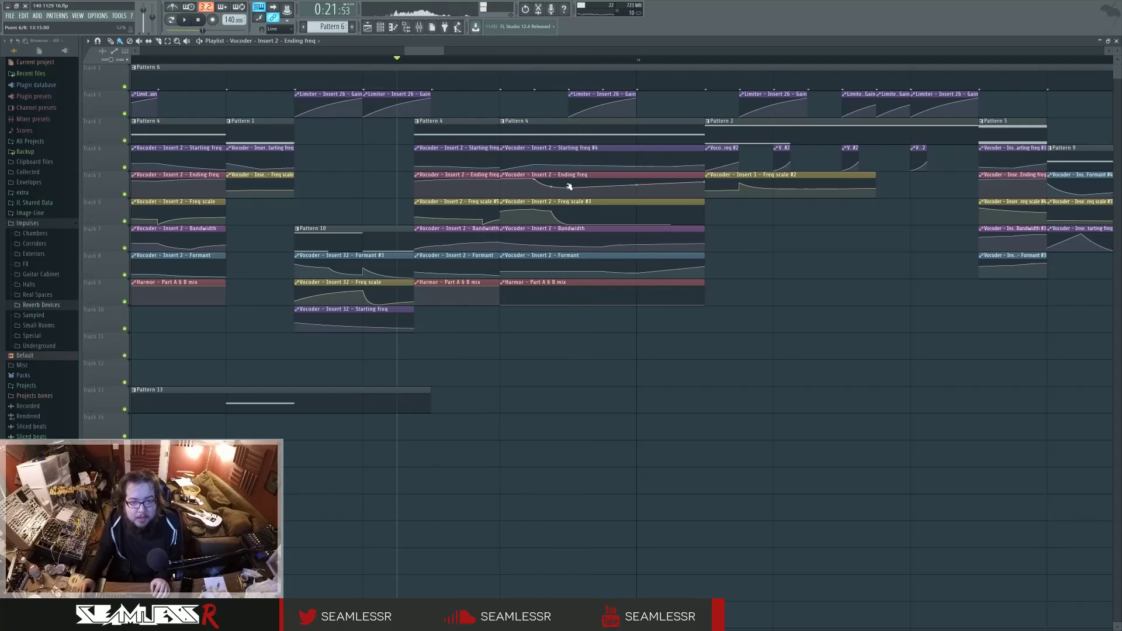
key(space)
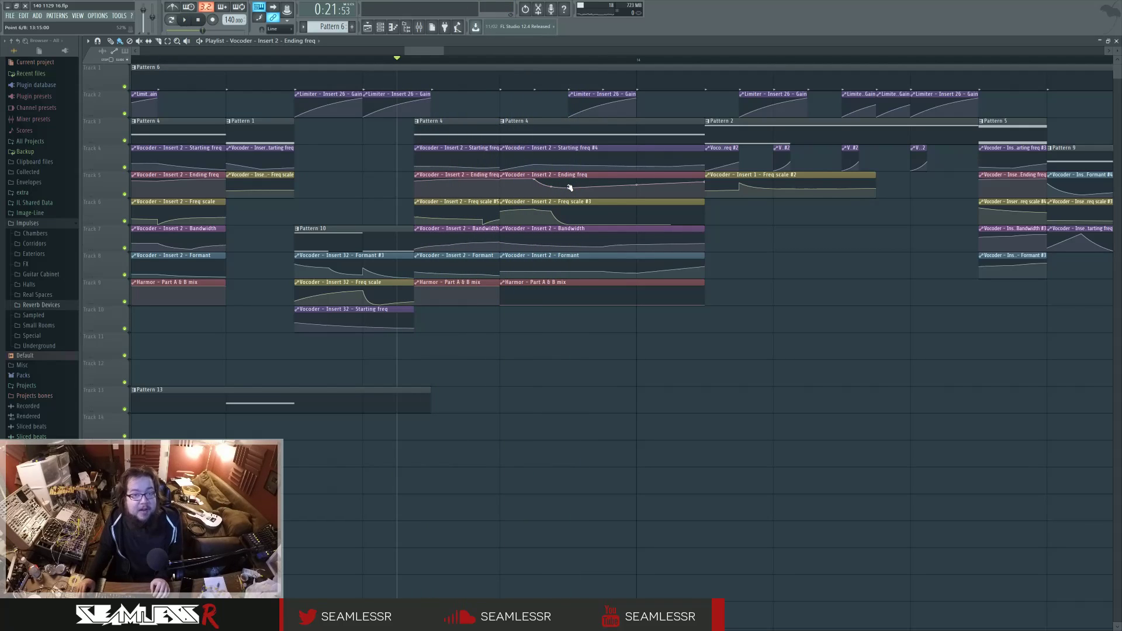
drag(570, 187, 571, 180)
key(space)
key(space)
key(space)
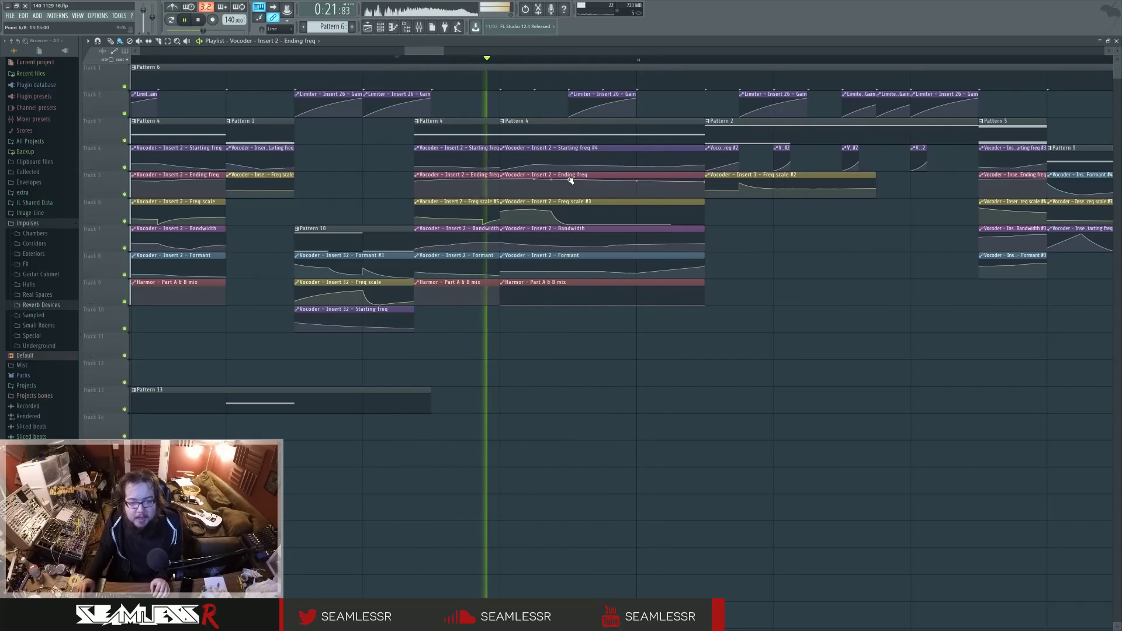
key(space)
Select the Freq scale #3, Bandwidth and Formant automation clips in turn.
click(563, 201)
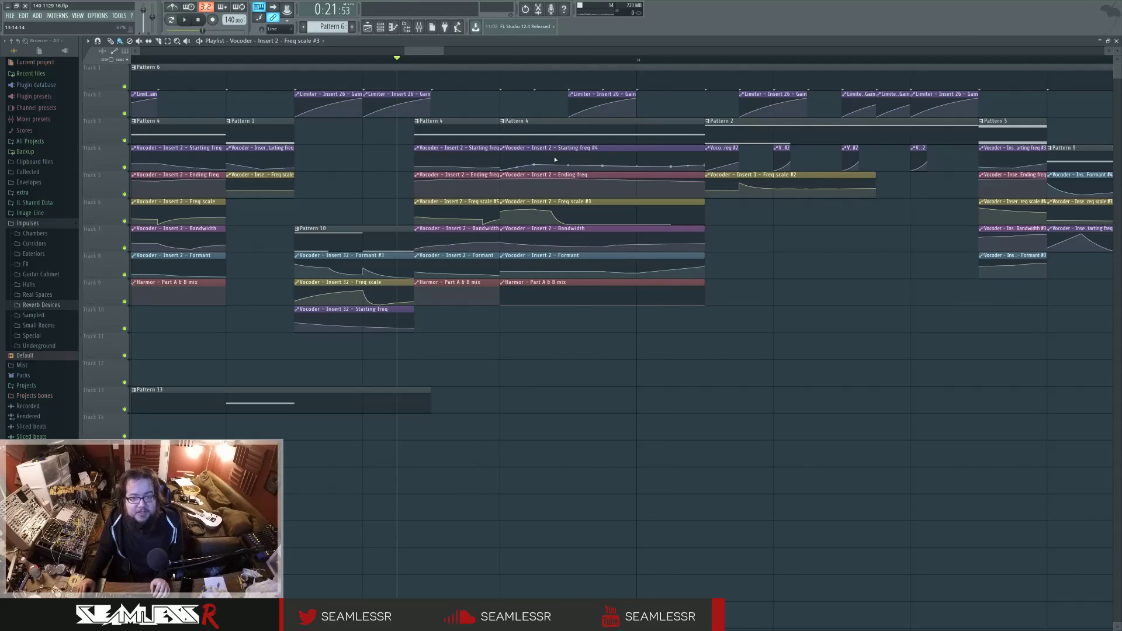
click(572, 229)
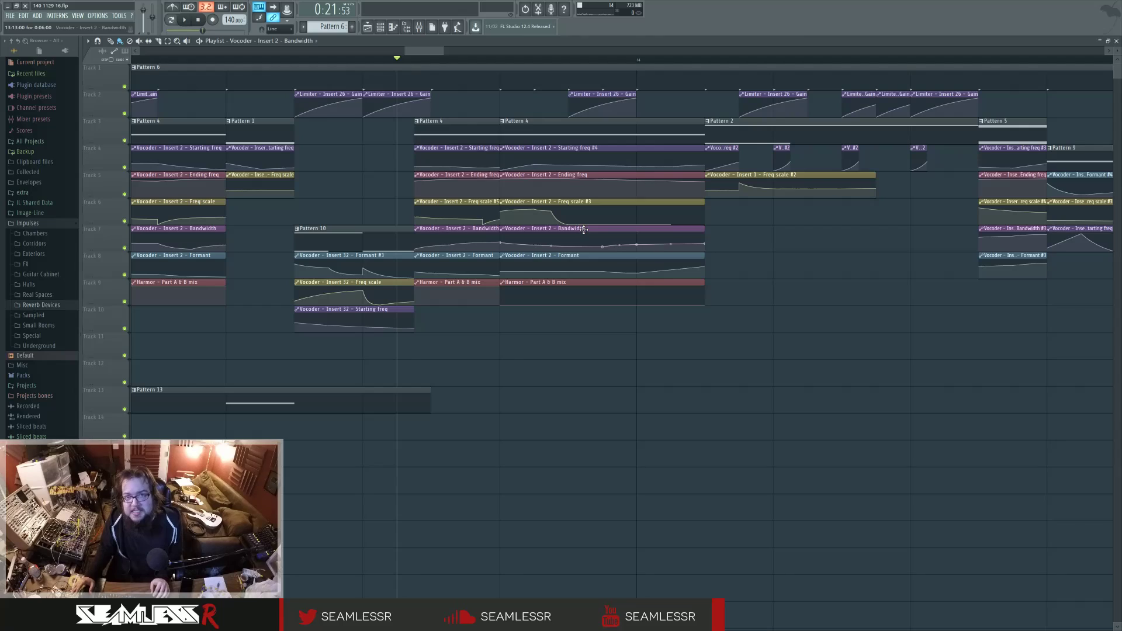
click(501, 54)
click(560, 255)
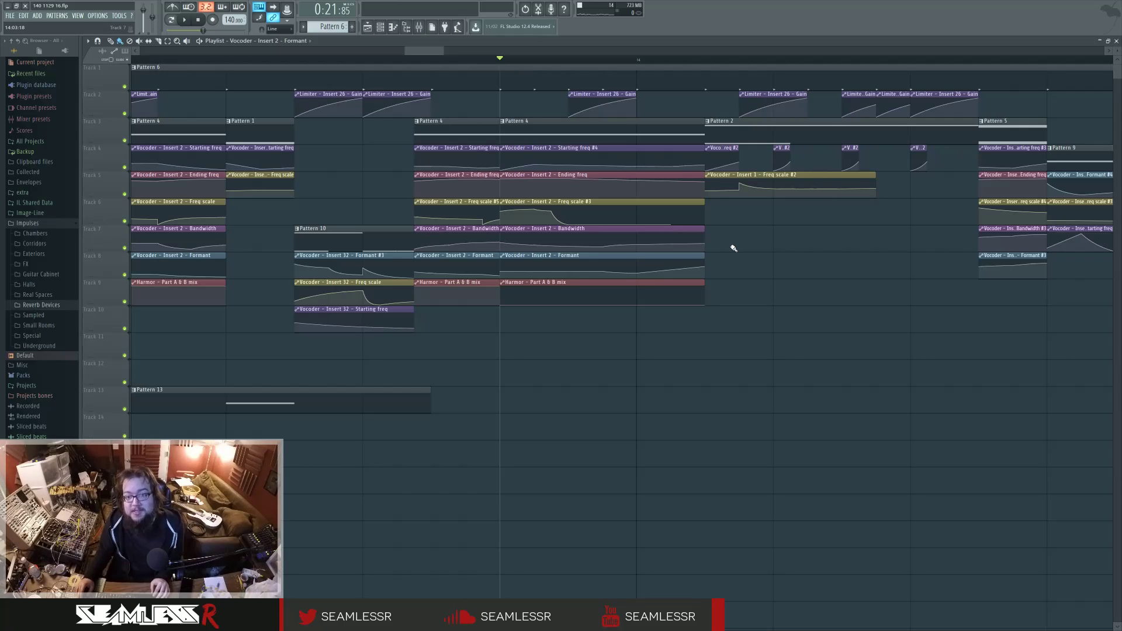
Open the mixer and Insert 30's Convolver, WaveShaper, Parametric EQ 2 and Maximus windows.
ctrl+scroll(709, 275, down, 3)
key(F9)
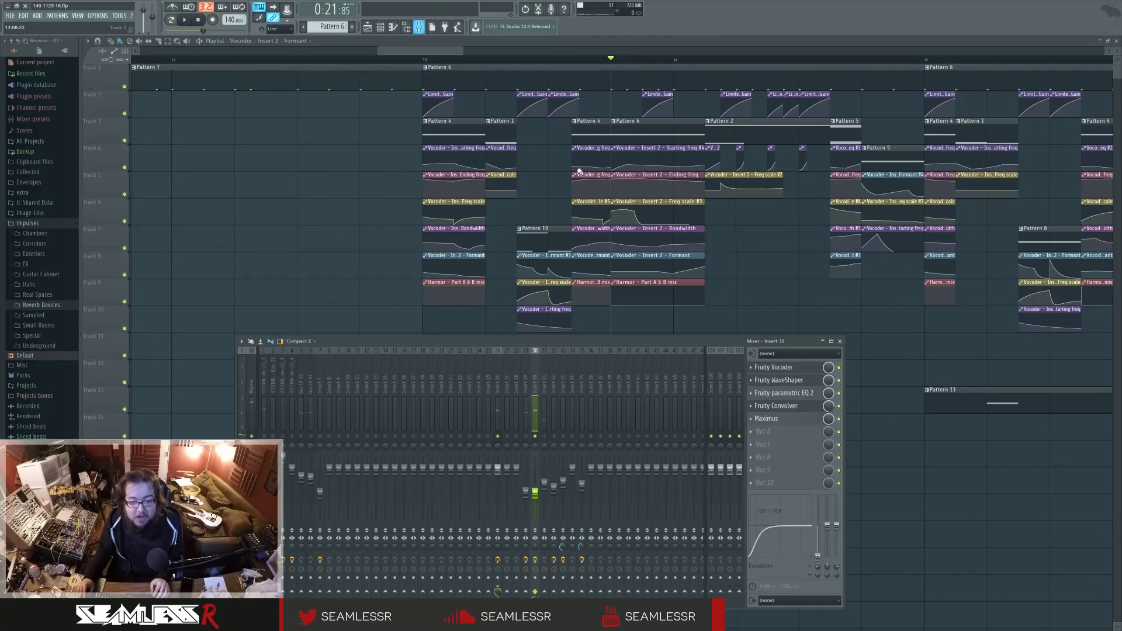
click(773, 381)
click(774, 382)
click(789, 398)
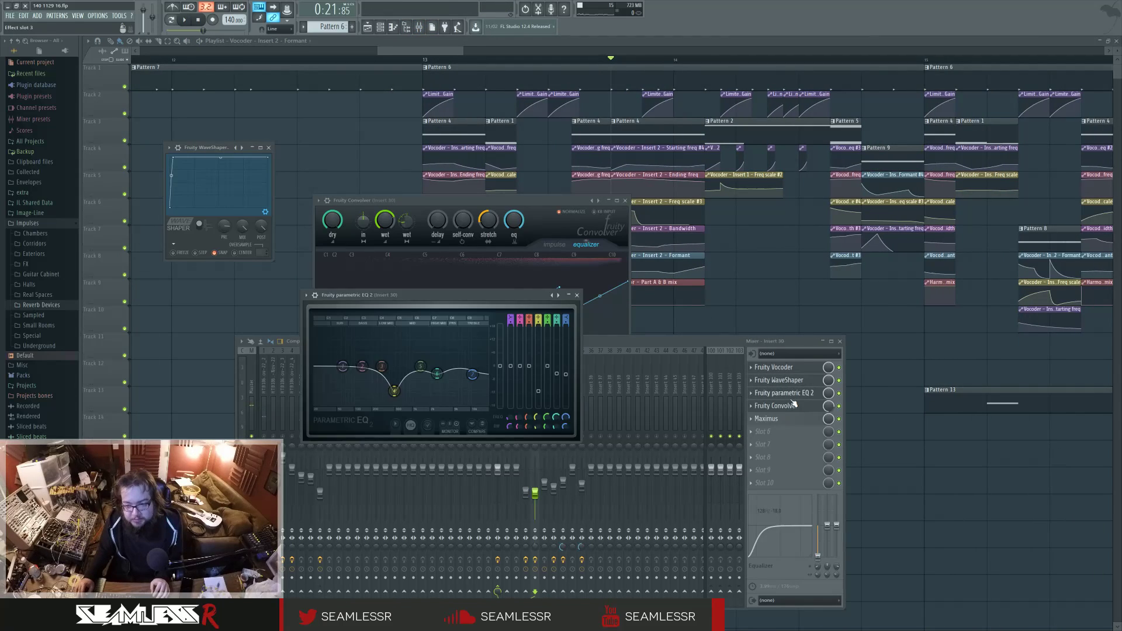
click(792, 397)
click(787, 423)
click(819, 395)
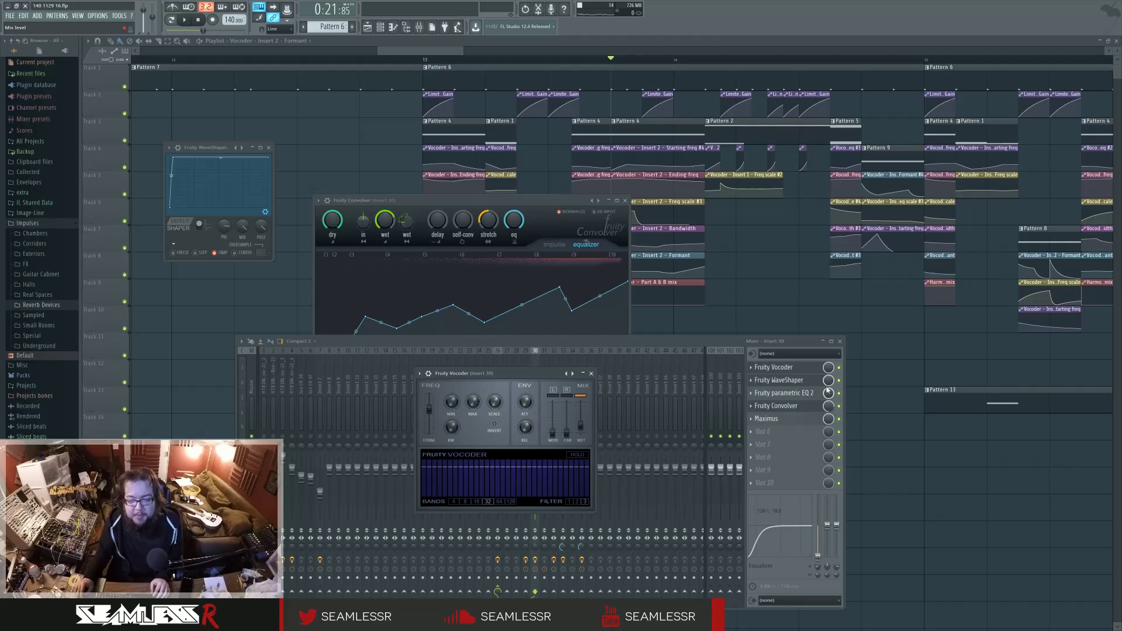
Bypass and re-enable WaveShaper and Maximus during playback to compare the sound.
click(838, 381)
click(839, 420)
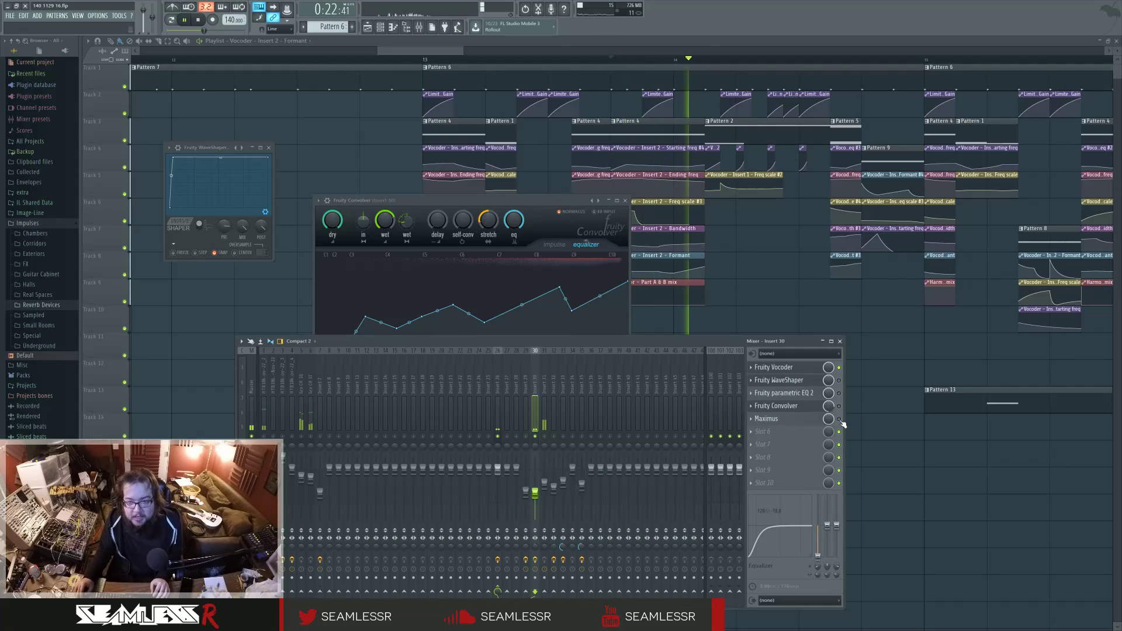
click(840, 419)
key(space)
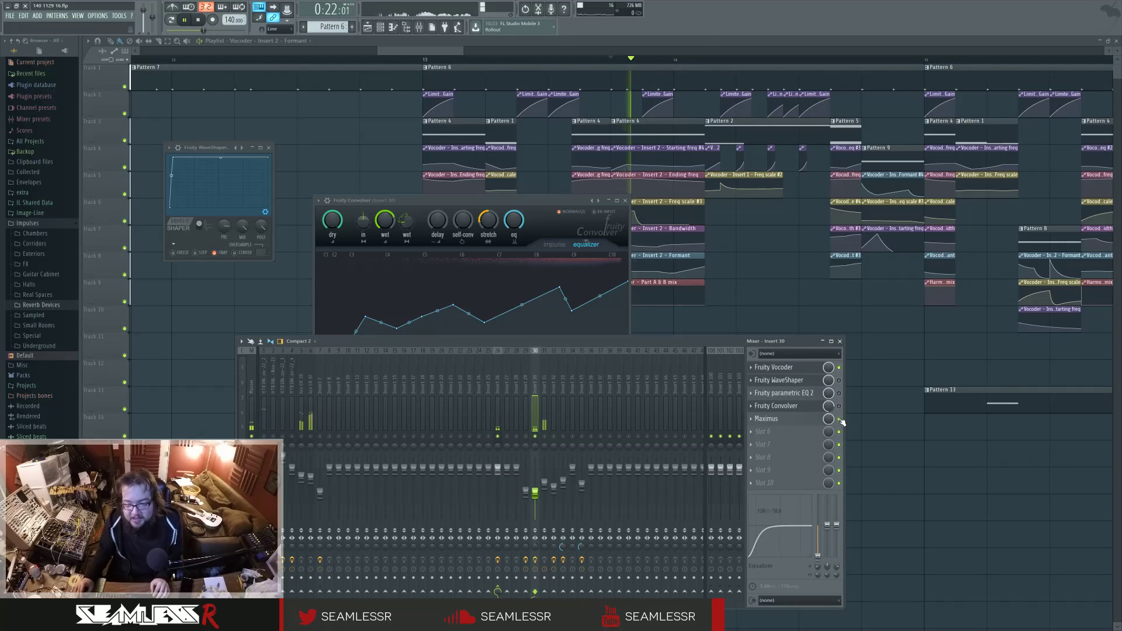
key(space)
click(838, 381)
key(space)
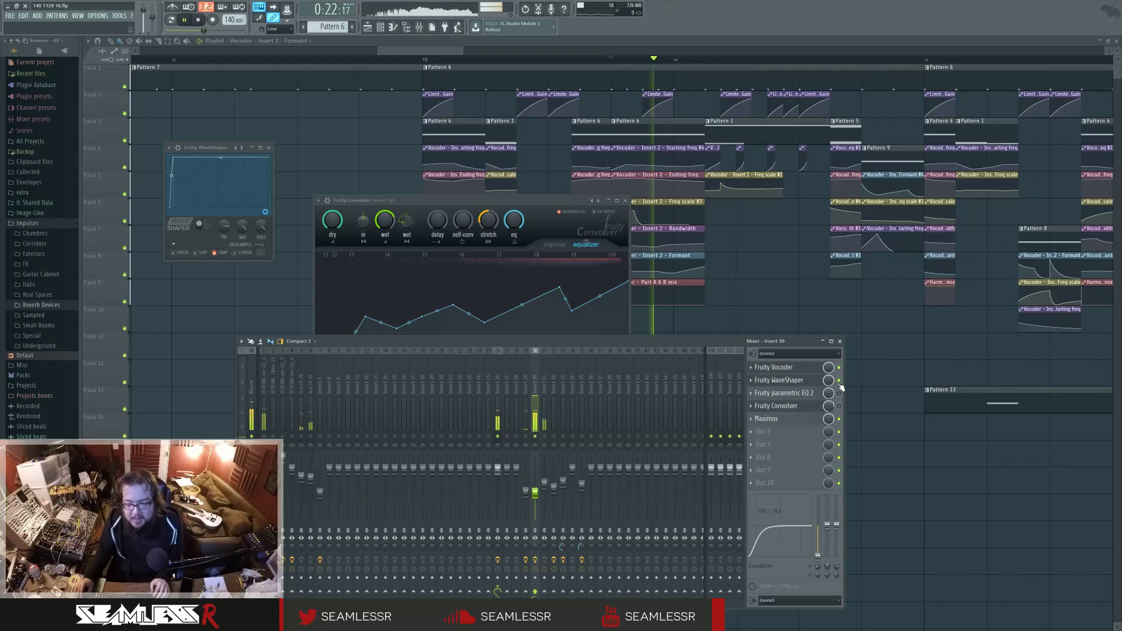
key(space)
click(839, 419)
key(space)
key(space)
key(space)
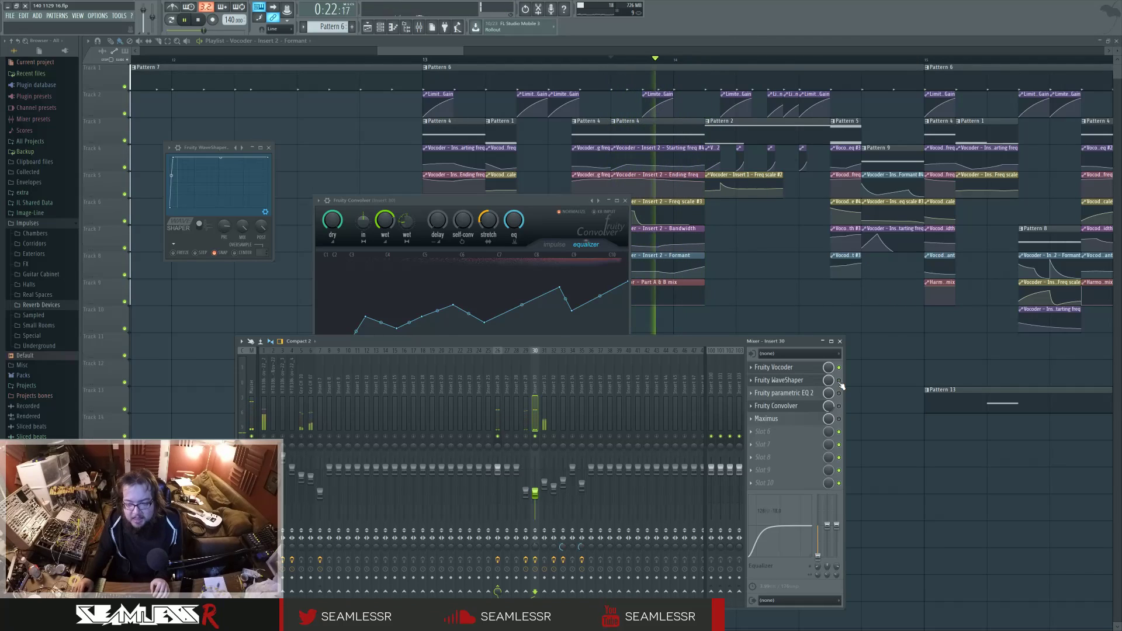
key(space)
key(space)
key(space)
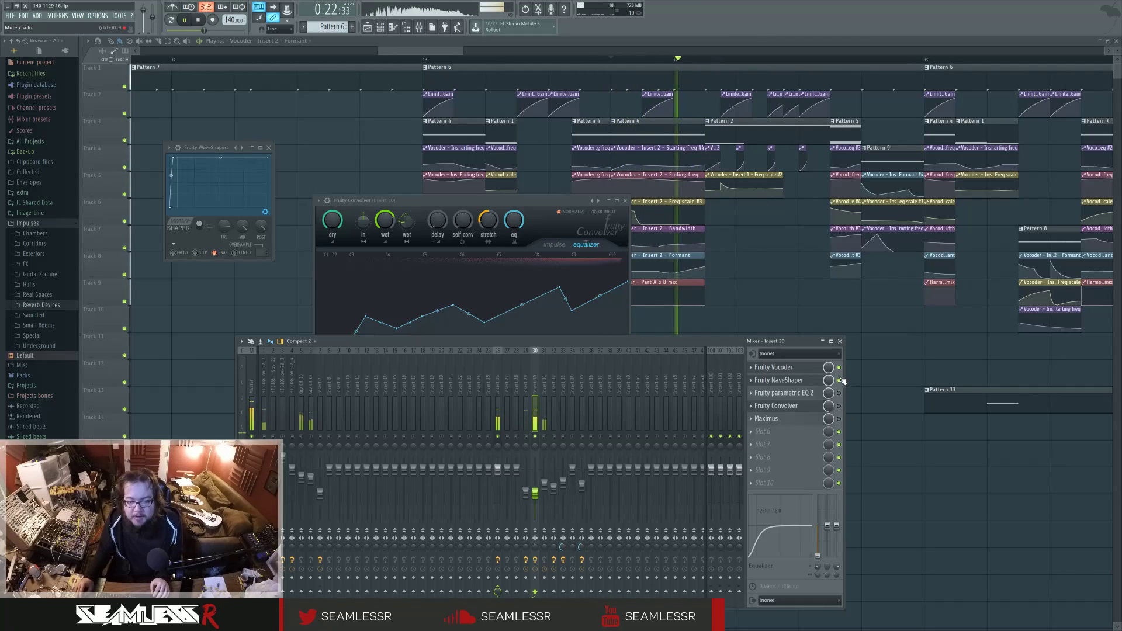
Close the WaveShaper window, the mixer and all effect windows.
click(765, 381)
click(764, 381)
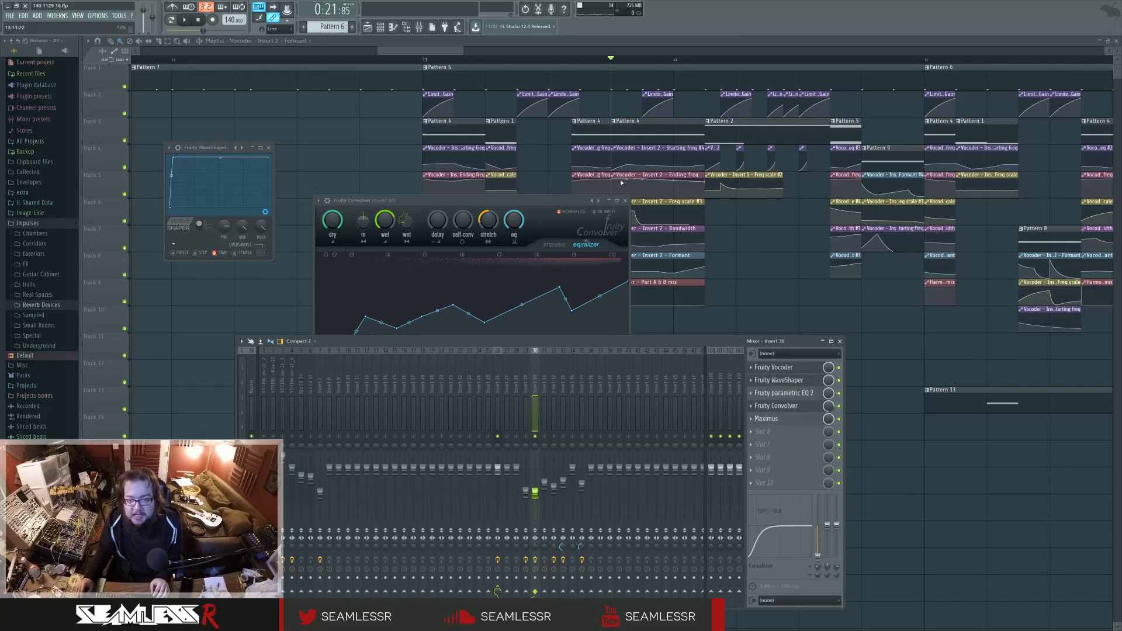
key(F12)
Open the Channel rack and show Pattern 4's notes in the piano roll.
key(F6)
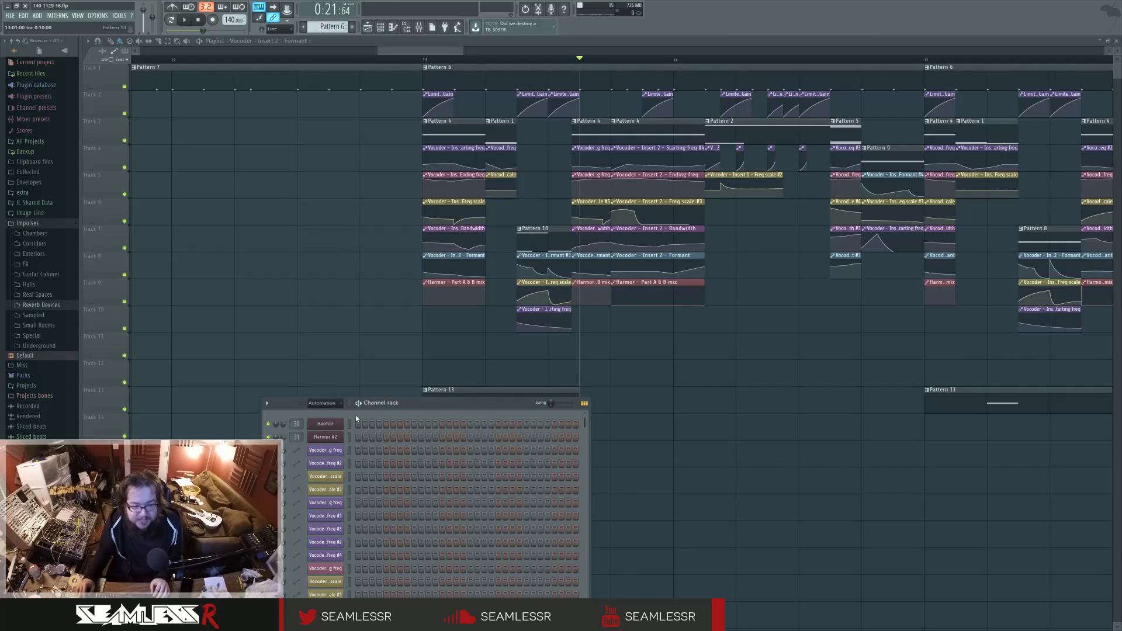
click(324, 403)
click(324, 438)
key(space)
key(space)
double_click(606, 131)
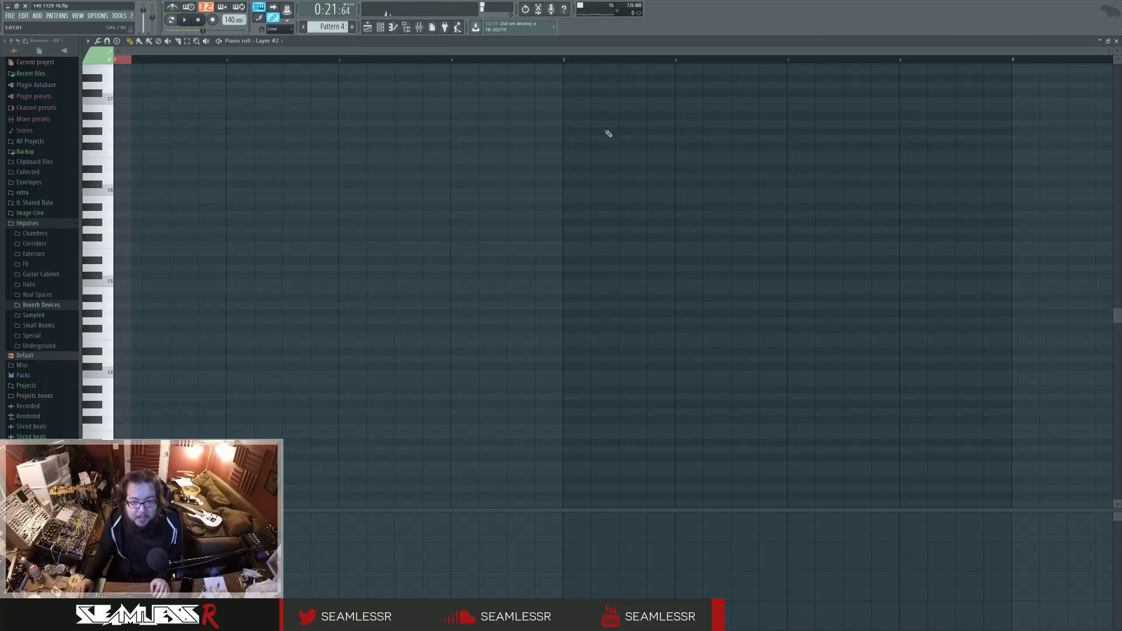
Open the Layer #2 channel settings, view its Harmor synth, then close Harmor.
click(380, 27)
click(326, 437)
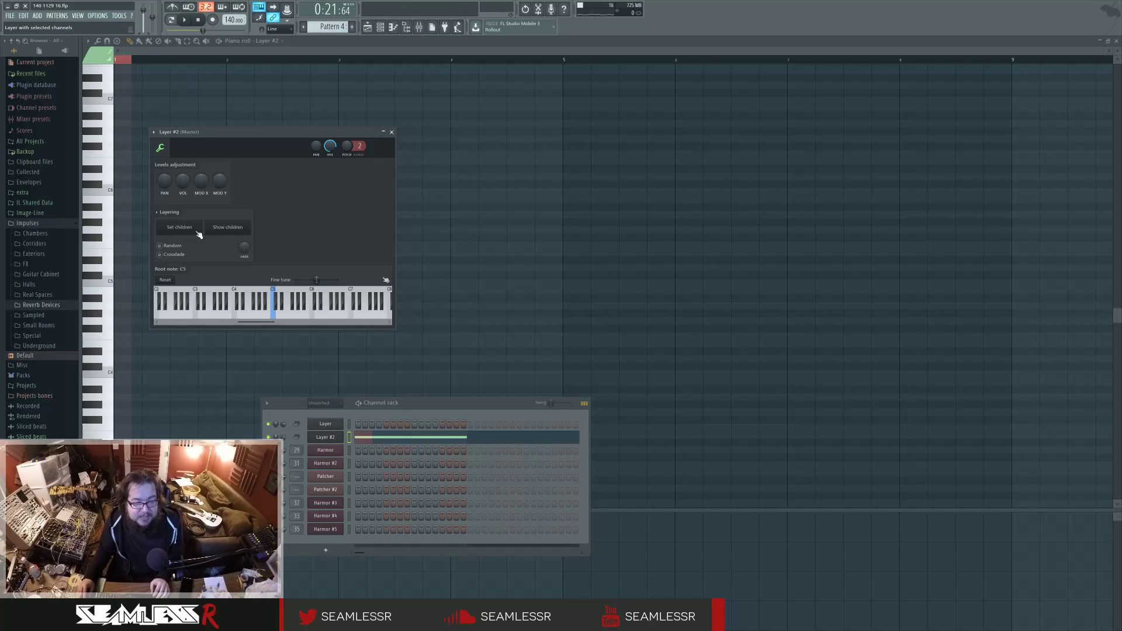
click(222, 229)
click(335, 457)
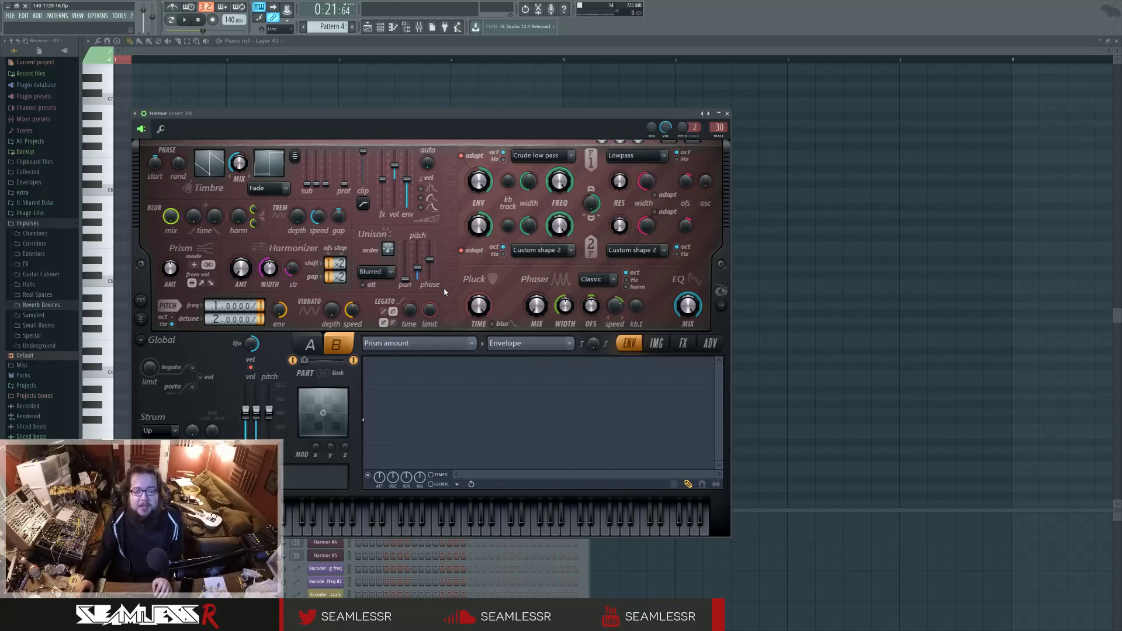
click(727, 114)
Open Insert 30's Fruity Vocoder, swap and restore the L/R carrier/modulator order, then close it.
click(419, 28)
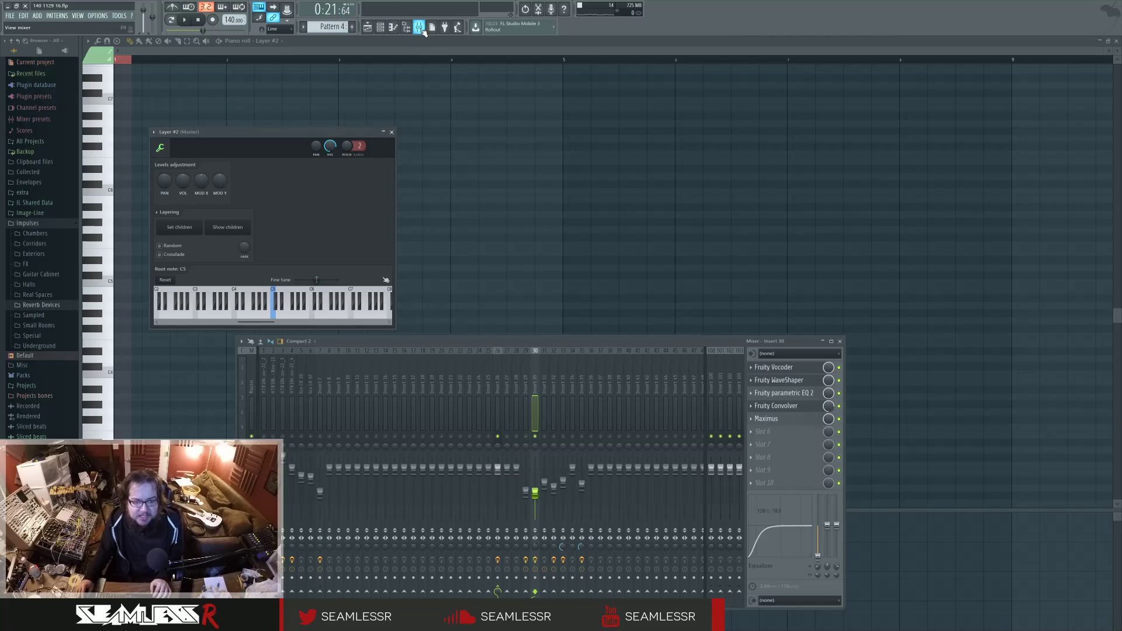
click(808, 372)
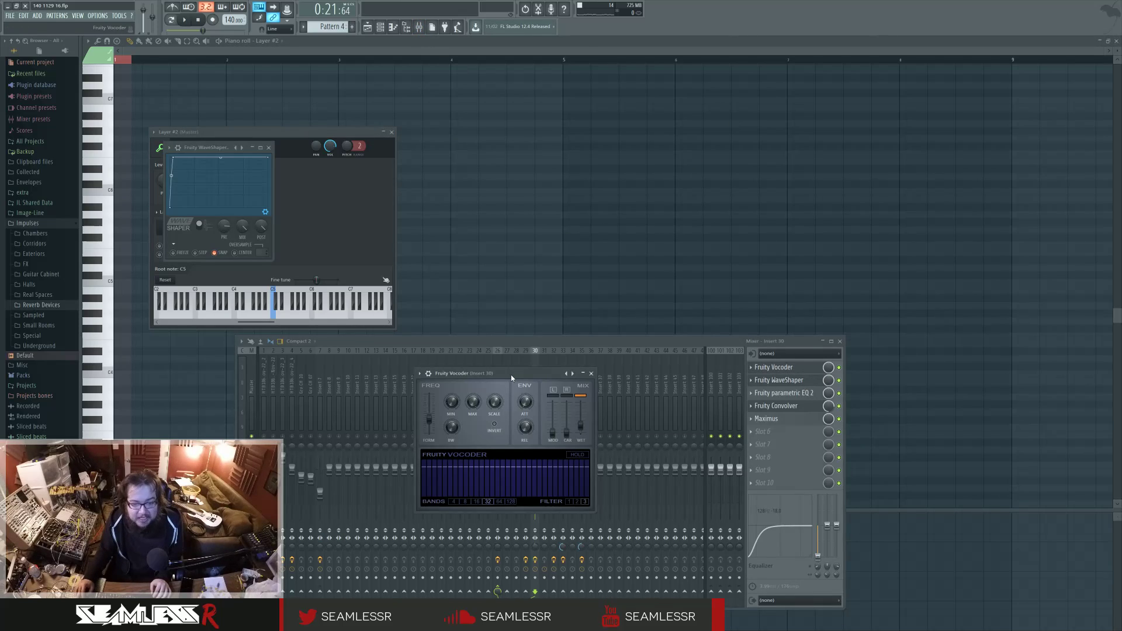
drag(511, 377, 572, 368)
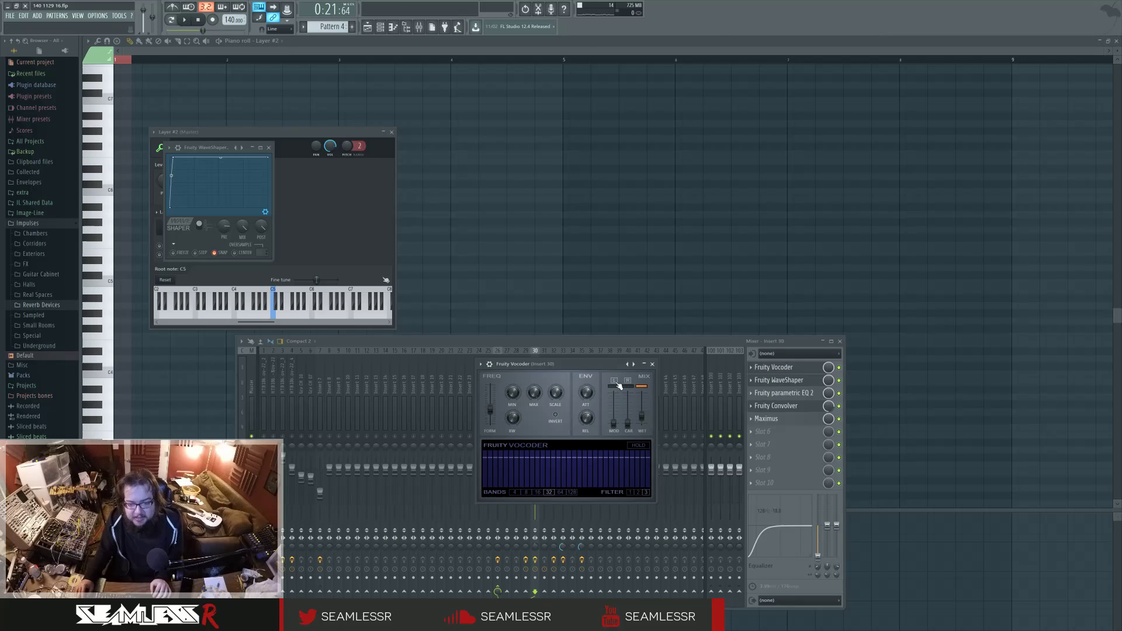
click(619, 386)
click(619, 386)
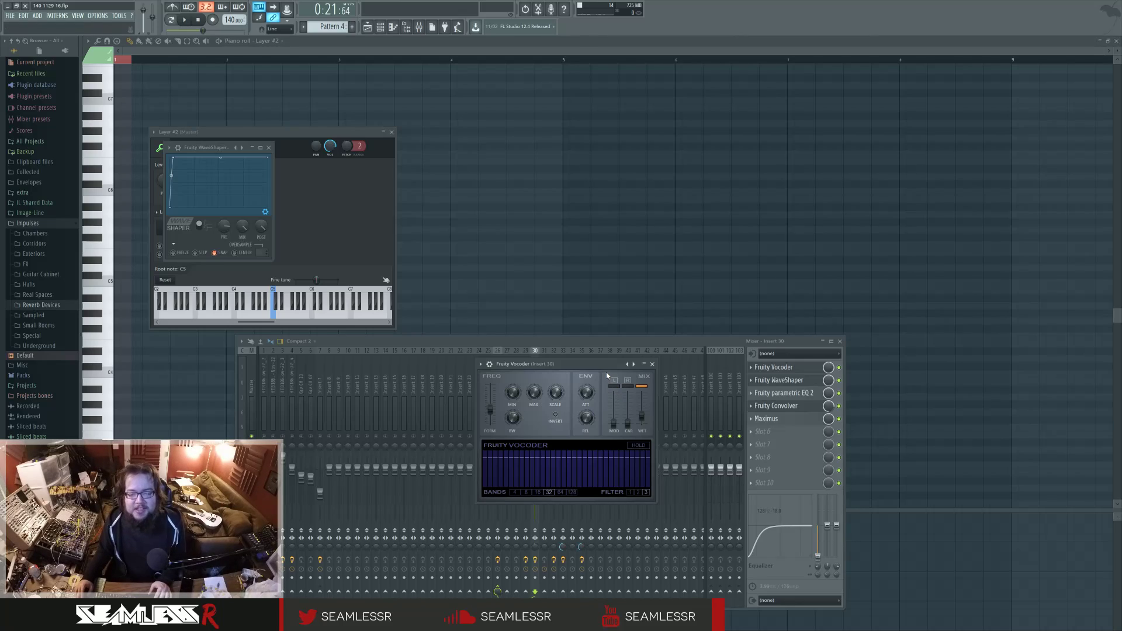
mouse_move(606, 365)
mouse_down()
mouse_move(635, 376)
mouse_move(623, 371)
mouse_up()
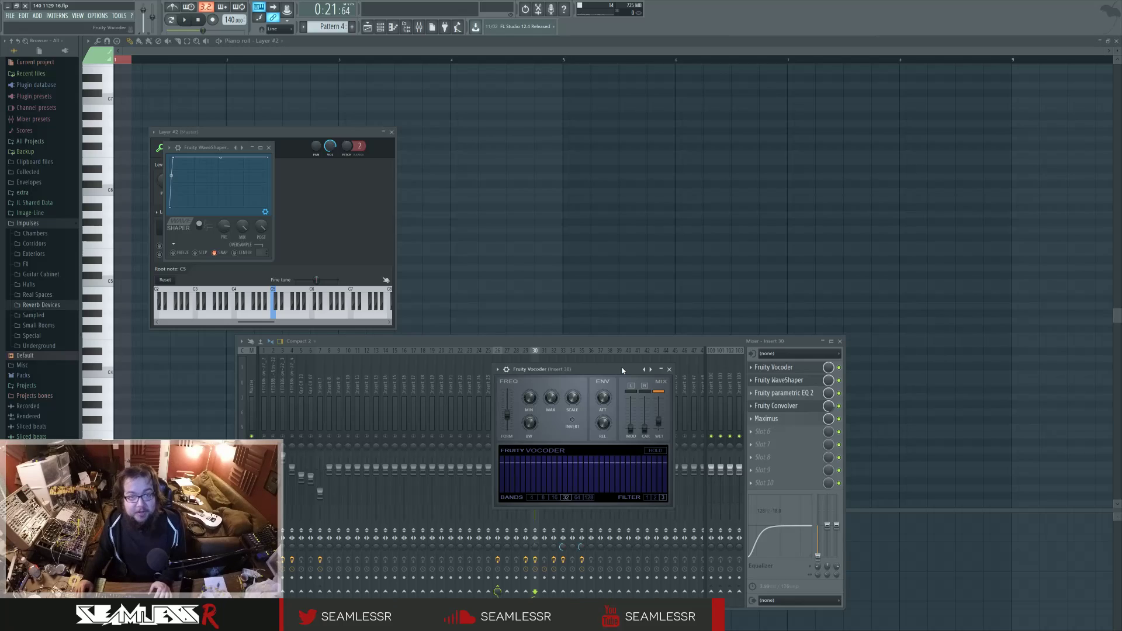
click(669, 370)
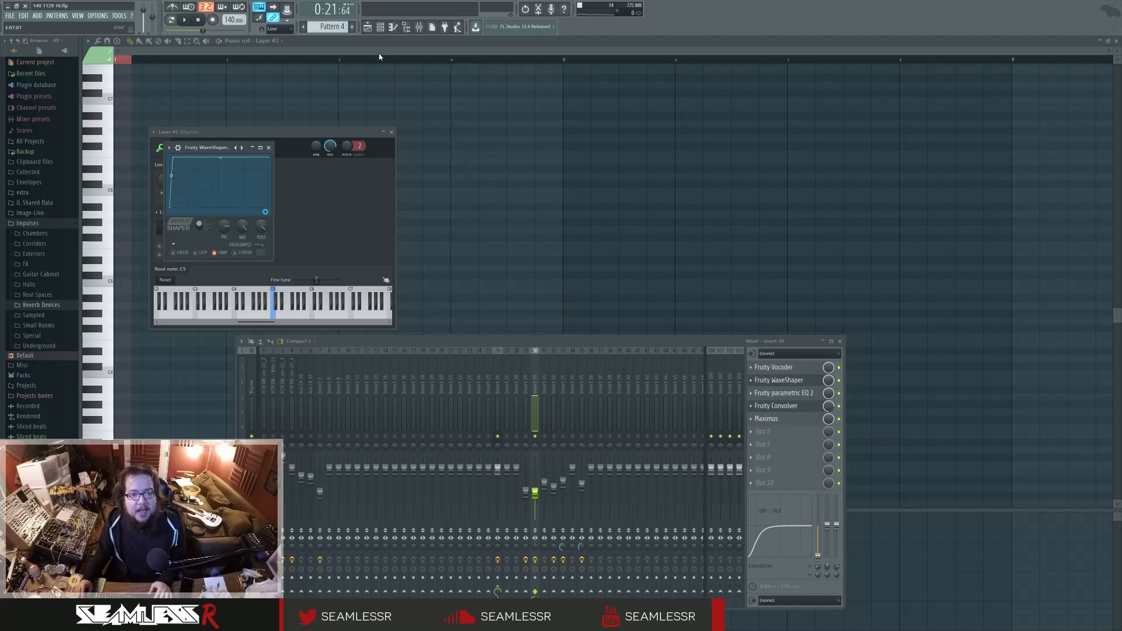
click(380, 27)
Show the song arrangement in the Playlist and scroll to its later bars.
click(367, 27)
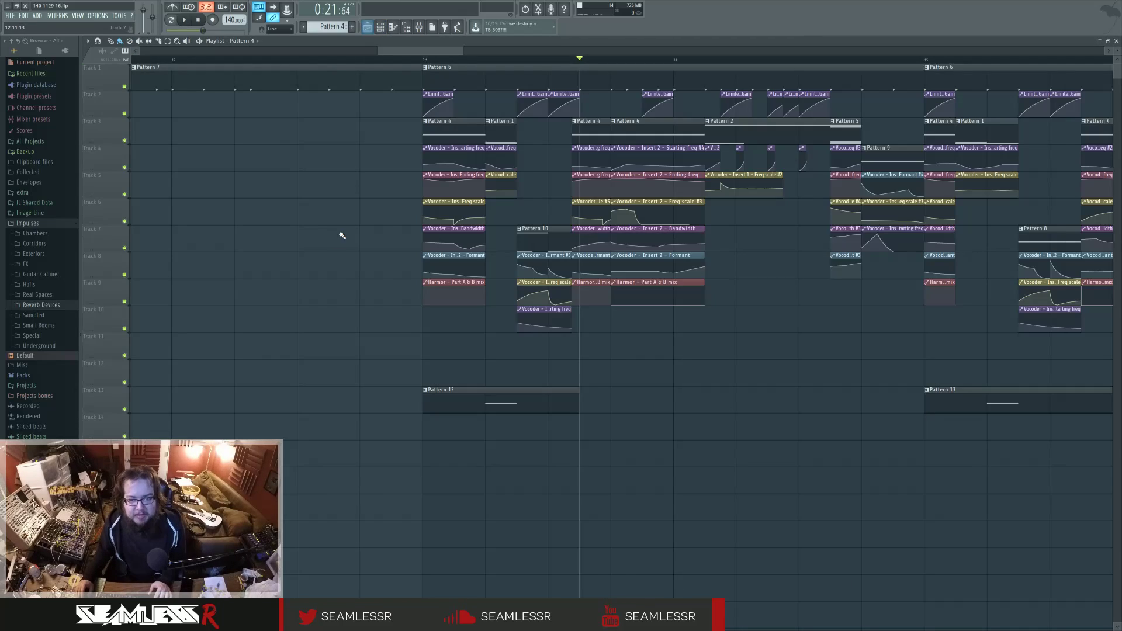
scroll(358, 246, down, 1)
drag(555, 310, 204, 311)
scroll(468, 314, down, 2)
scroll(497, 336, down, 2)
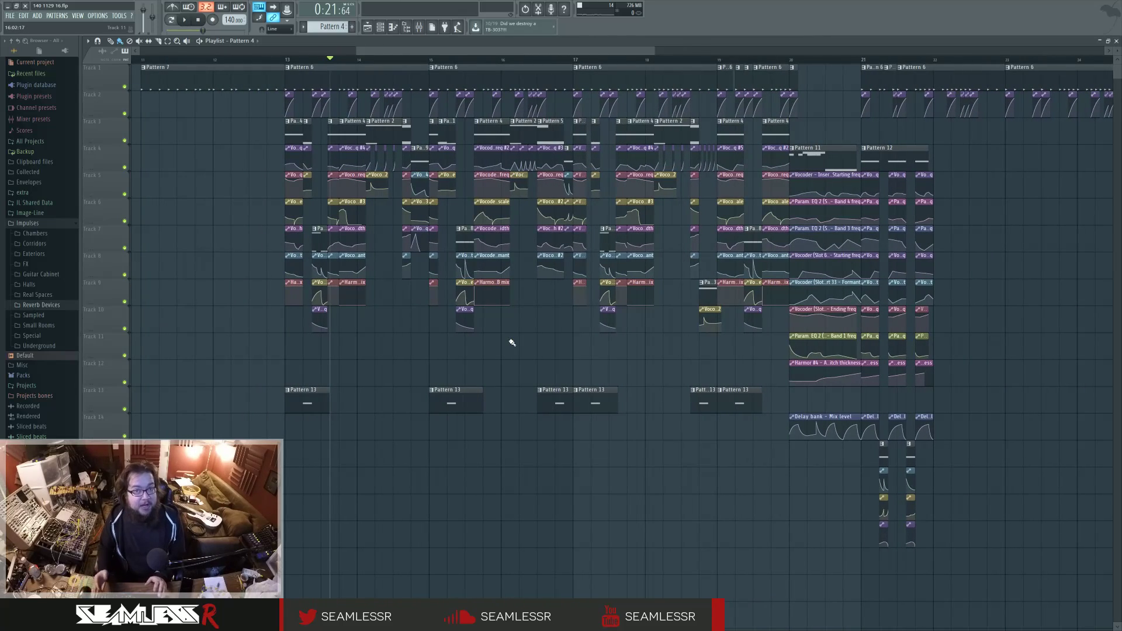
Open the mixer and Insert 30's Fruity Vocoder window, moving it up and right.
key(F9)
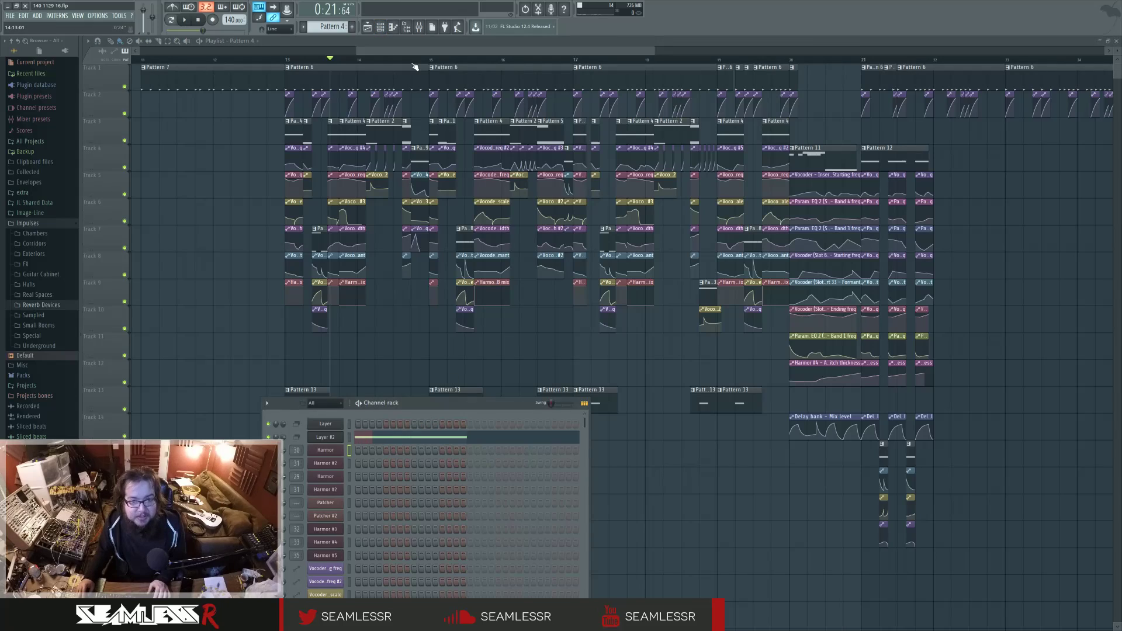
click(775, 367)
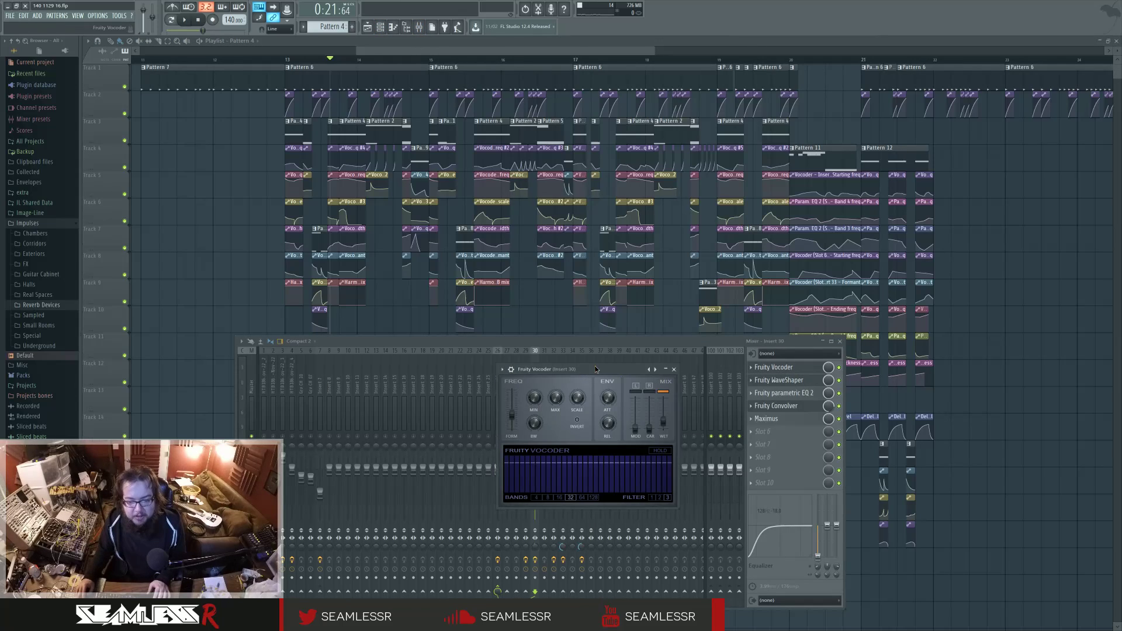
drag(586, 365, 594, 308)
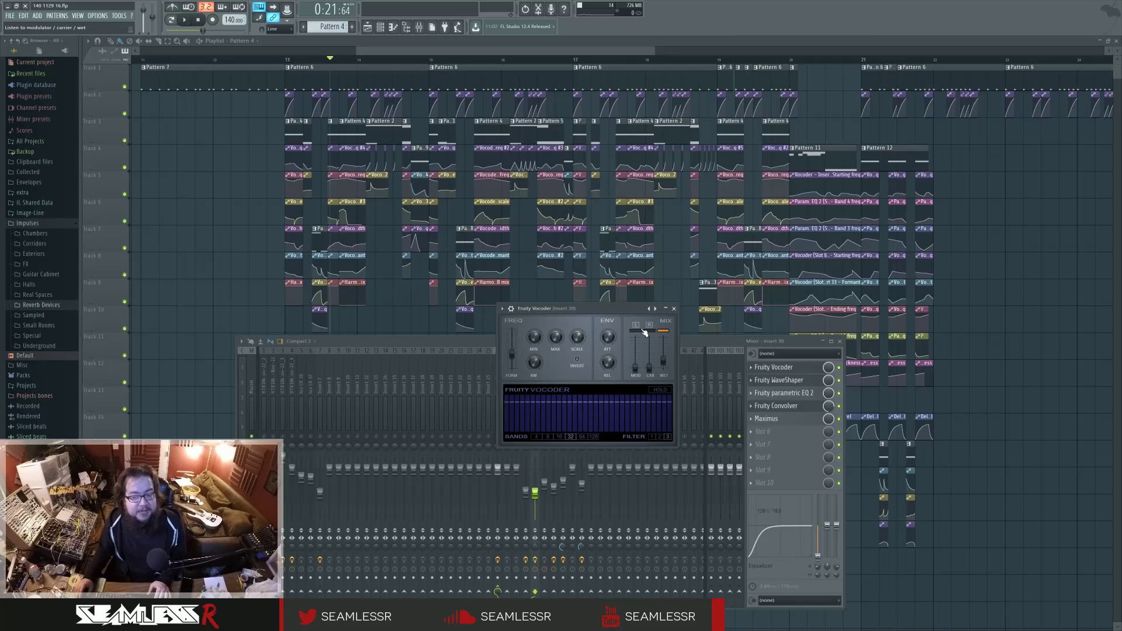
Load Vocodex into Insert 20's first effect slot.
click(442, 410)
click(760, 367)
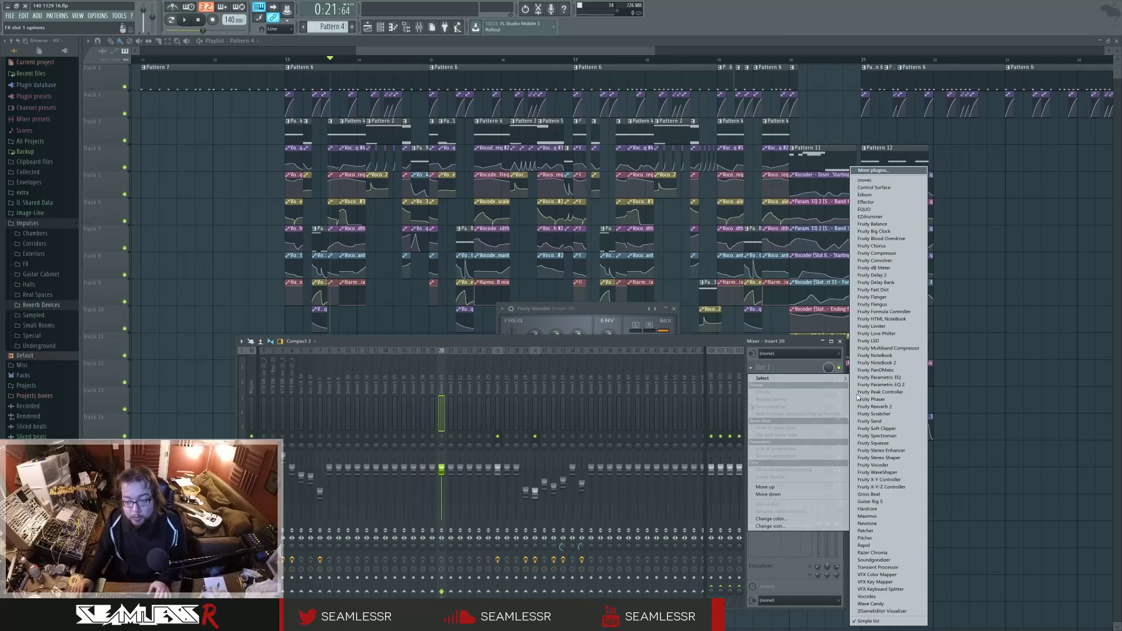
click(868, 596)
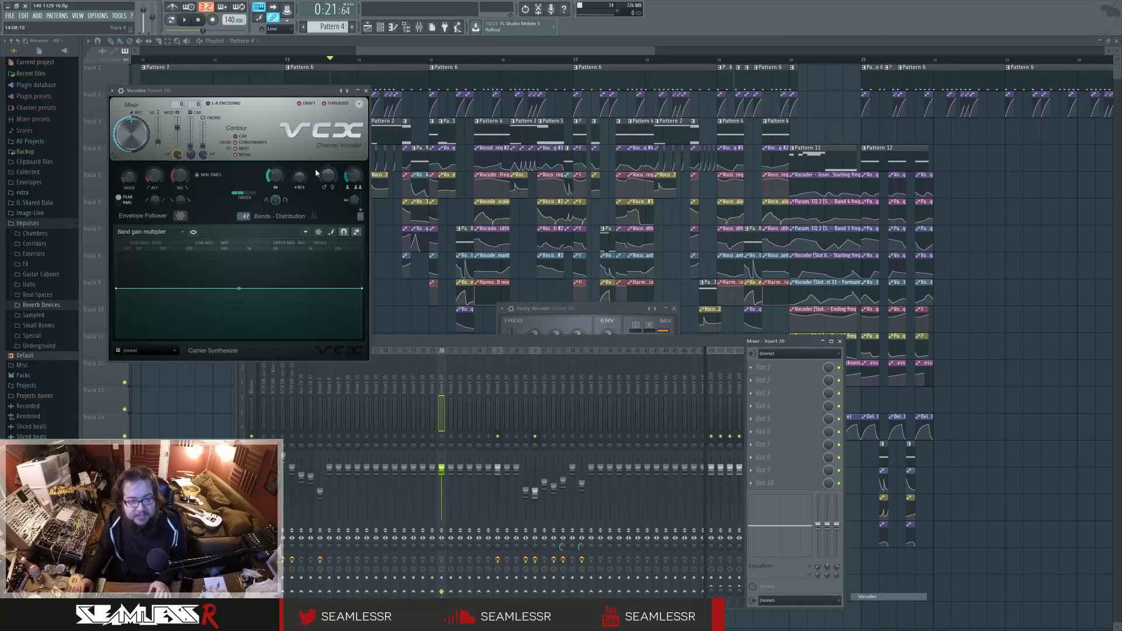
drag(293, 90, 468, 198)
Check Vocodex's plugin options and About information, then close its window.
click(297, 198)
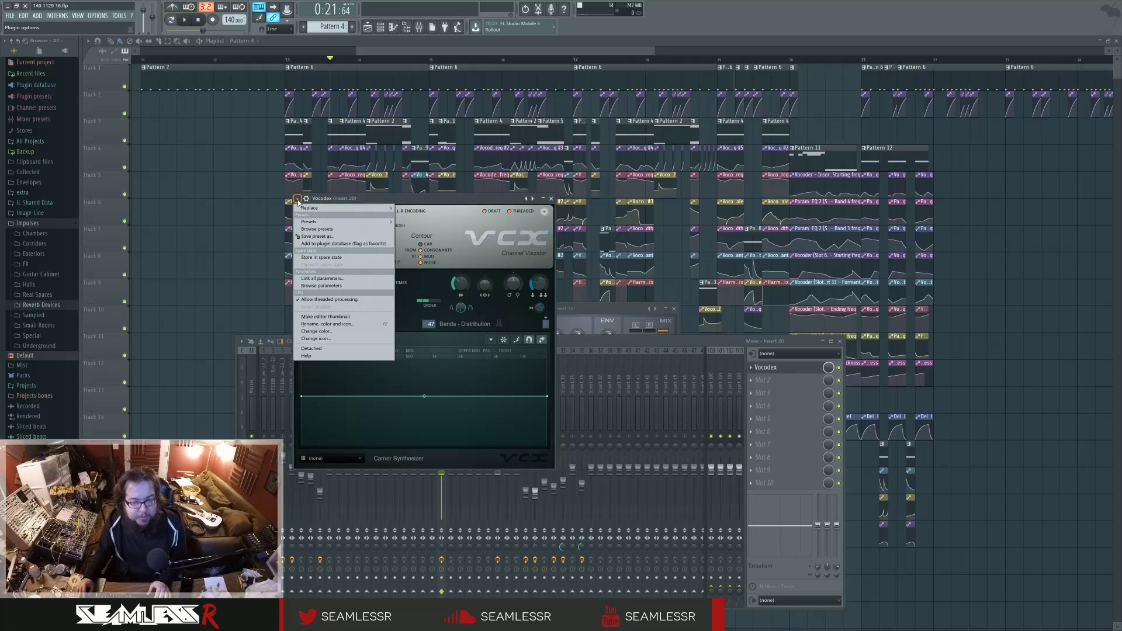
key(Escape)
click(545, 212)
mouse_move(574, 239)
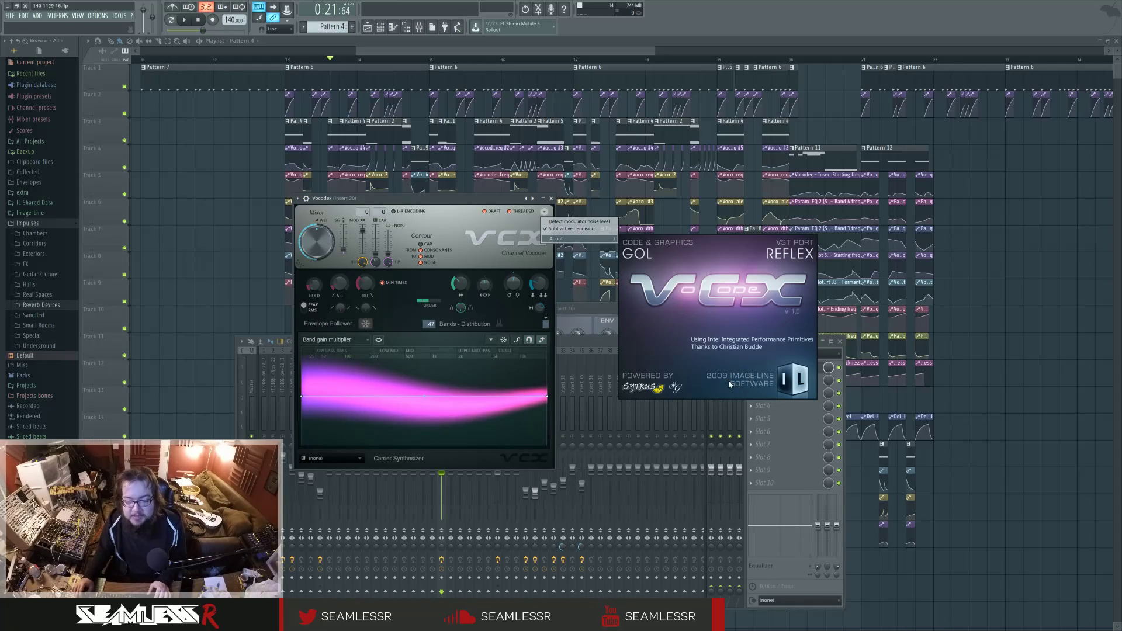
click(510, 201)
click(551, 199)
Close the mixer and set the Fruity Vocoder frequency value to 38%.
drag(602, 341, 616, 320)
click(829, 324)
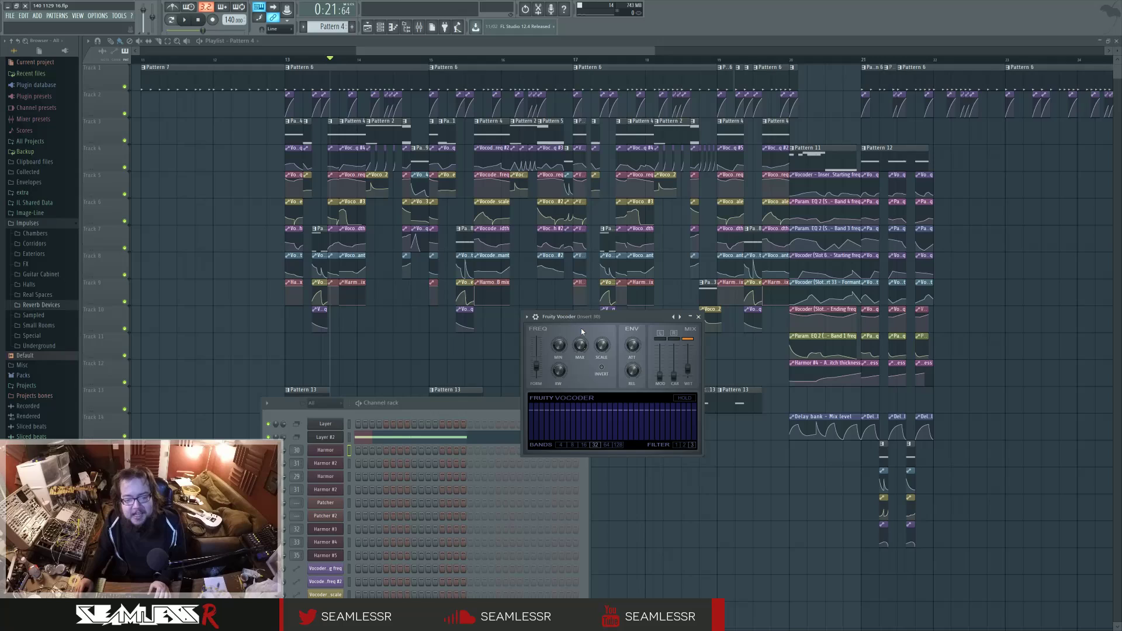
drag(584, 347, 583, 345)
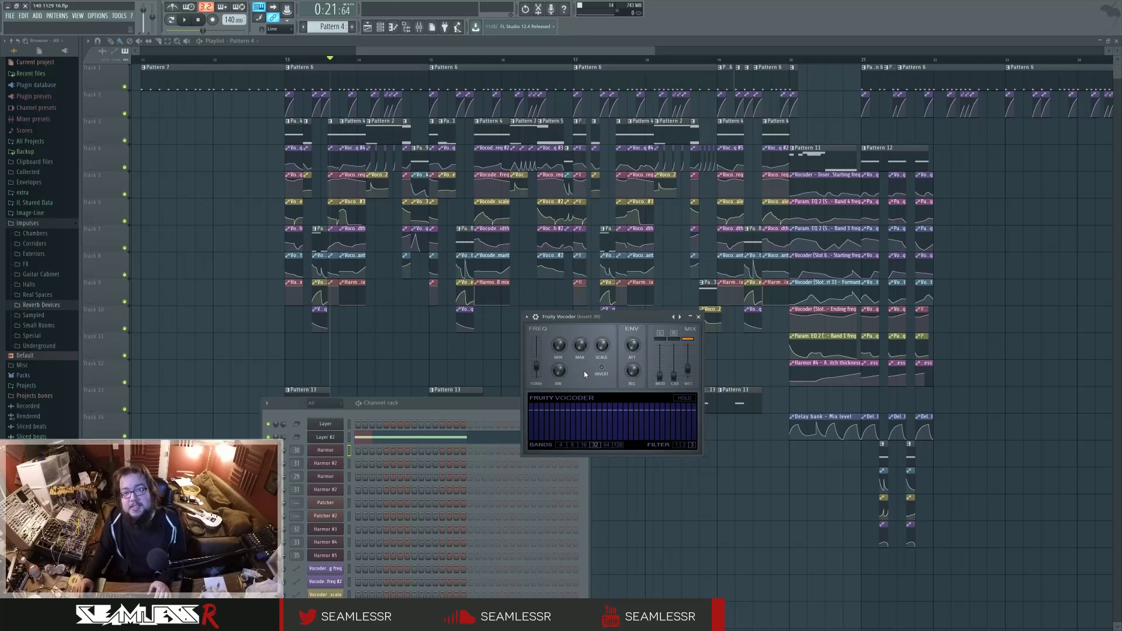
click(419, 27)
Bend Vocodex's Band distribution curve and add two points to form two rising arcs.
click(765, 346)
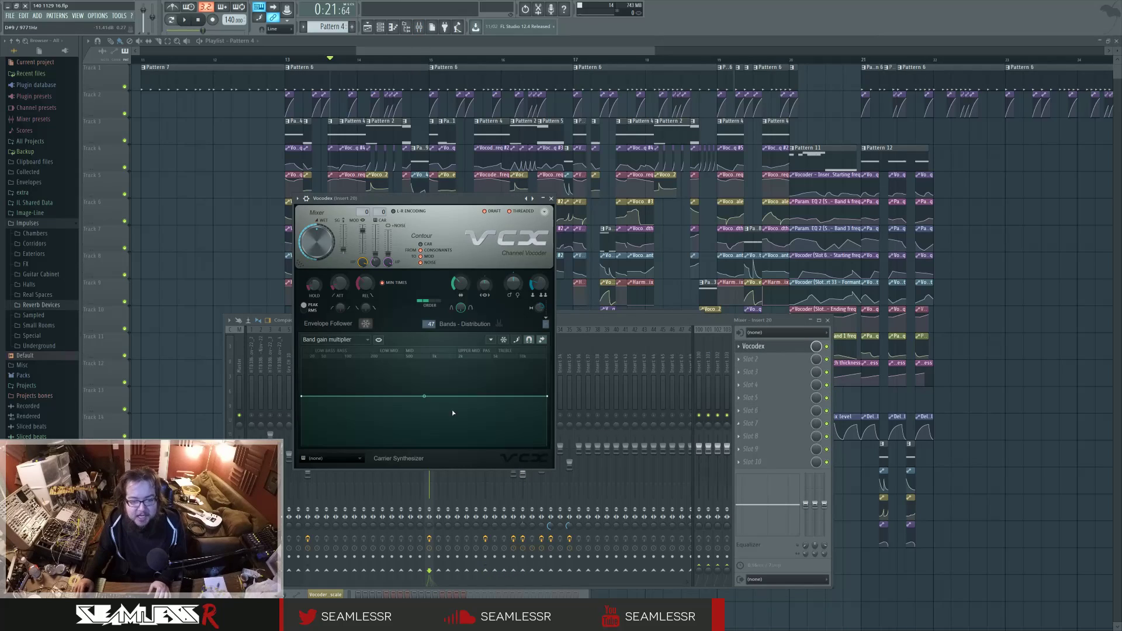
click(327, 340)
click(325, 426)
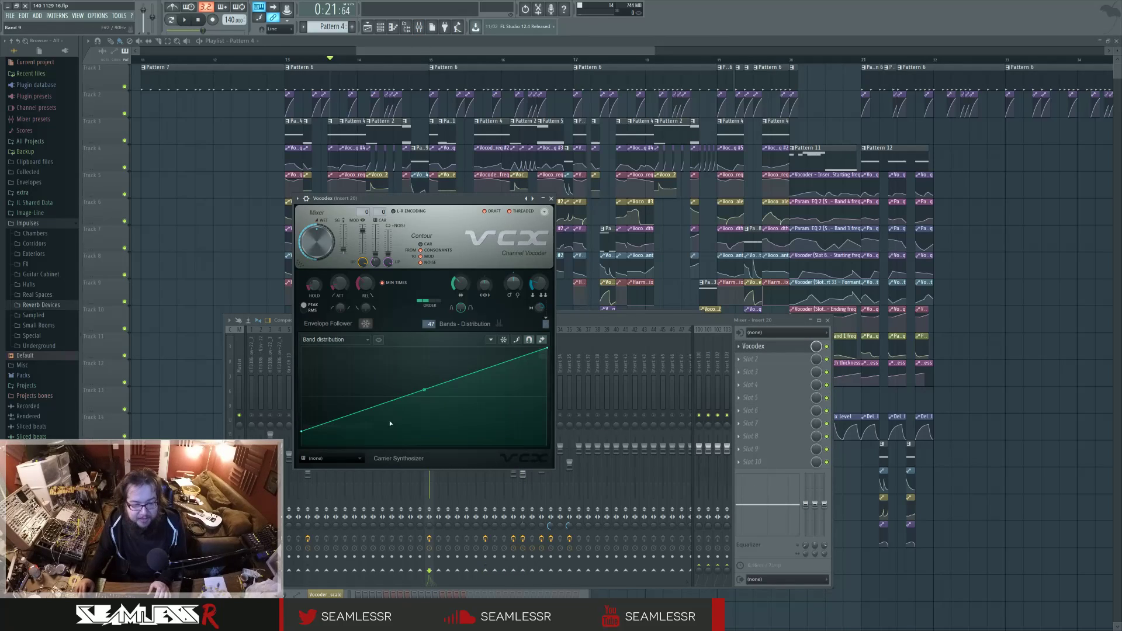
drag(362, 389, 401, 404)
right_click(478, 371)
right_click(409, 431)
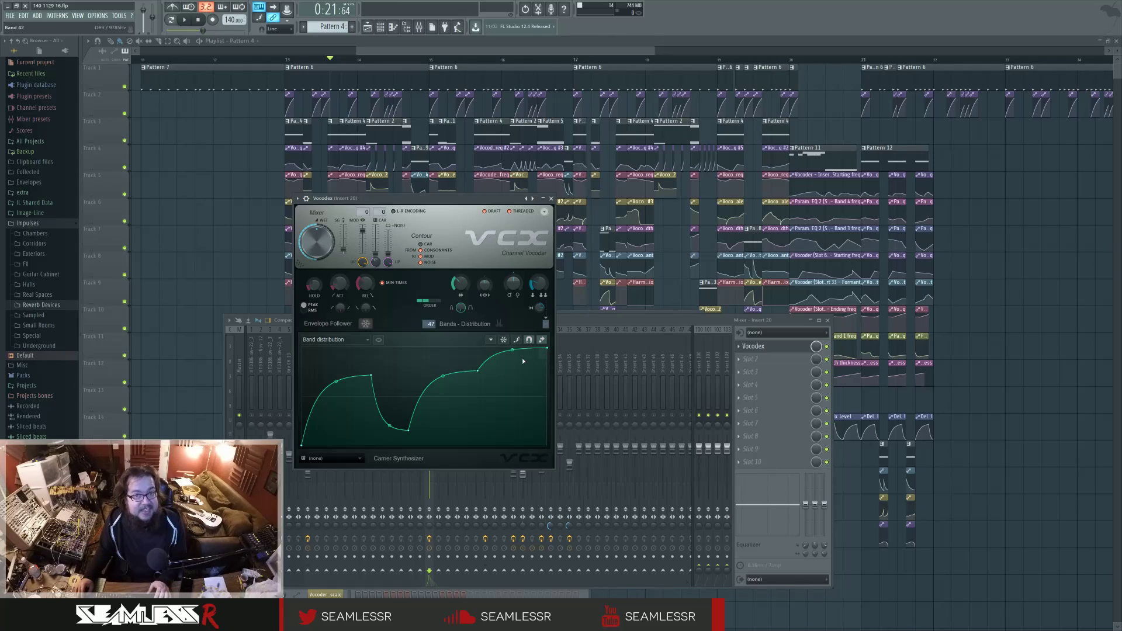
click(551, 198)
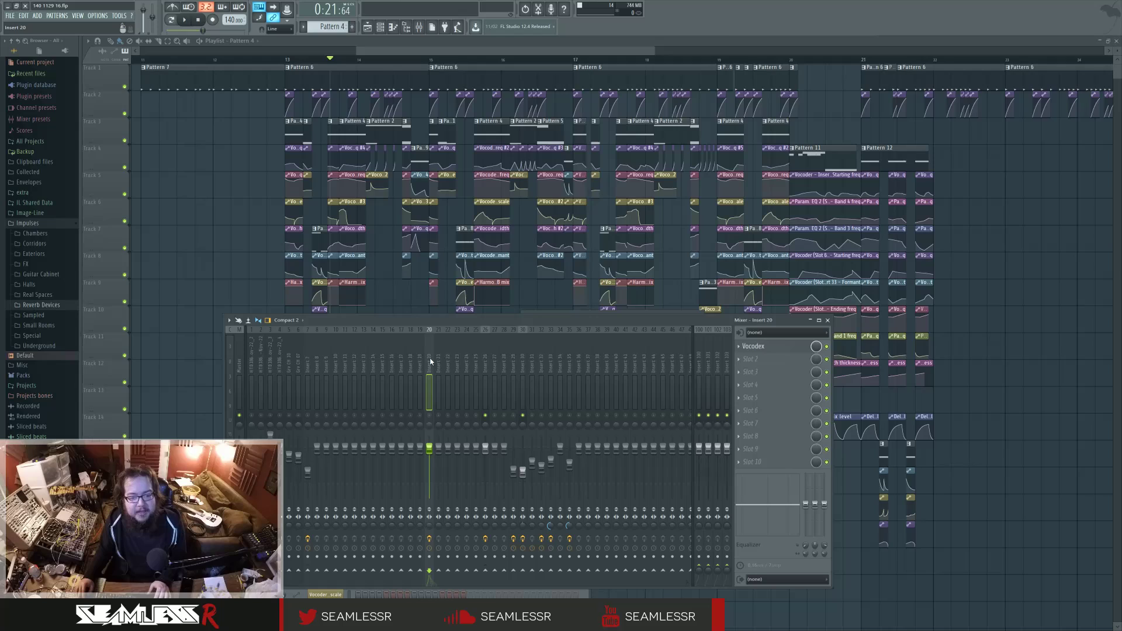
Open and close Vocodex, close the mixer, and reposition the Fruity Vocoder window.
click(758, 348)
click(759, 348)
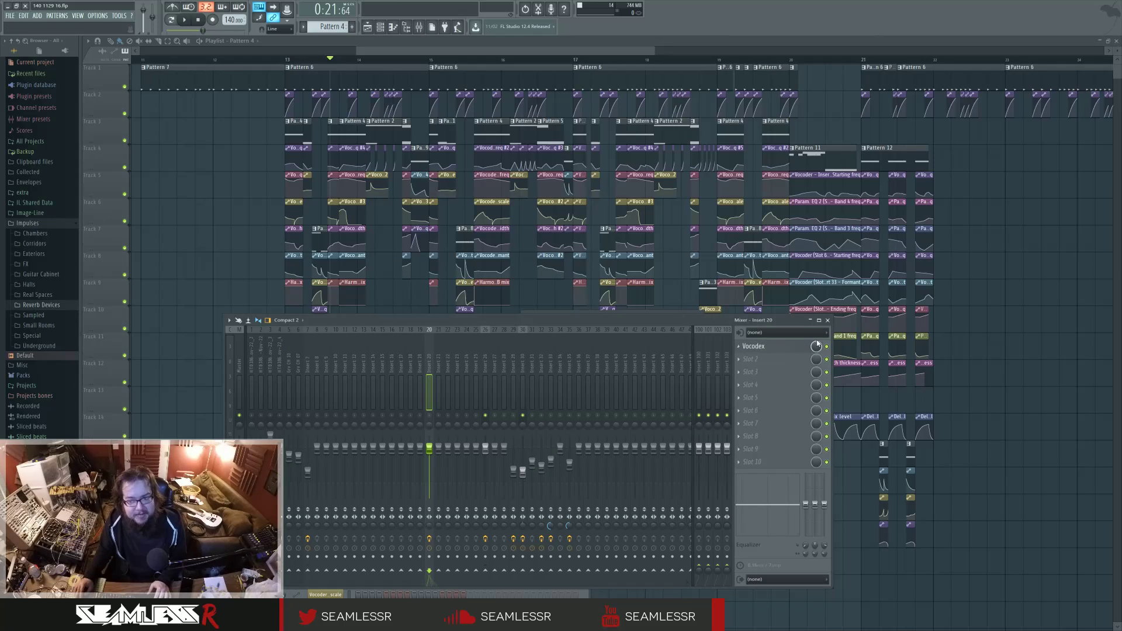
click(827, 320)
drag(635, 326, 502, 246)
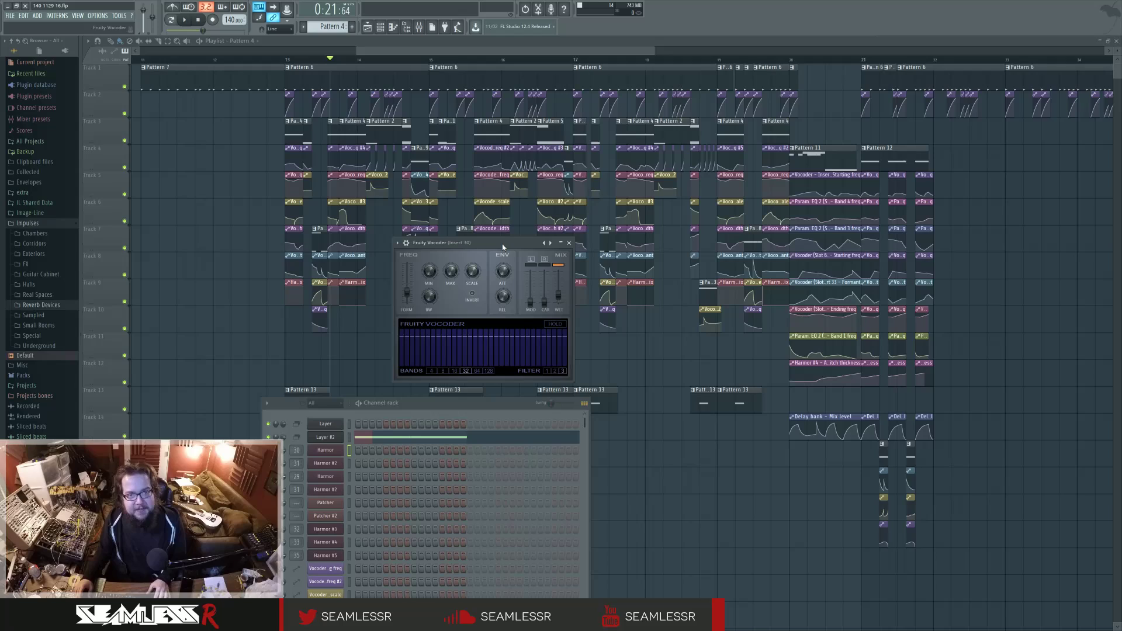
drag(502, 244, 548, 243)
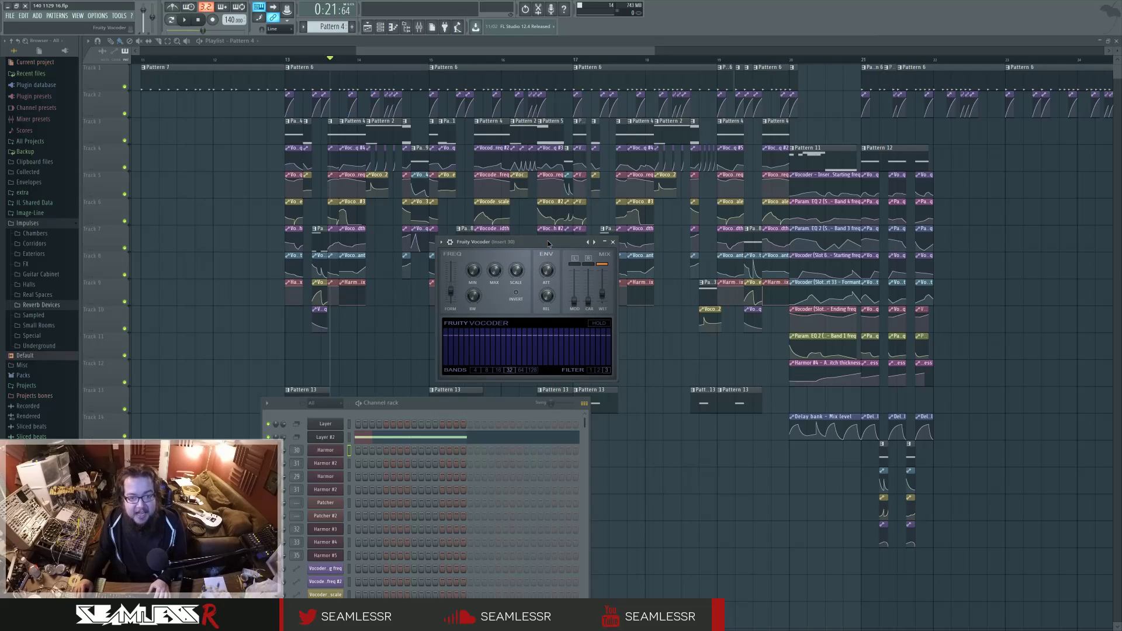